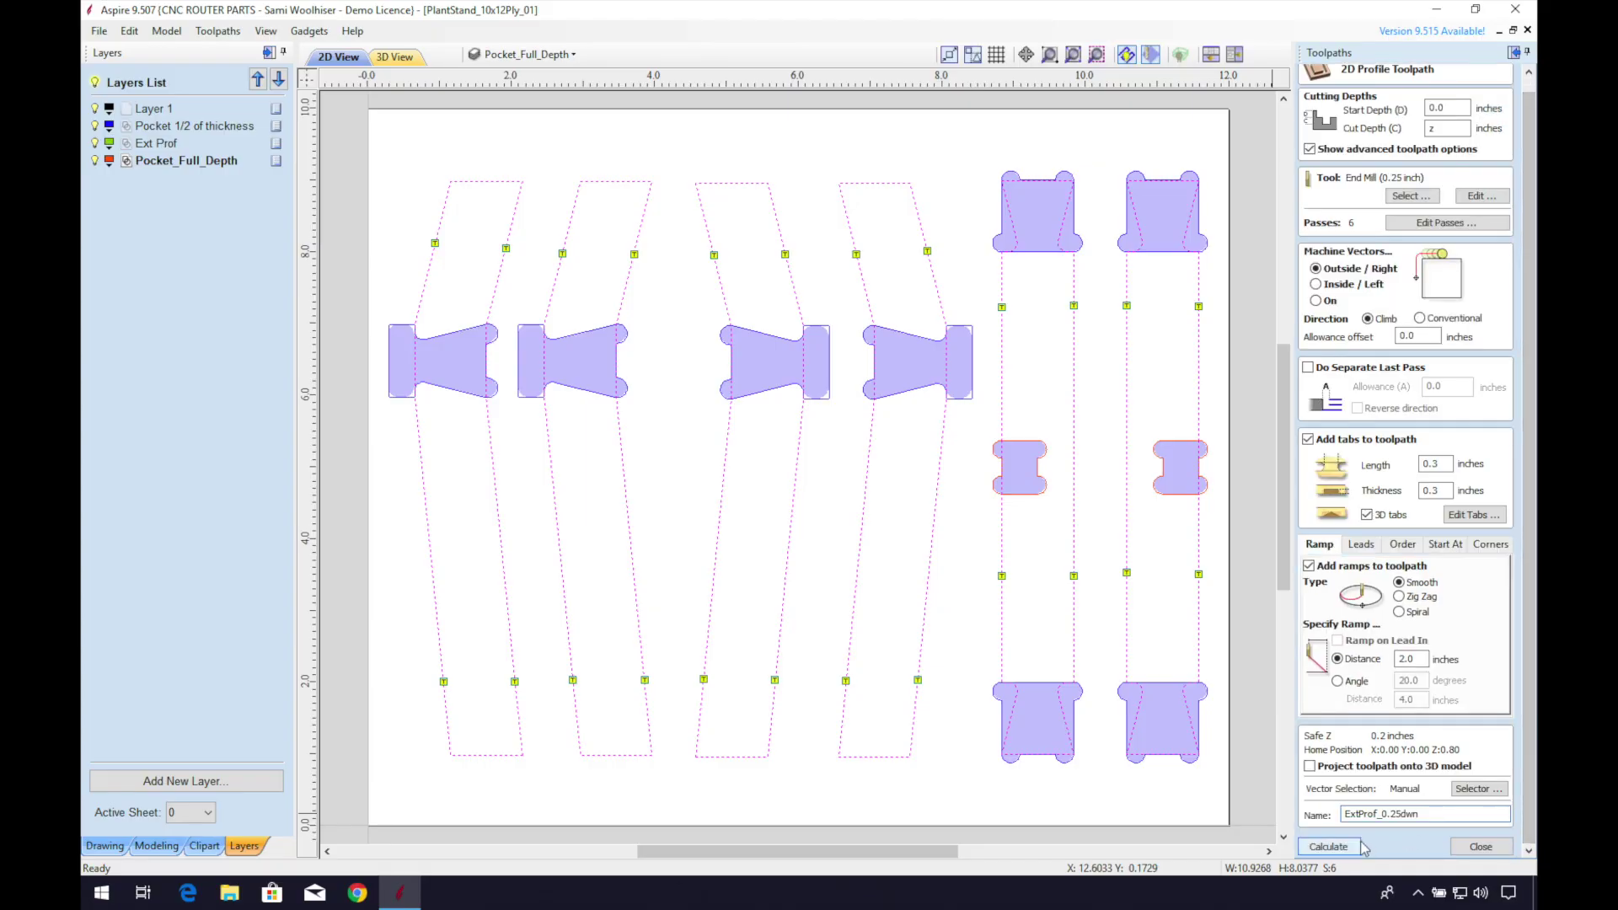
Calculate the exterior profile toolpath and tilt the 3D preview to view the carved board.
click(1346, 847)
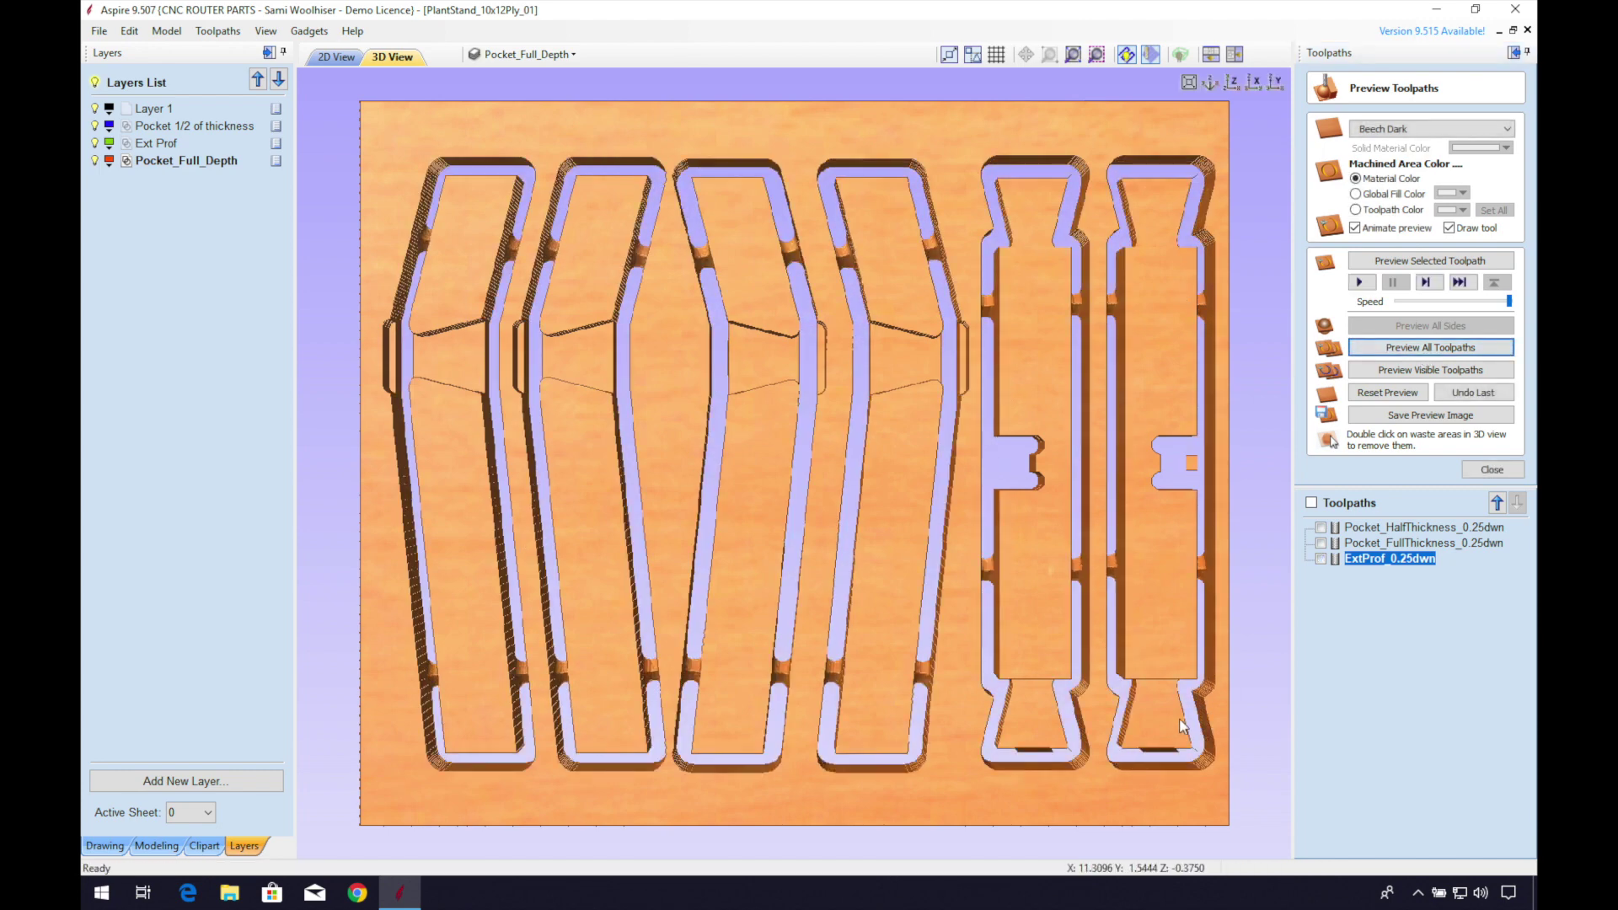
drag(1209, 755, 1028, 748)
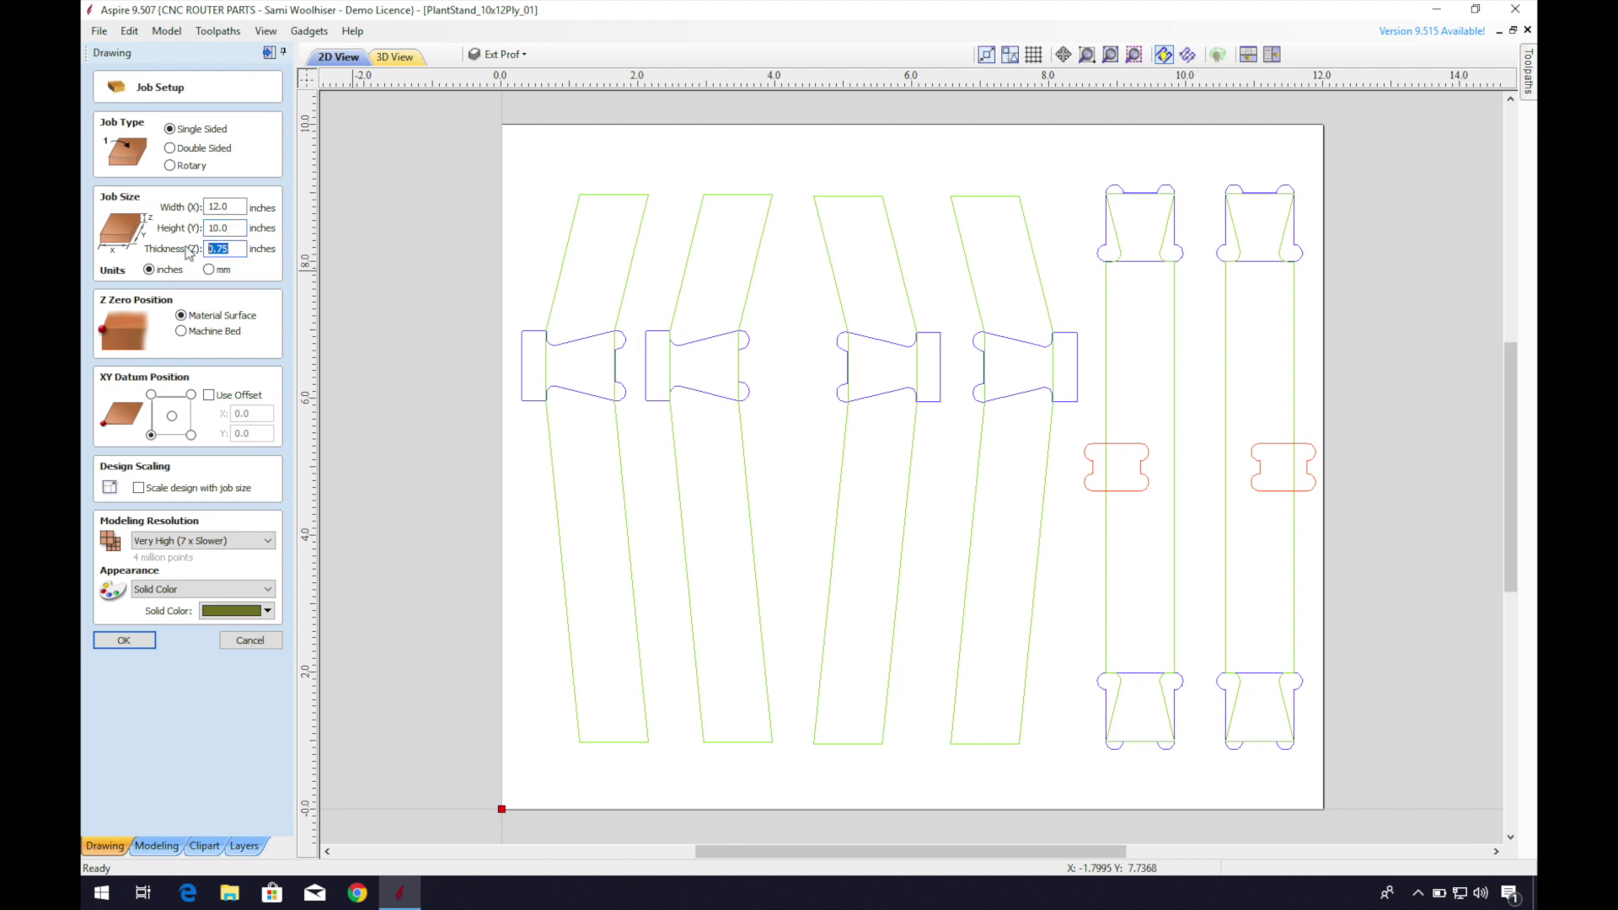
Keep the material thickness (Z) at 0.75 inch in Job Setup.
text(0.)
Confirm the job setup and select the uprights' end pieces and fourth leg to check their layers.
click(124, 641)
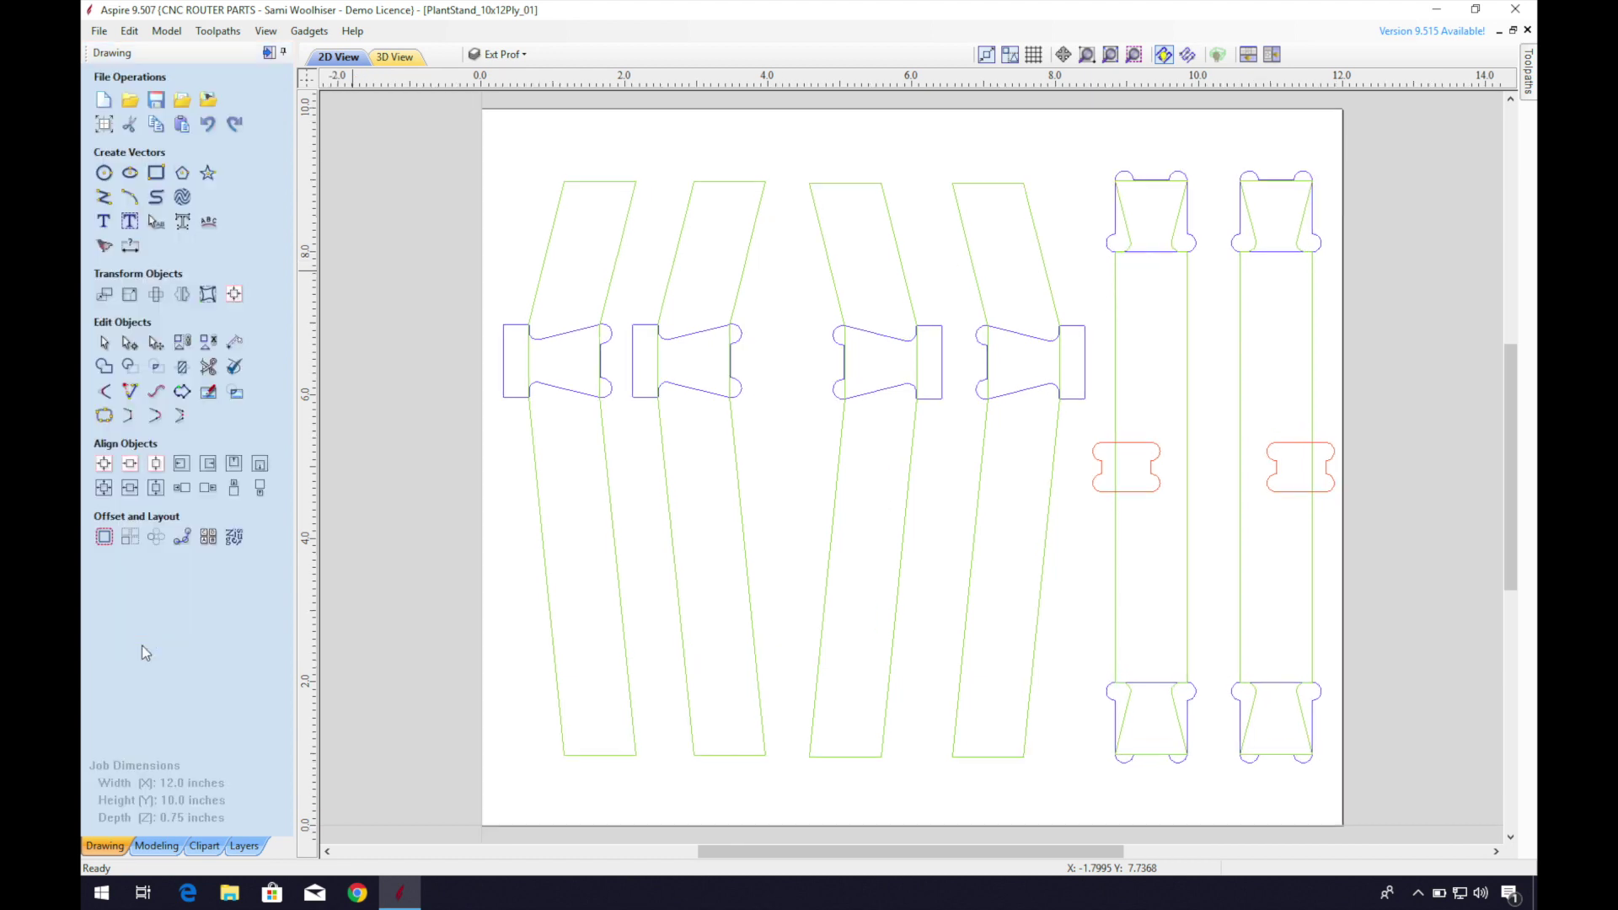
click(1106, 253)
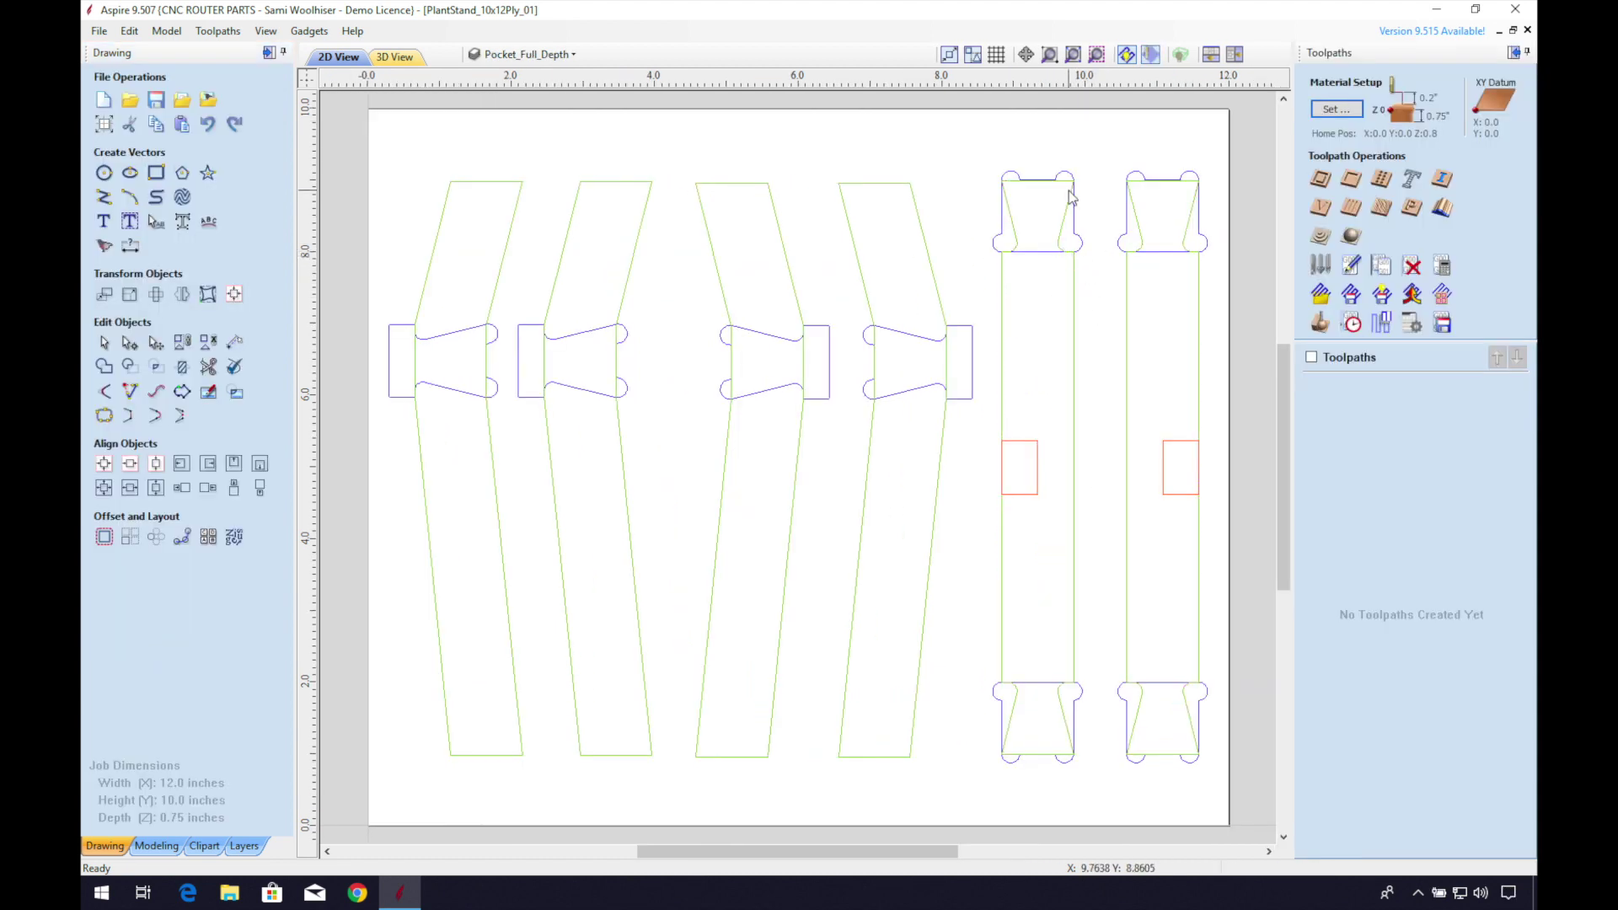
click(1077, 243)
click(1121, 245)
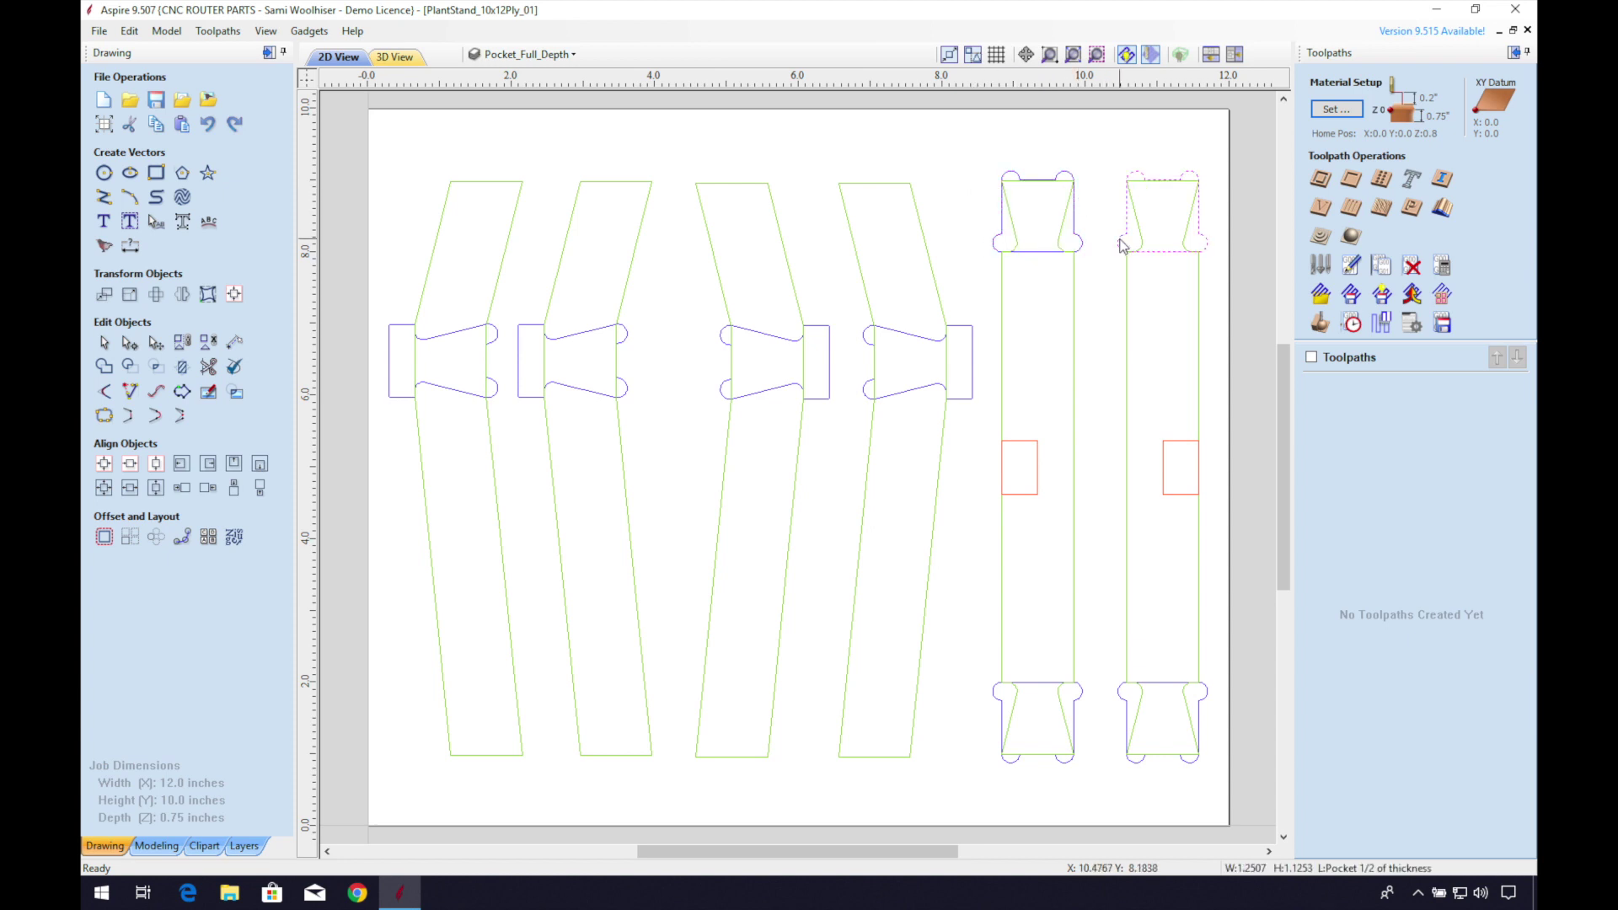
click(972, 362)
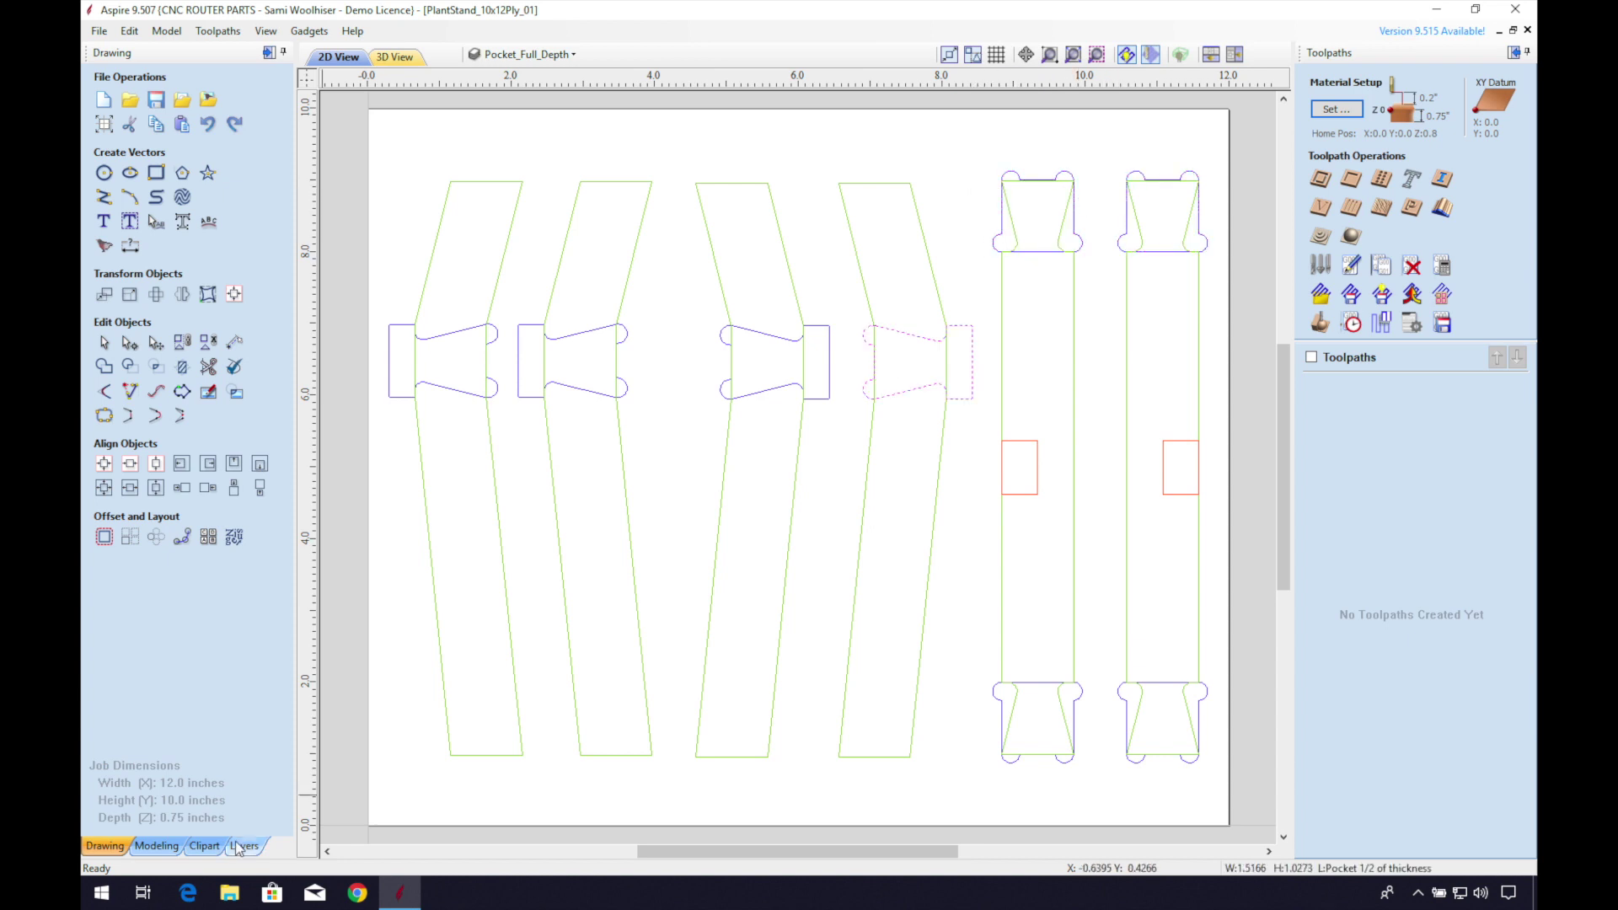
click(944, 433)
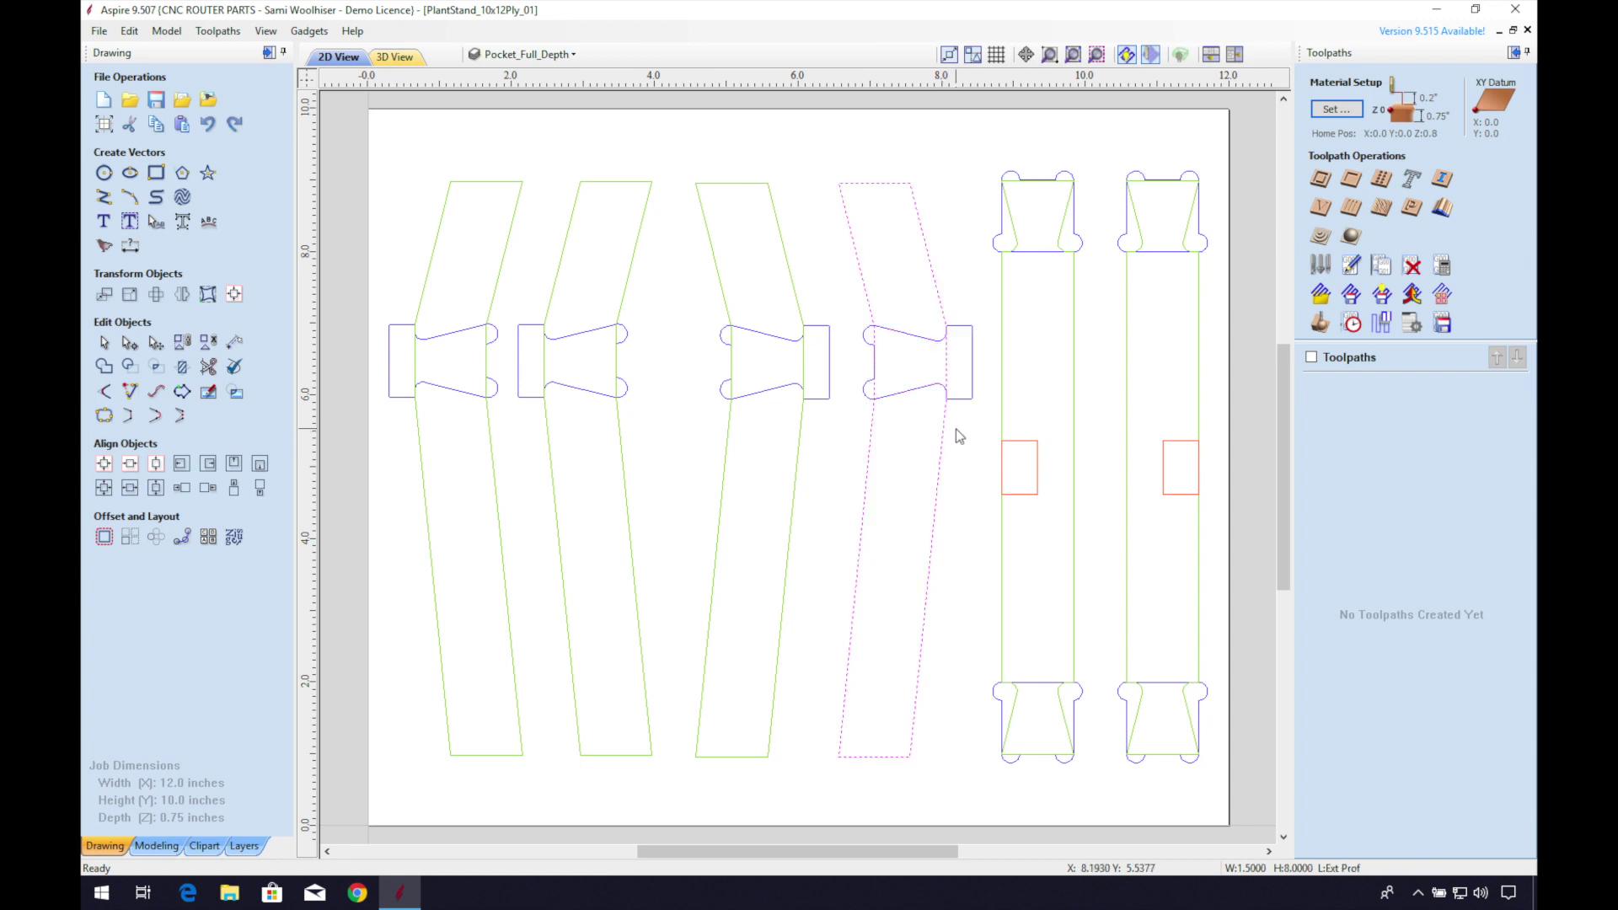
Select the left upright's red pocket rectangle and bring up the Create Fillets options.
click(1037, 459)
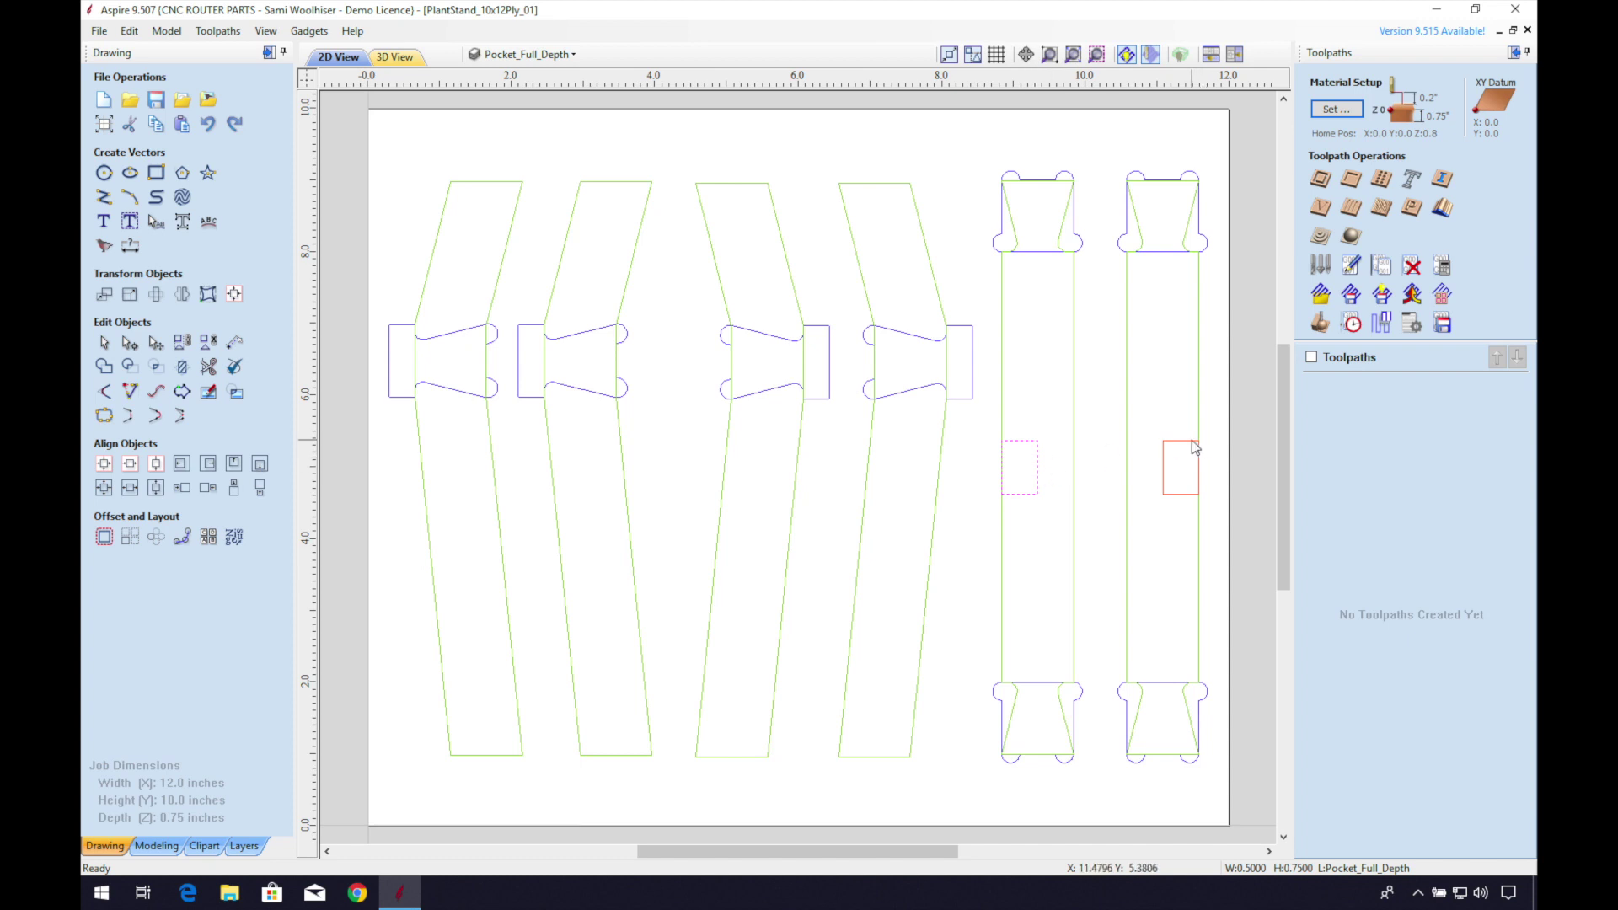
click(1052, 477)
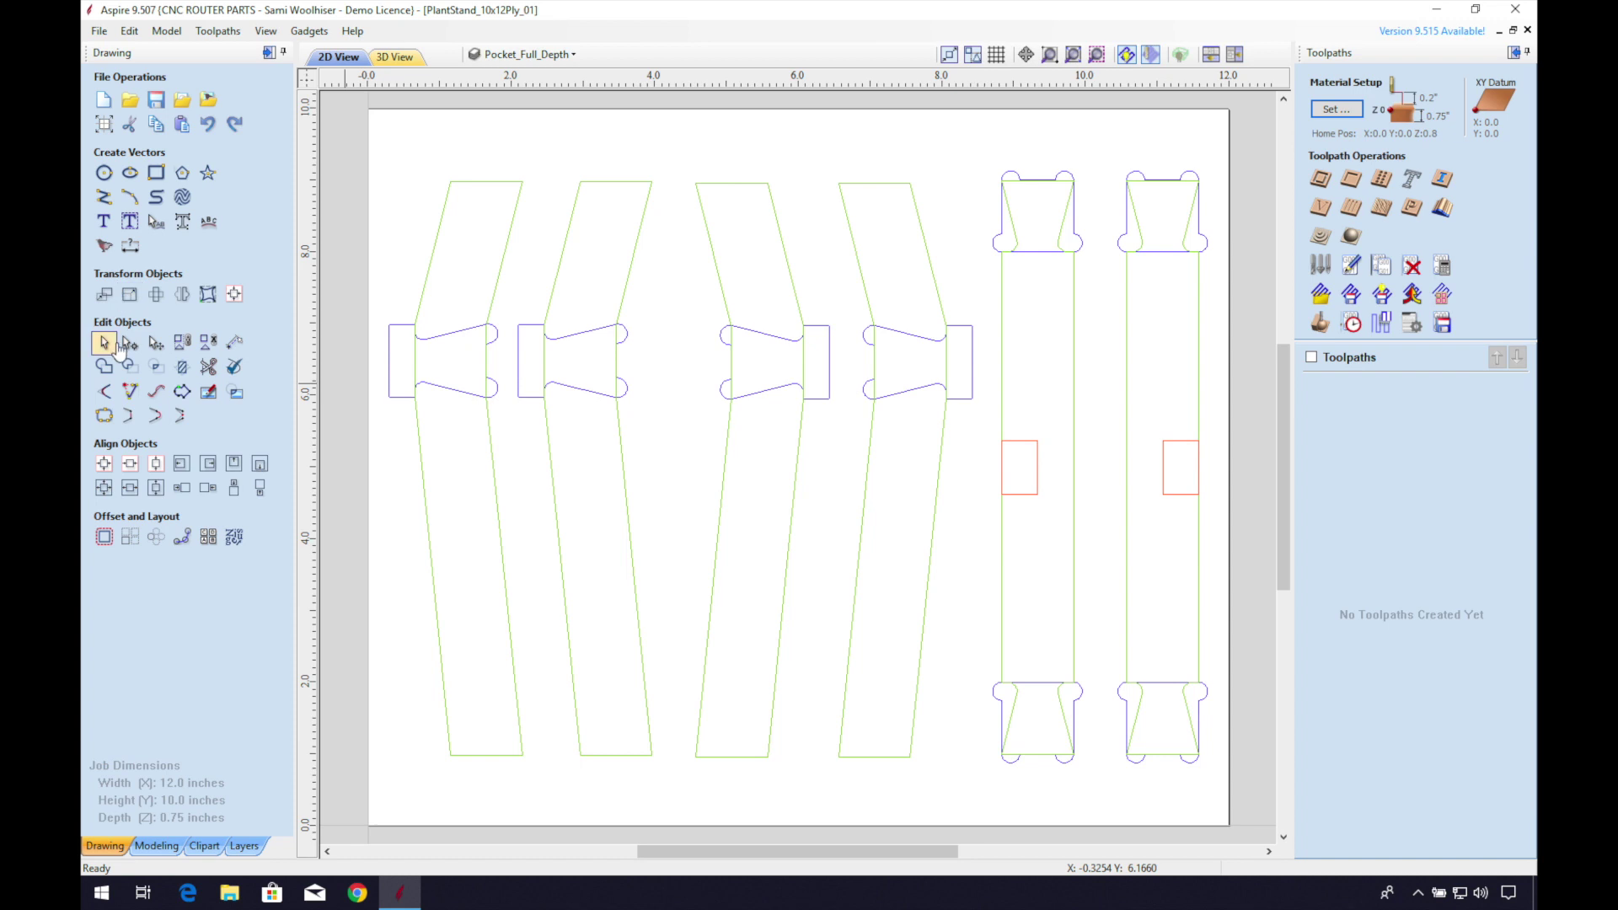
key(Tab)
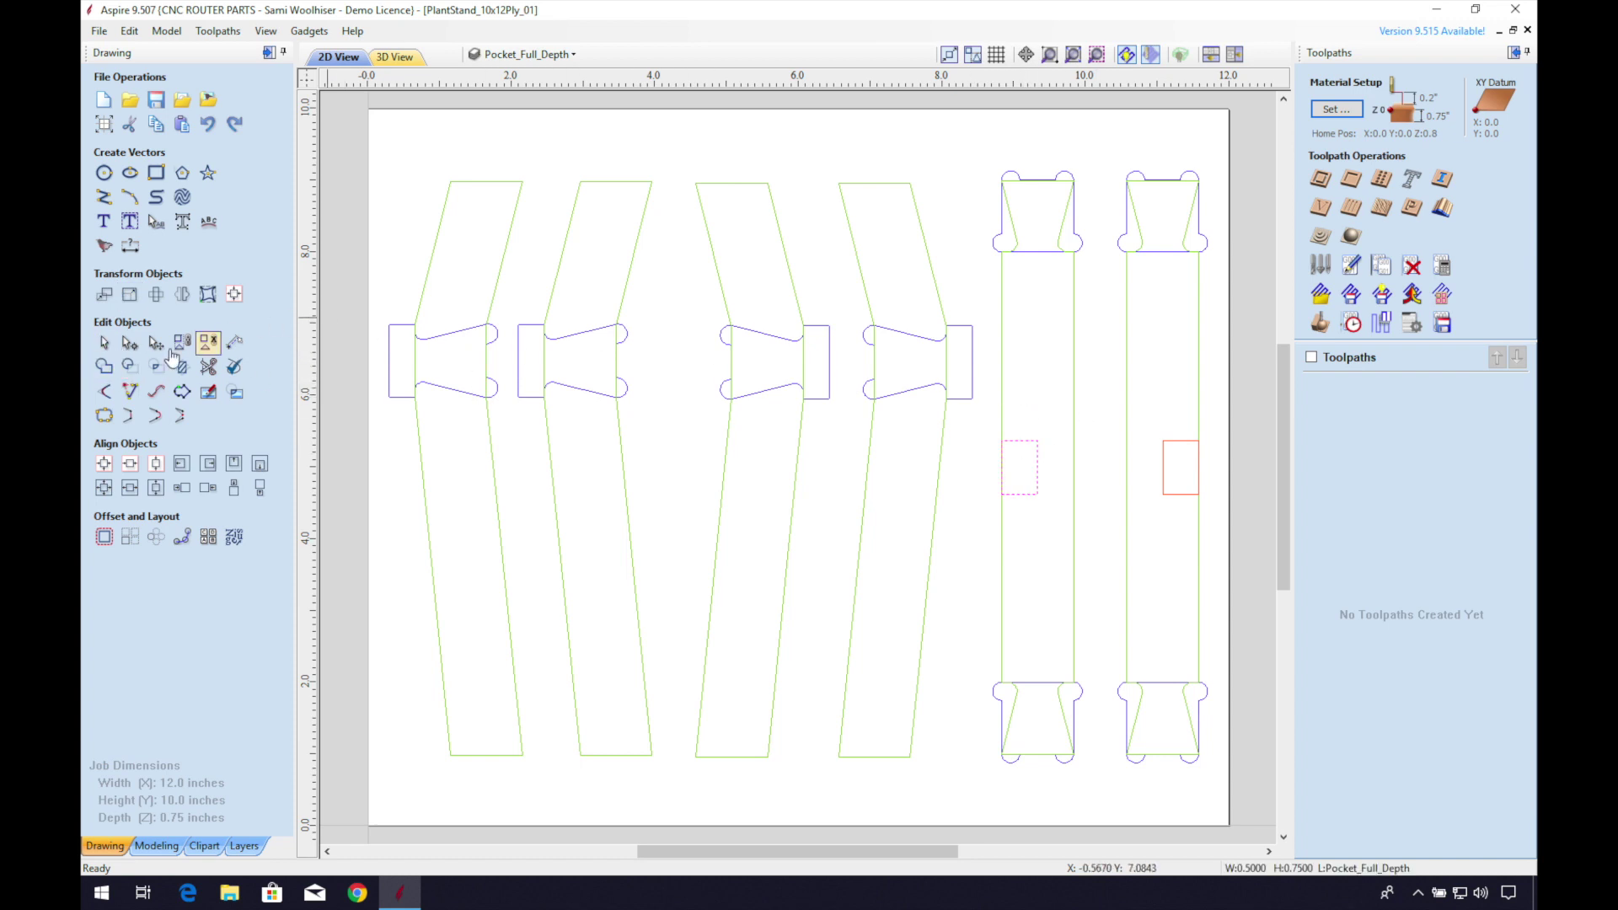
click(104, 392)
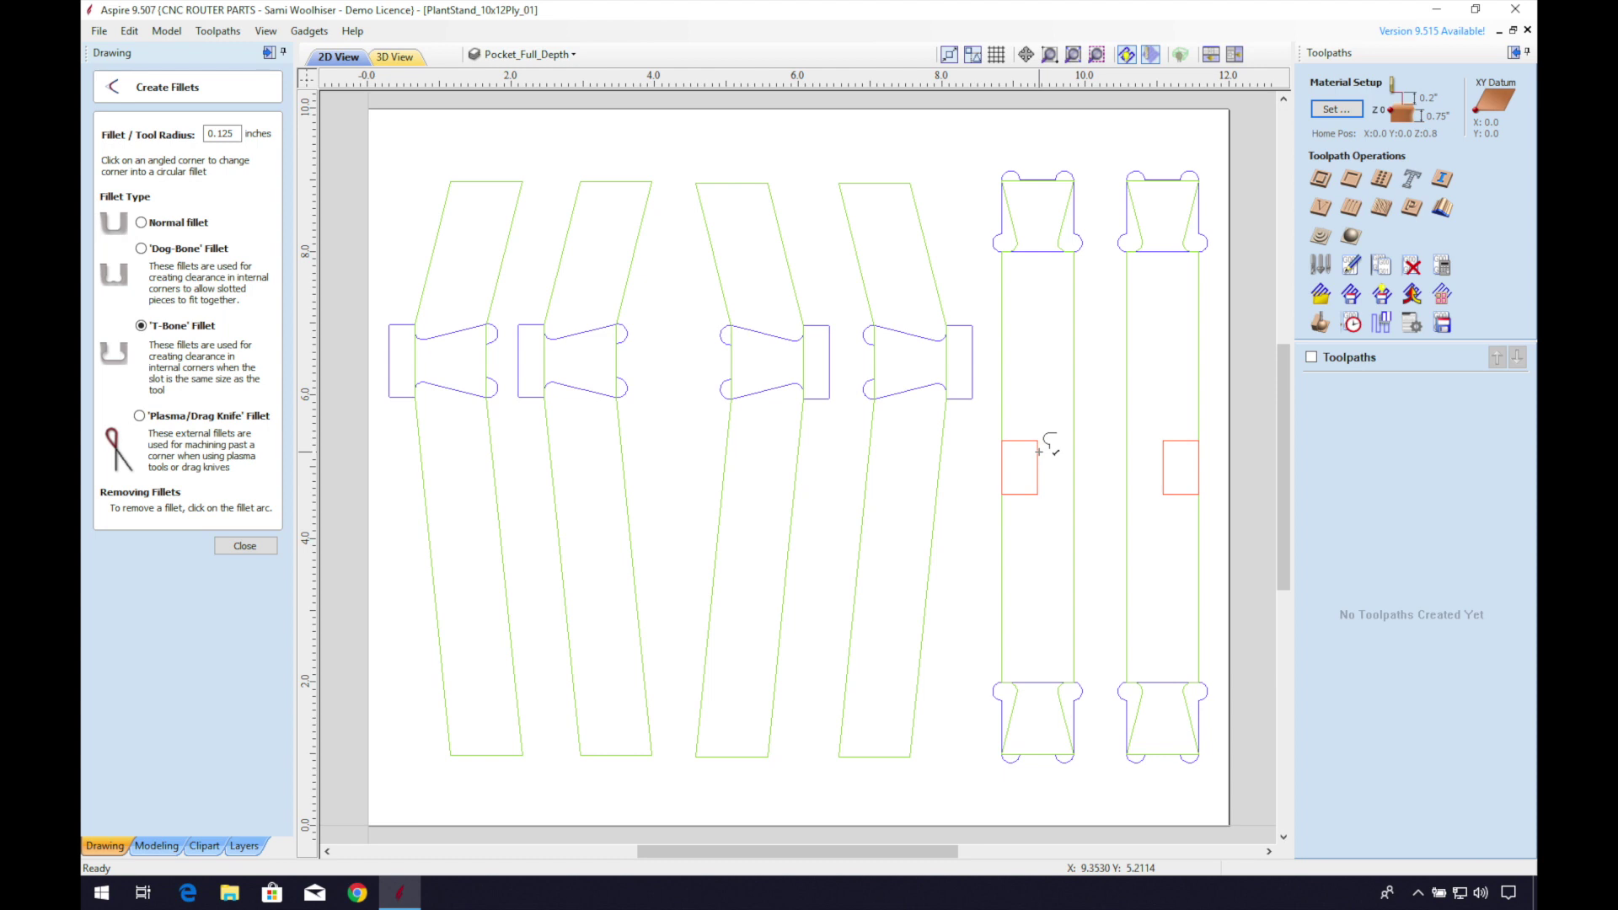
Add 0.125-inch T-bone fillets to the inner corners of both red slots.
click(1039, 446)
click(1043, 487)
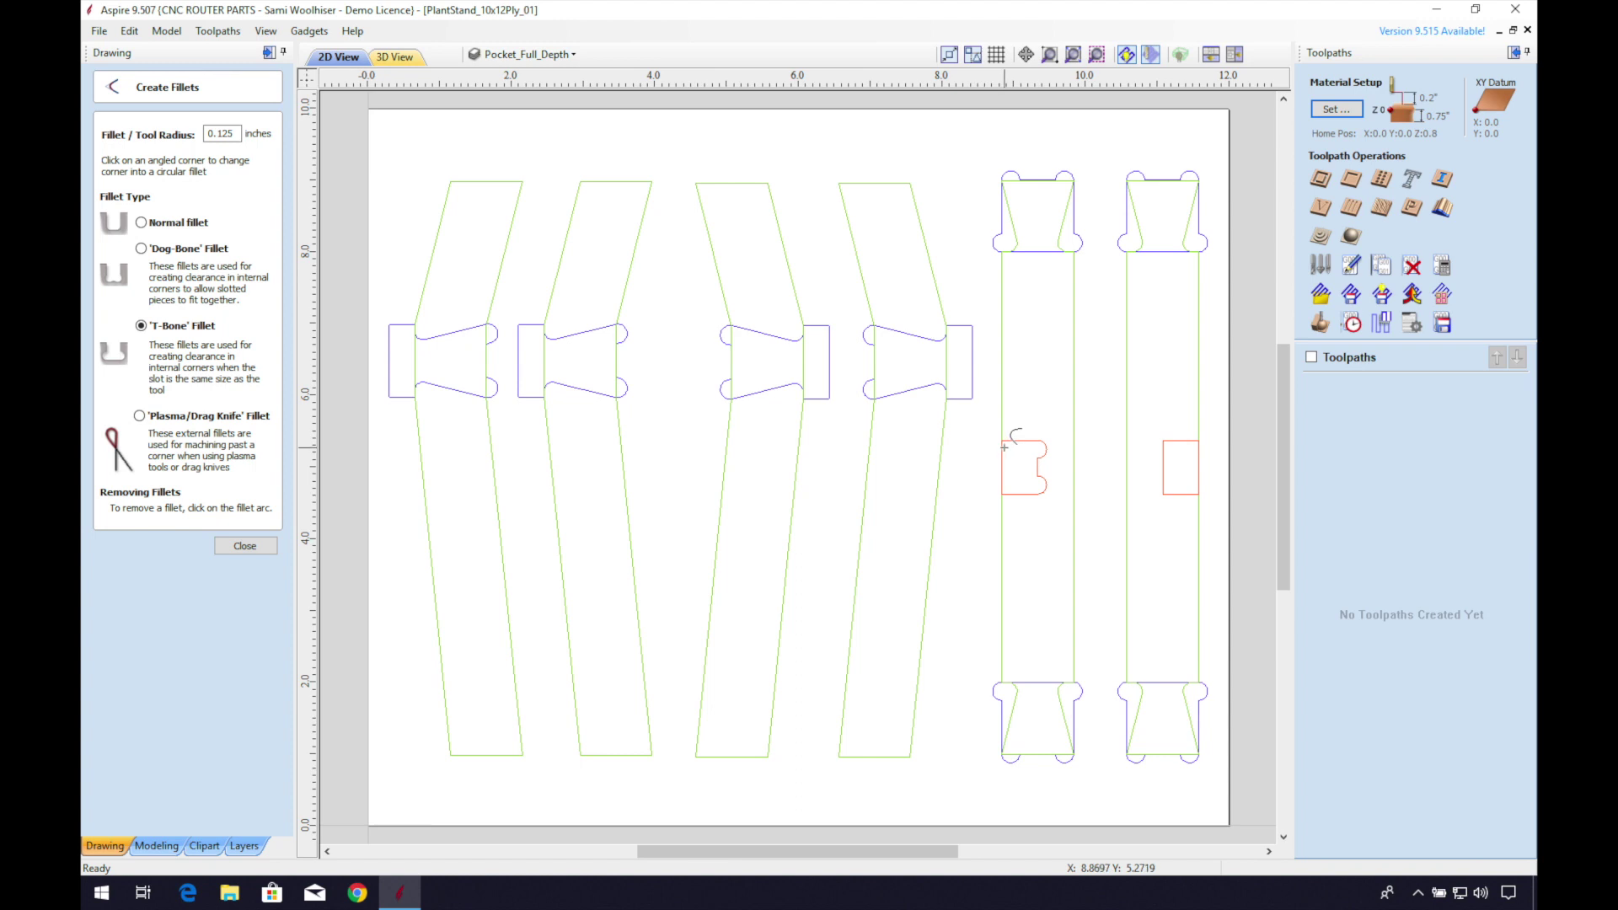
click(1165, 444)
click(1155, 490)
click(242, 546)
Hide the Ext Prof and Pocket 1/2 of thickness layers.
key(ctrl+l)
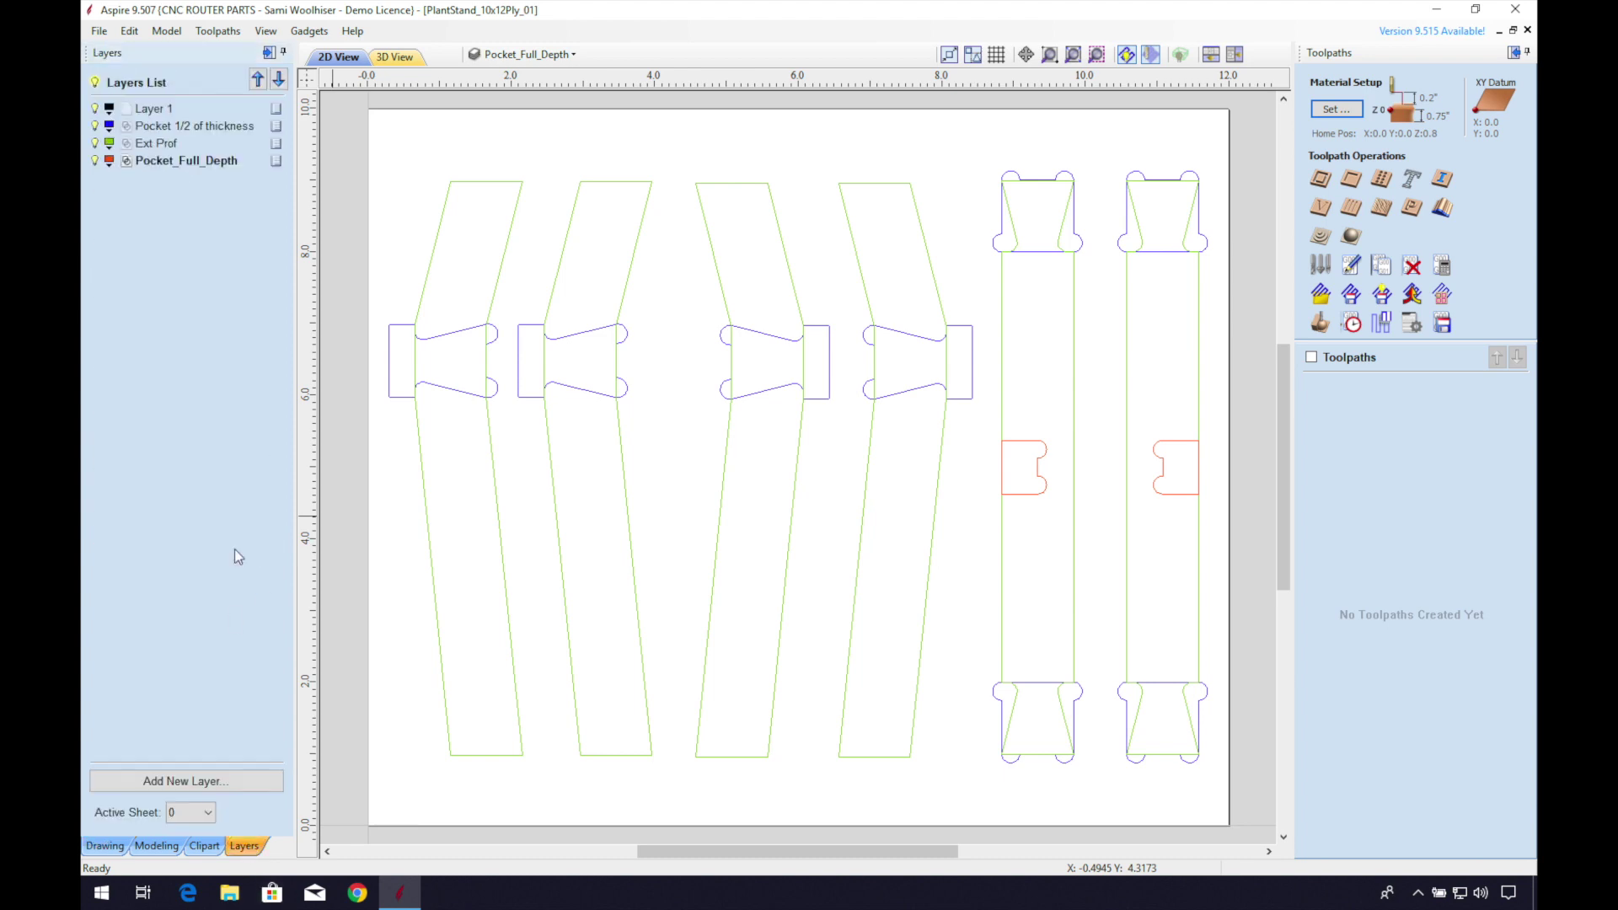
click(94, 143)
click(95, 127)
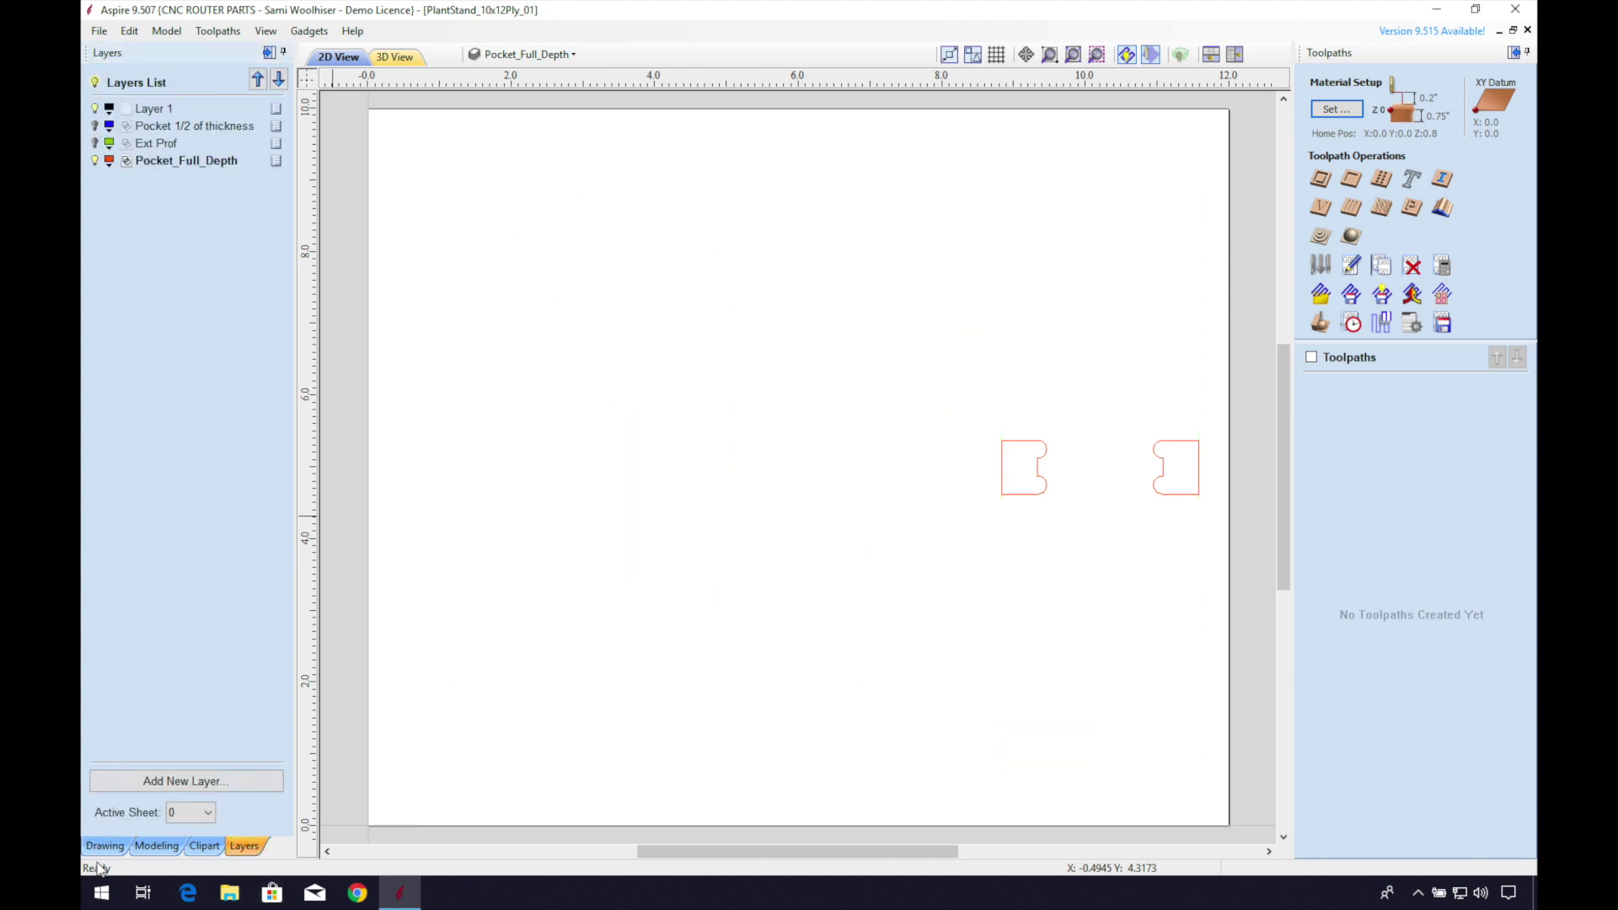
click(104, 845)
T-bone fillet the remaining outer corners of both slots at 0.125 inch.
click(104, 391)
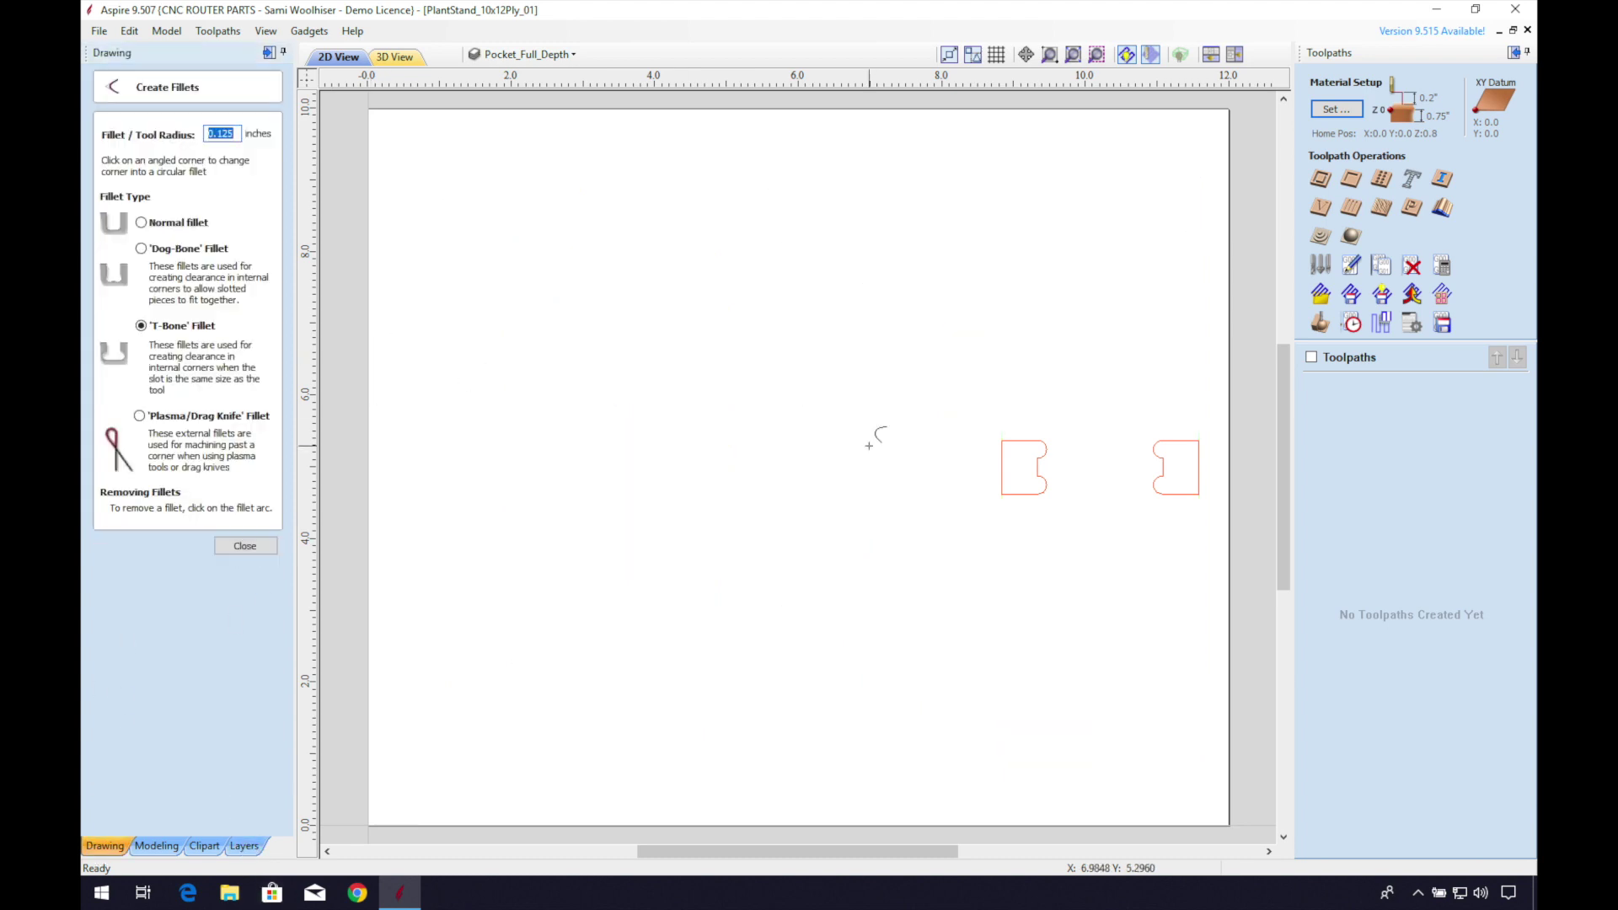
click(1001, 441)
click(1001, 494)
click(1199, 441)
click(1199, 495)
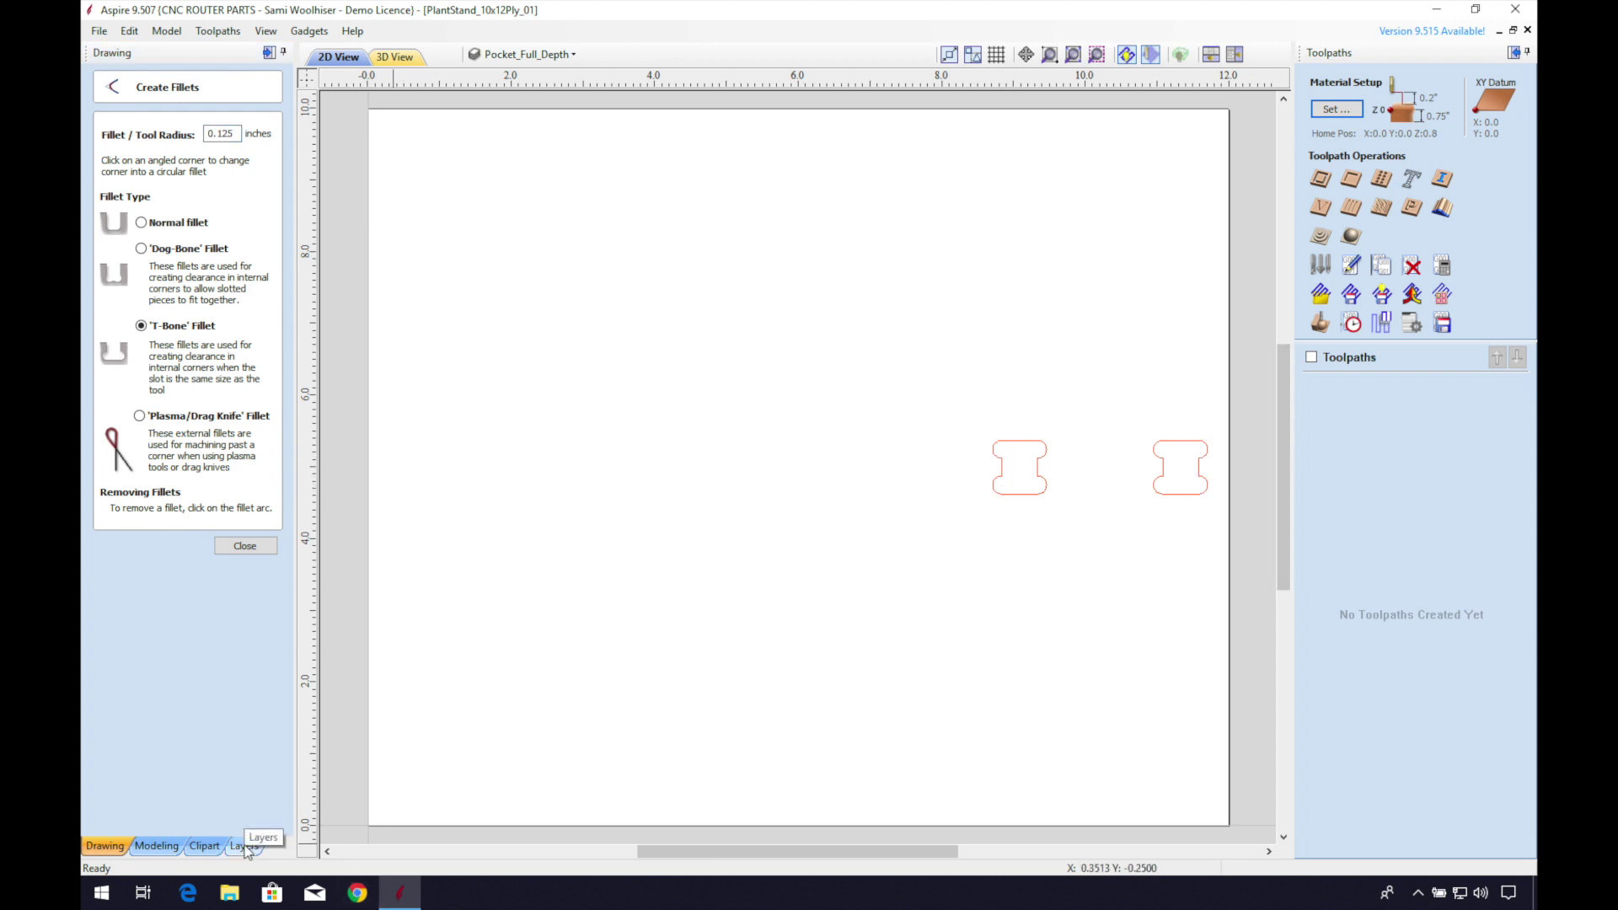
click(245, 546)
click(245, 846)
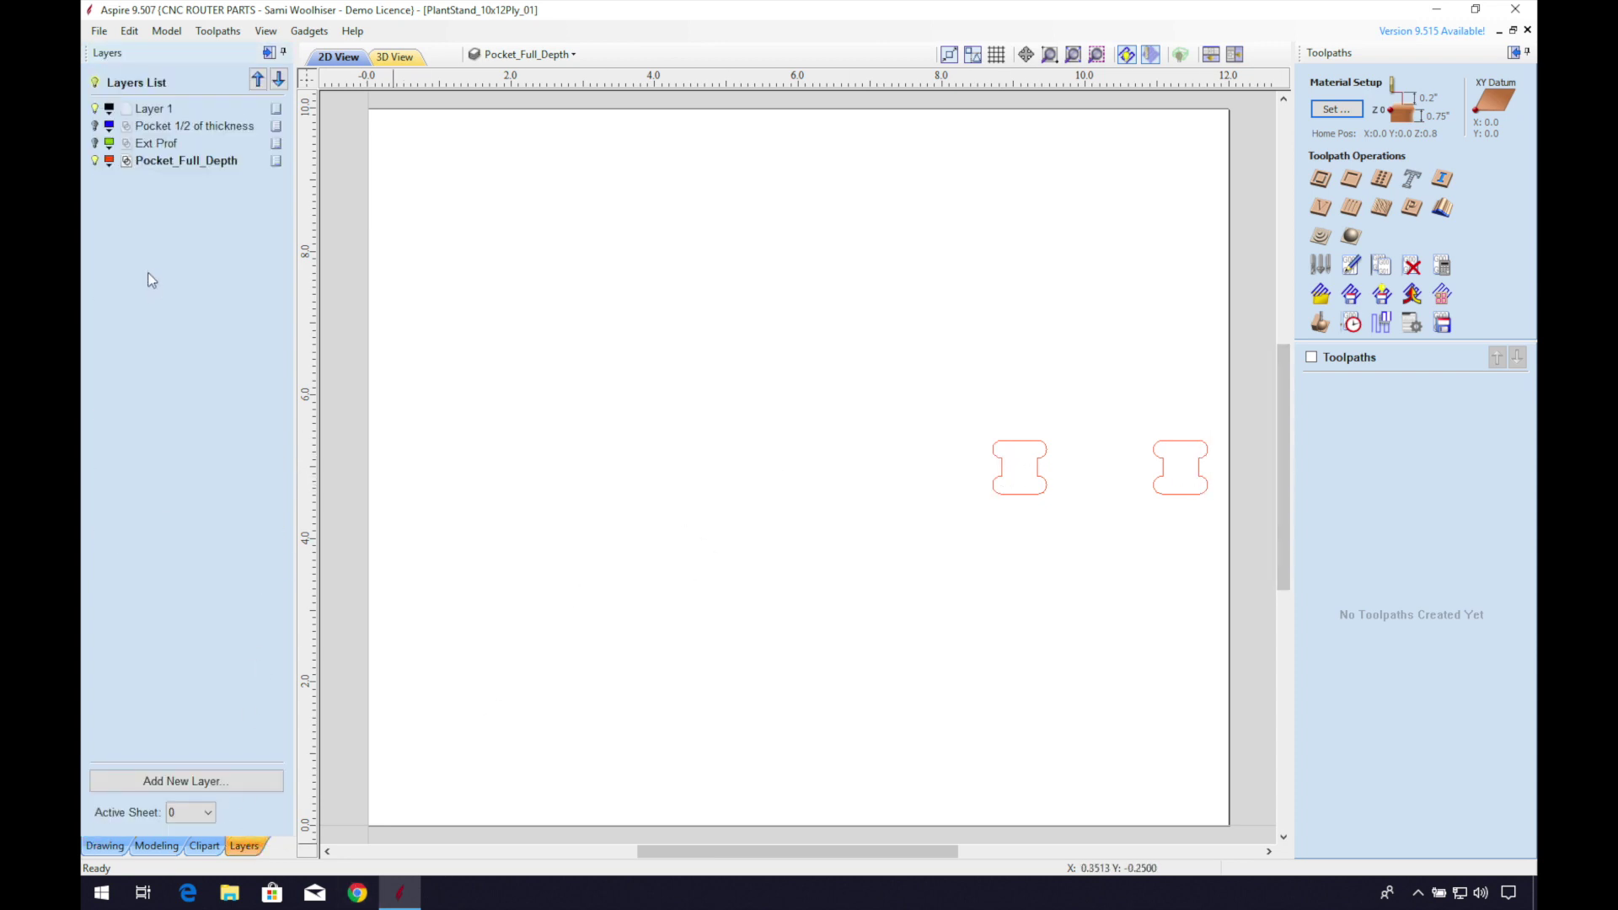
Hide Pocket 1/2 of thickness and Pocket_Full_Depth, then node-edit the fifth part's outline.
click(94, 144)
click(94, 125)
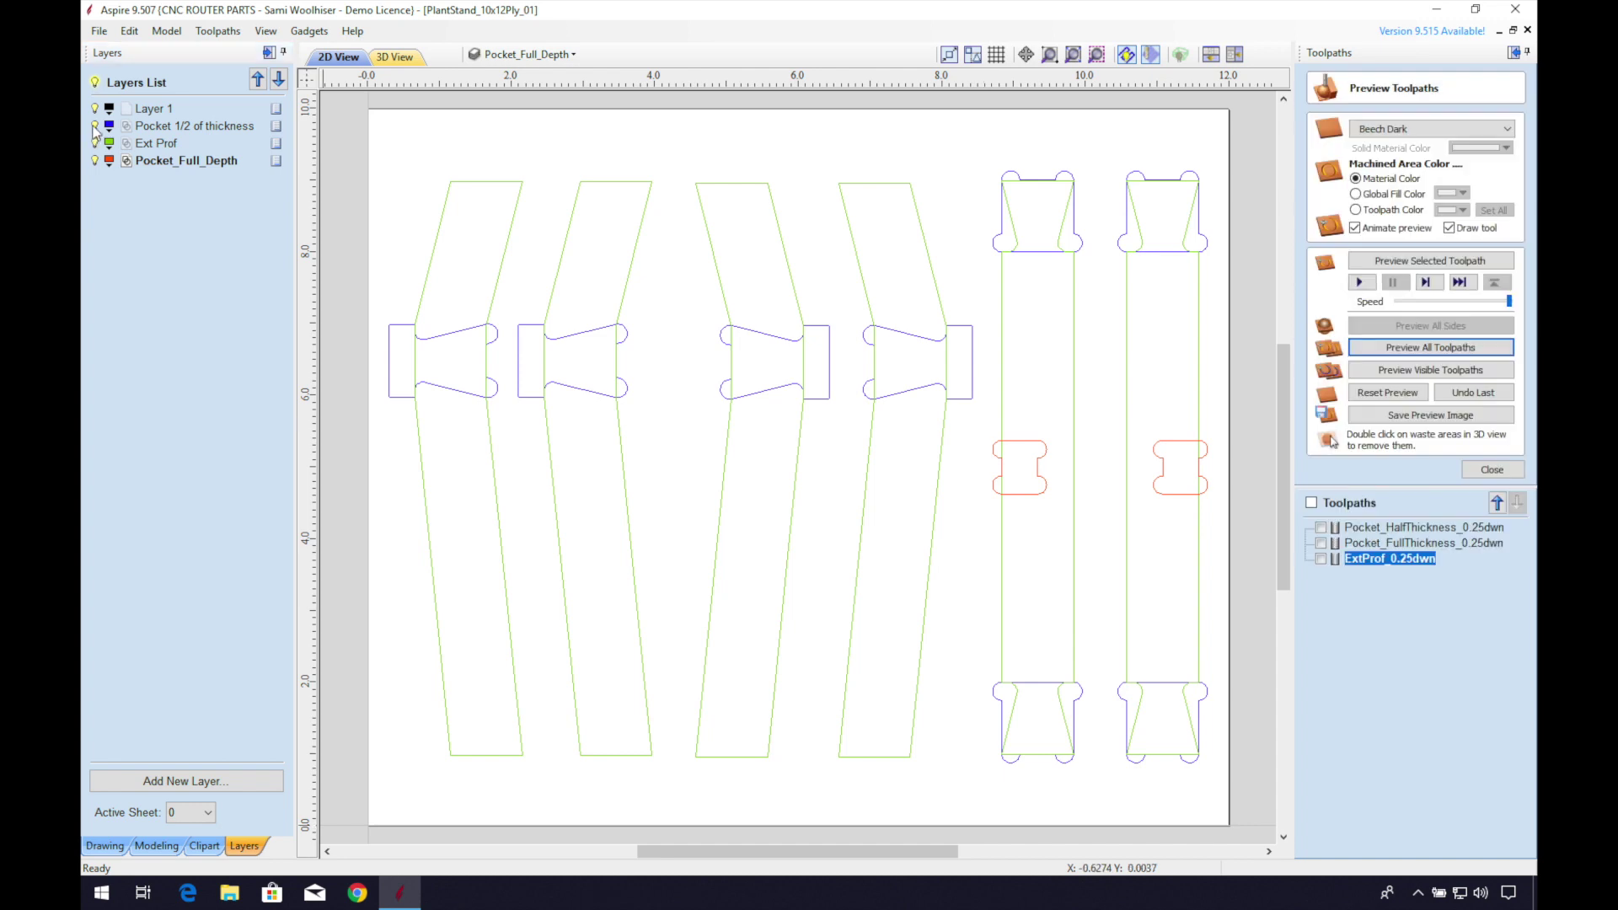
click(94, 125)
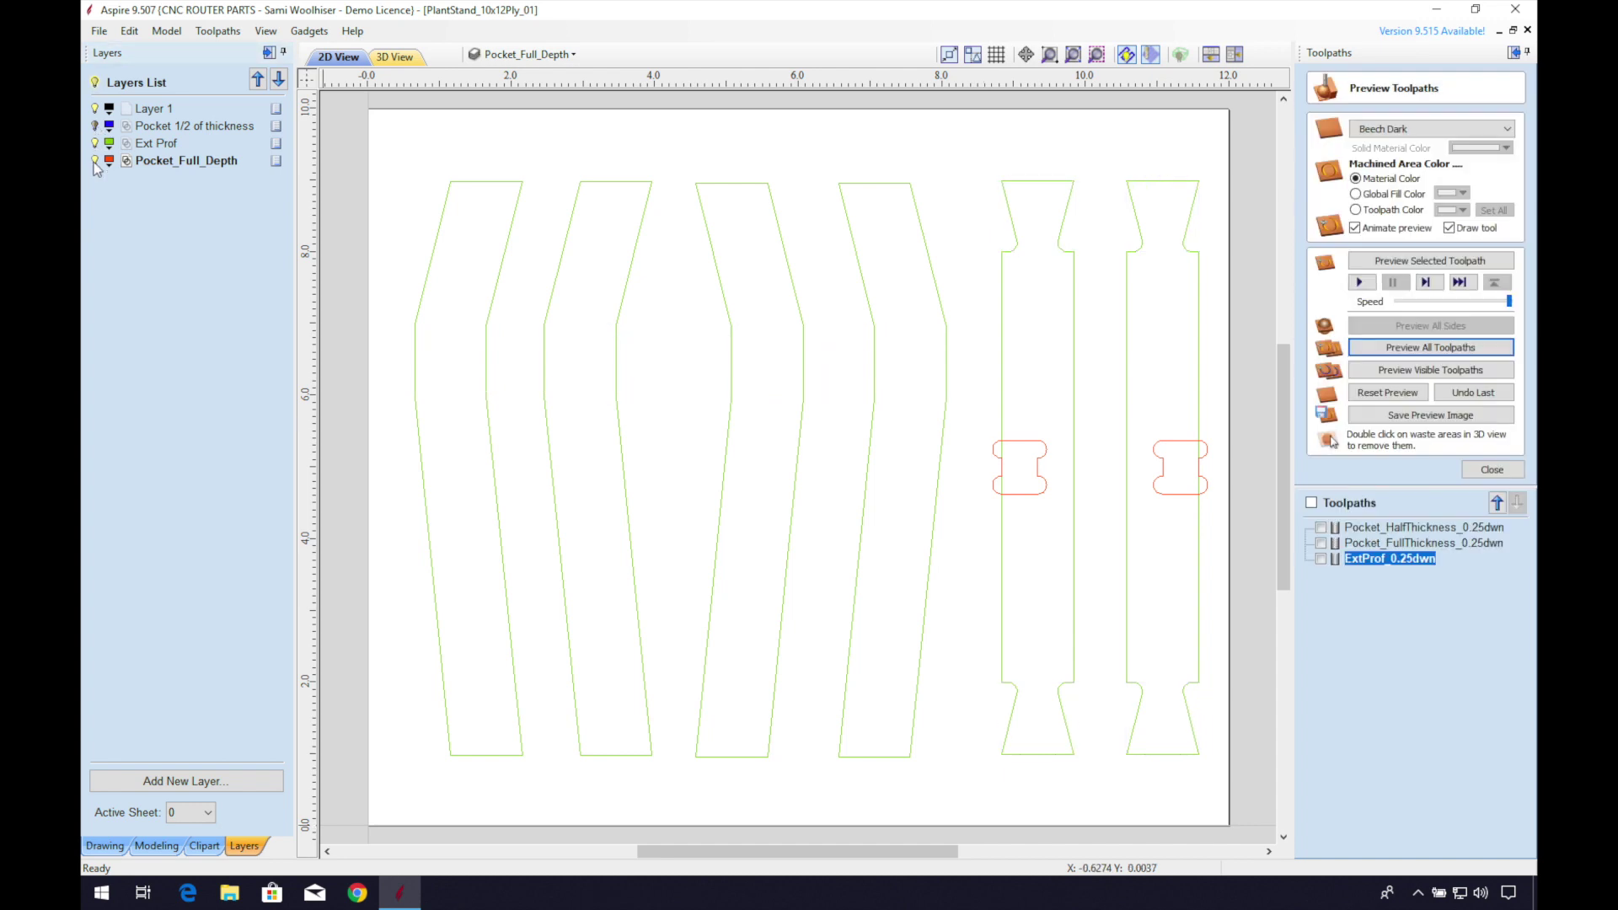
click(94, 160)
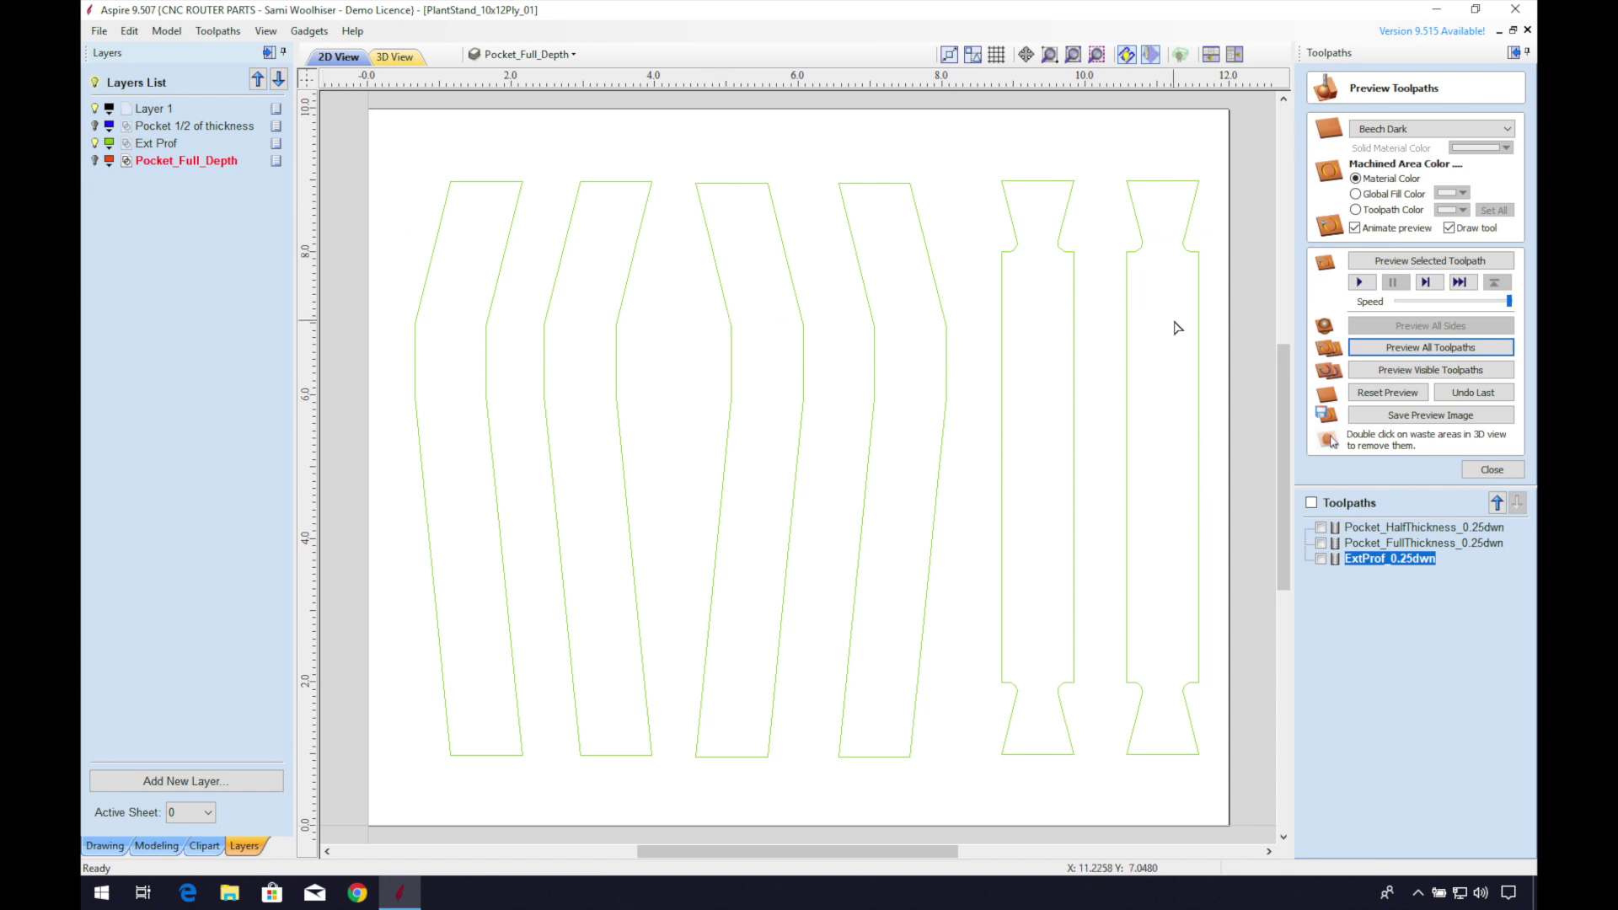
click(1072, 270)
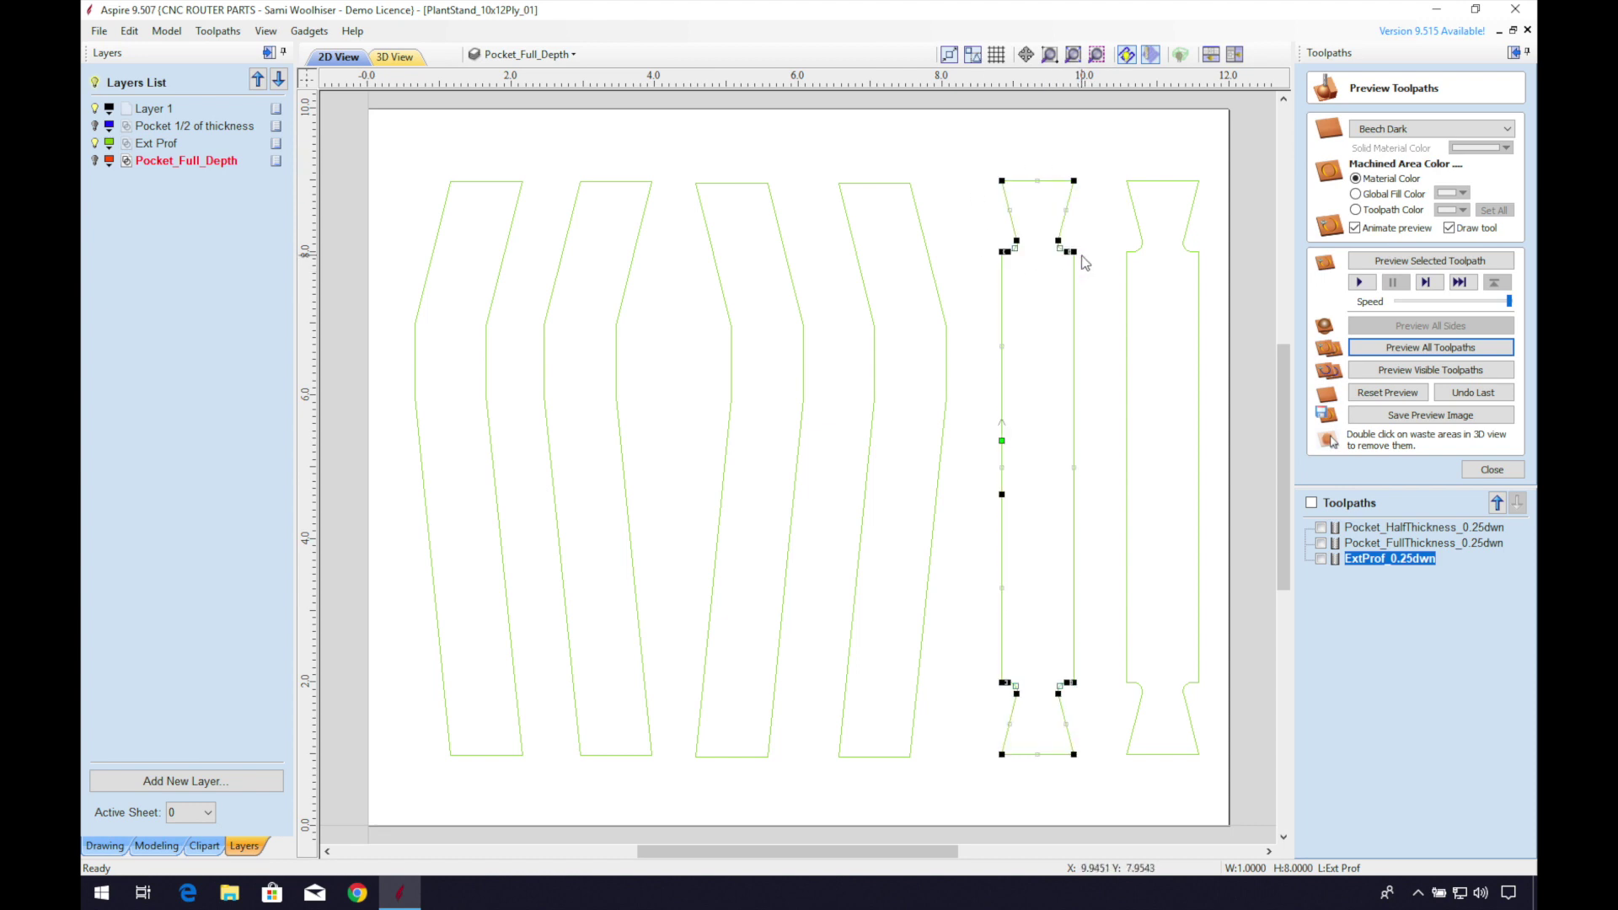
key(n)
key(n)
Cut the fifth part's outline at both lower neck nodes and delete the cut-off section.
scroll(1067, 250, up, 5)
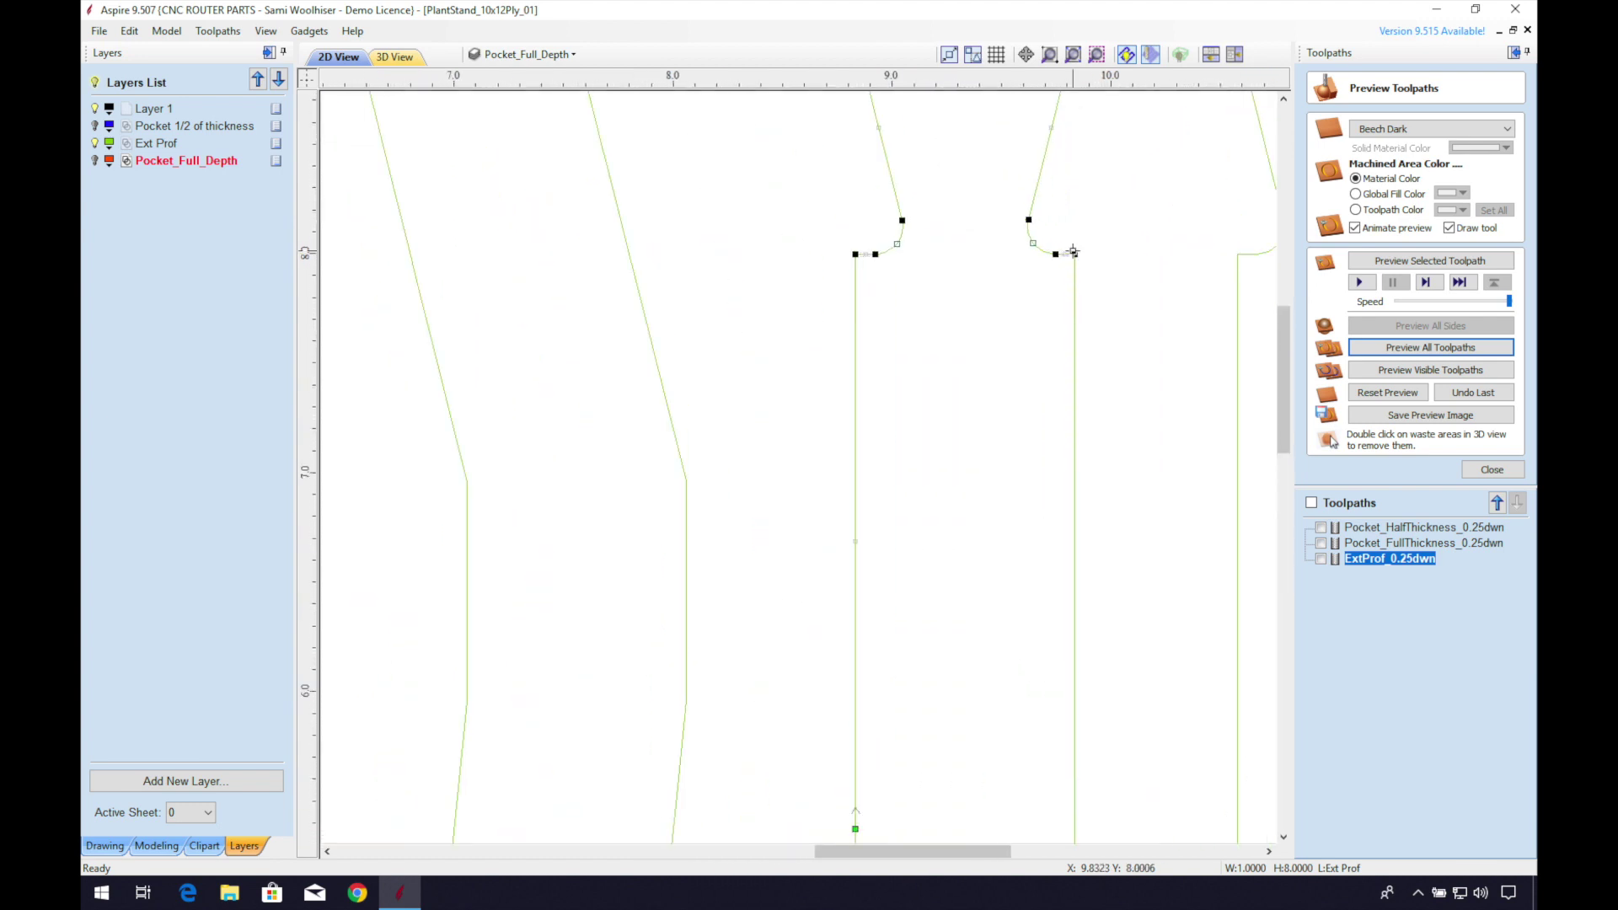
drag(1289, 316, 1288, 272)
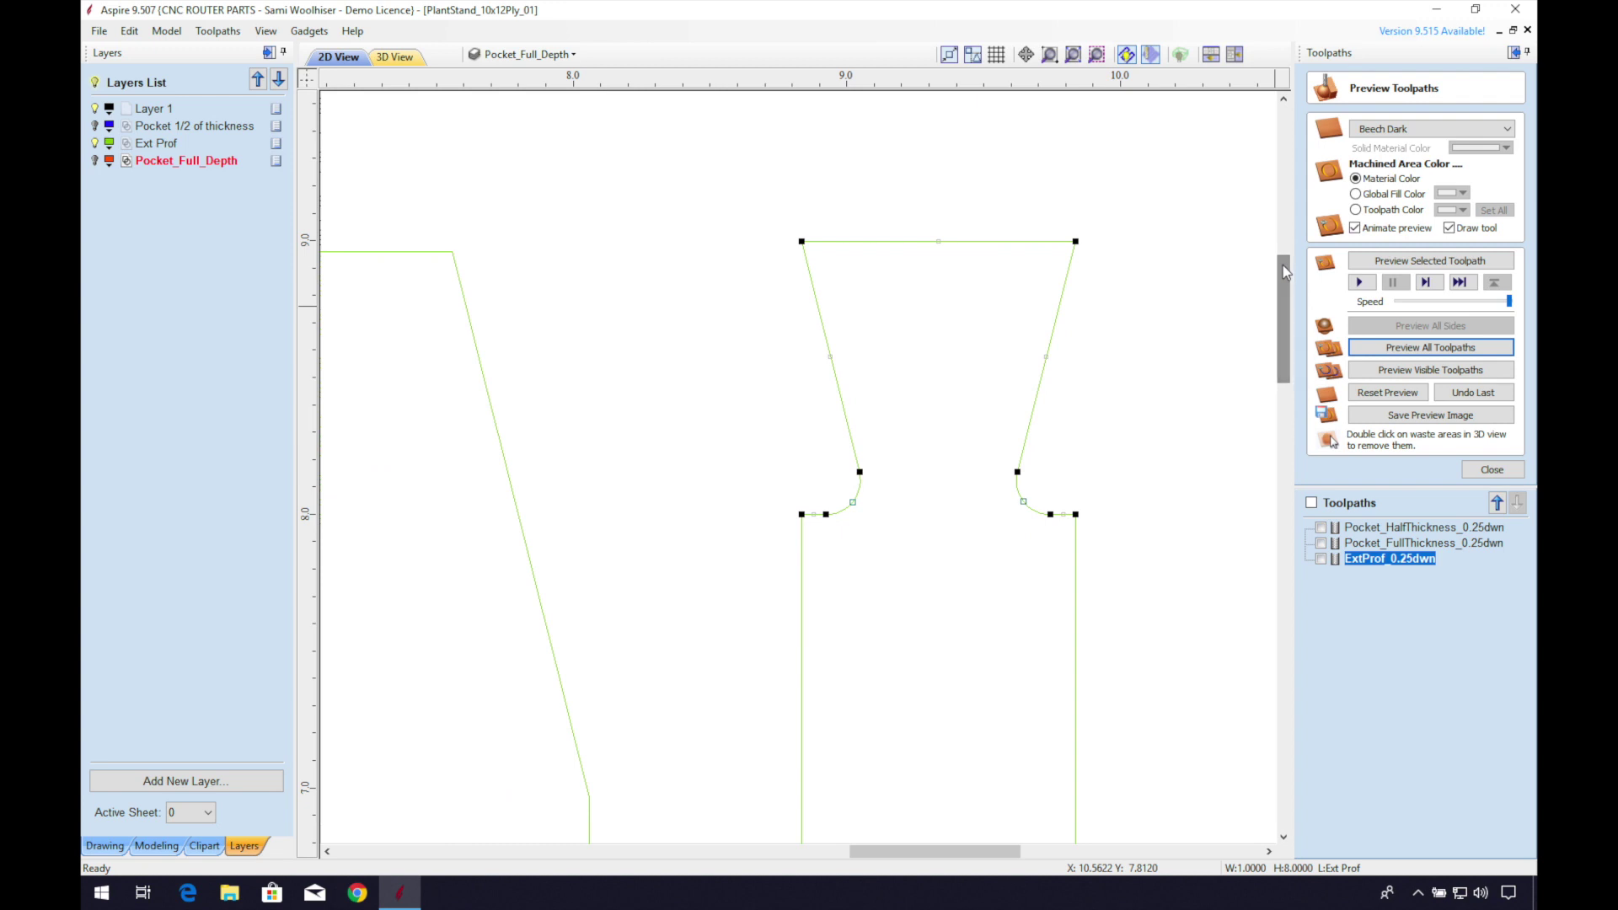
right_click(1074, 515)
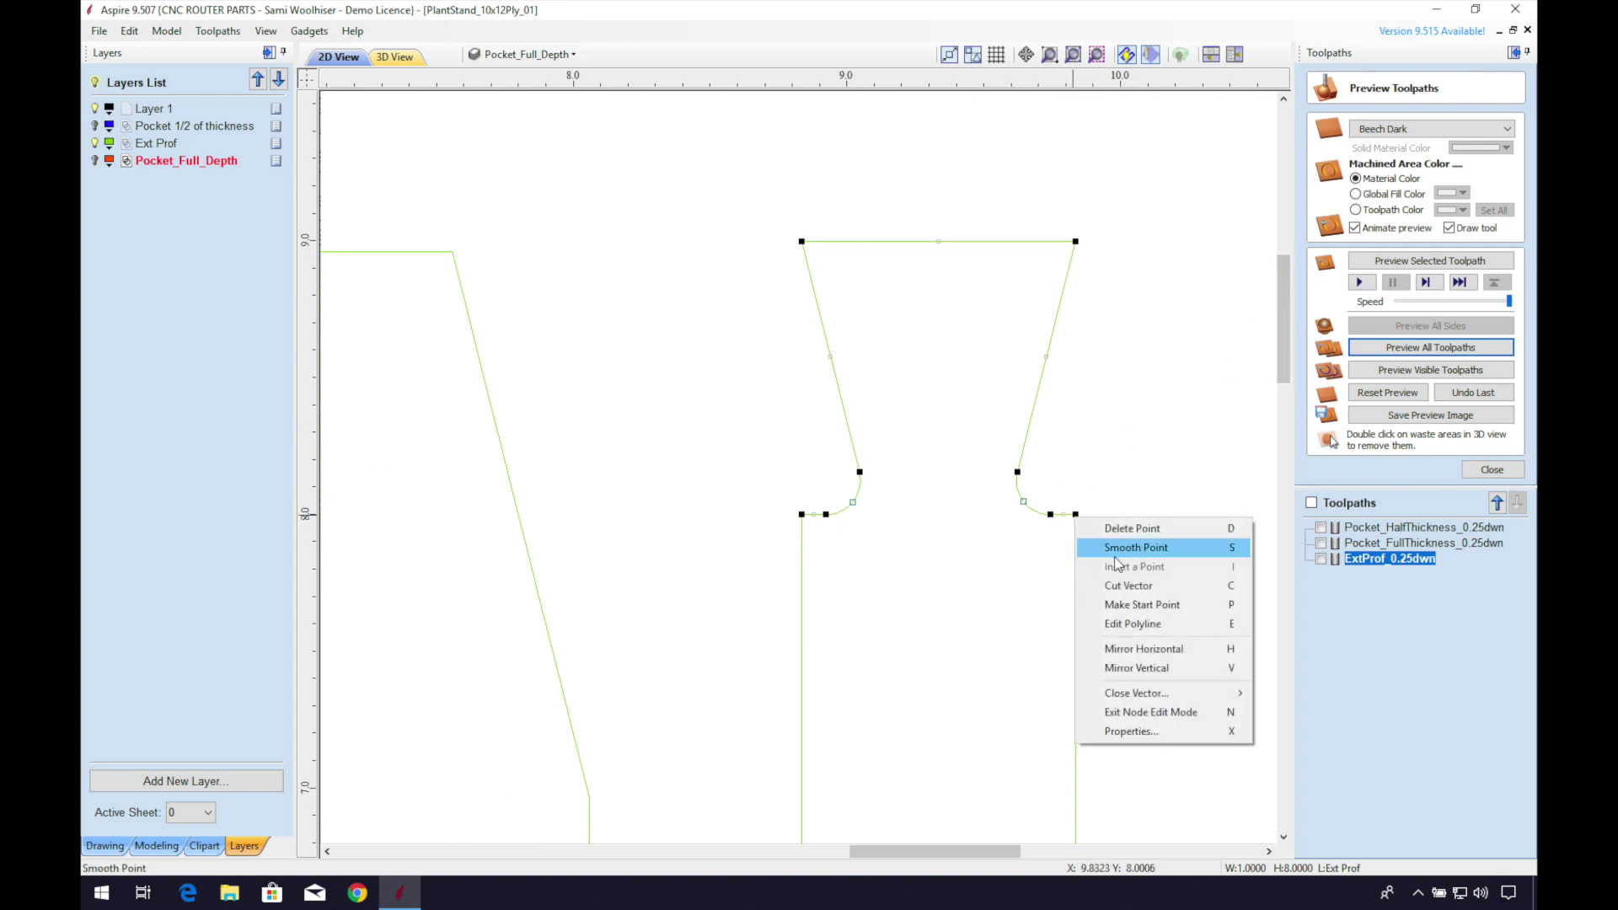
click(1123, 587)
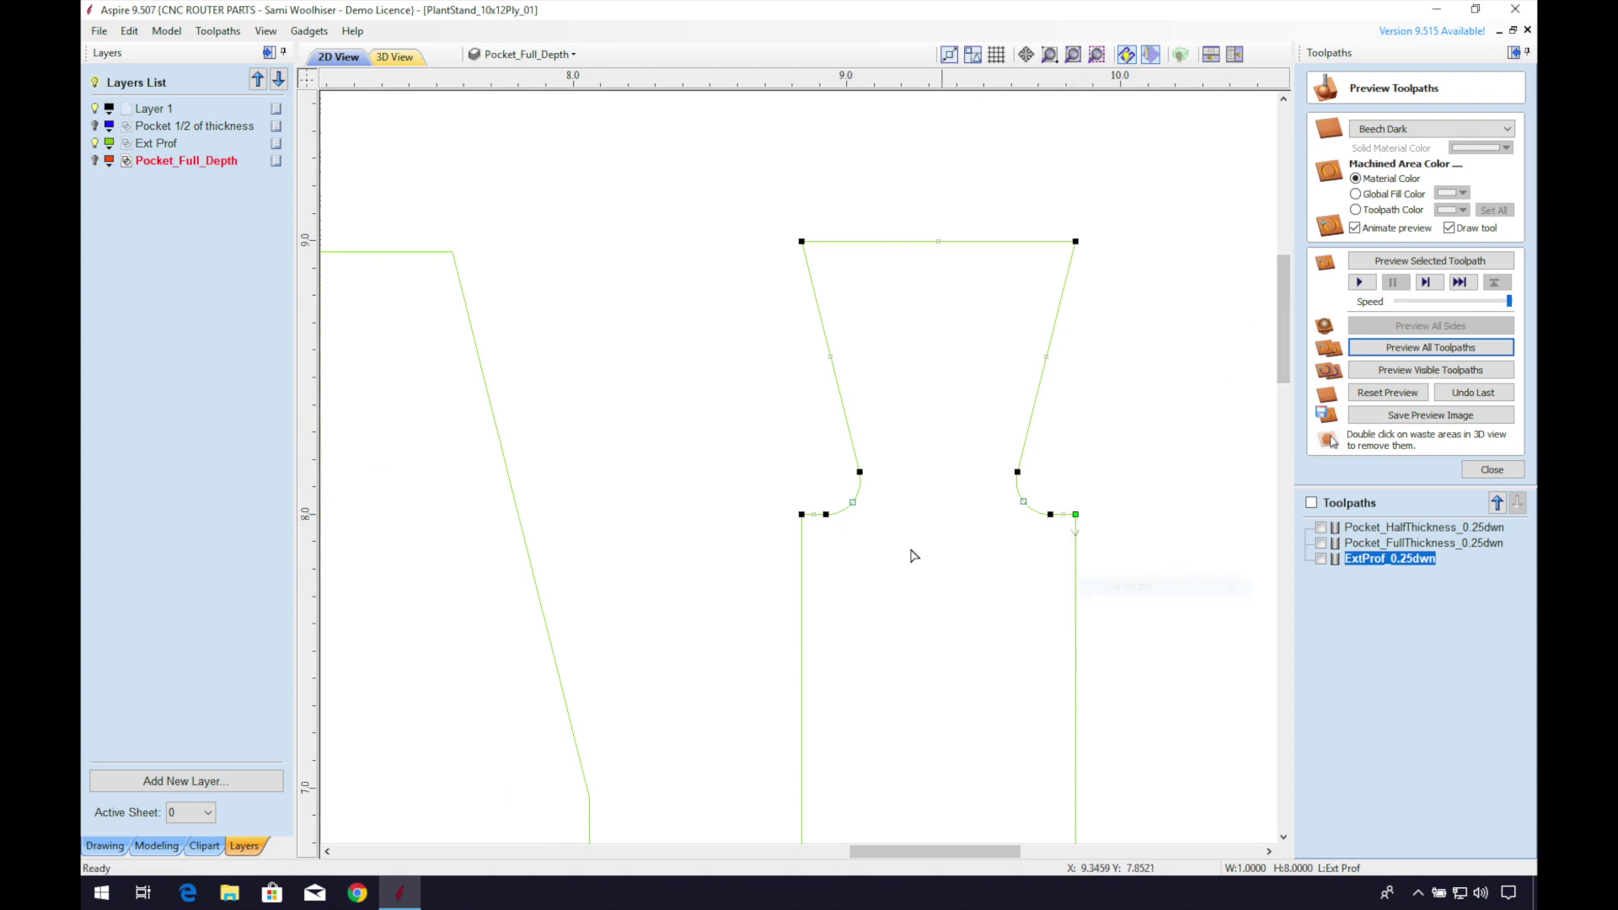
right_click(803, 516)
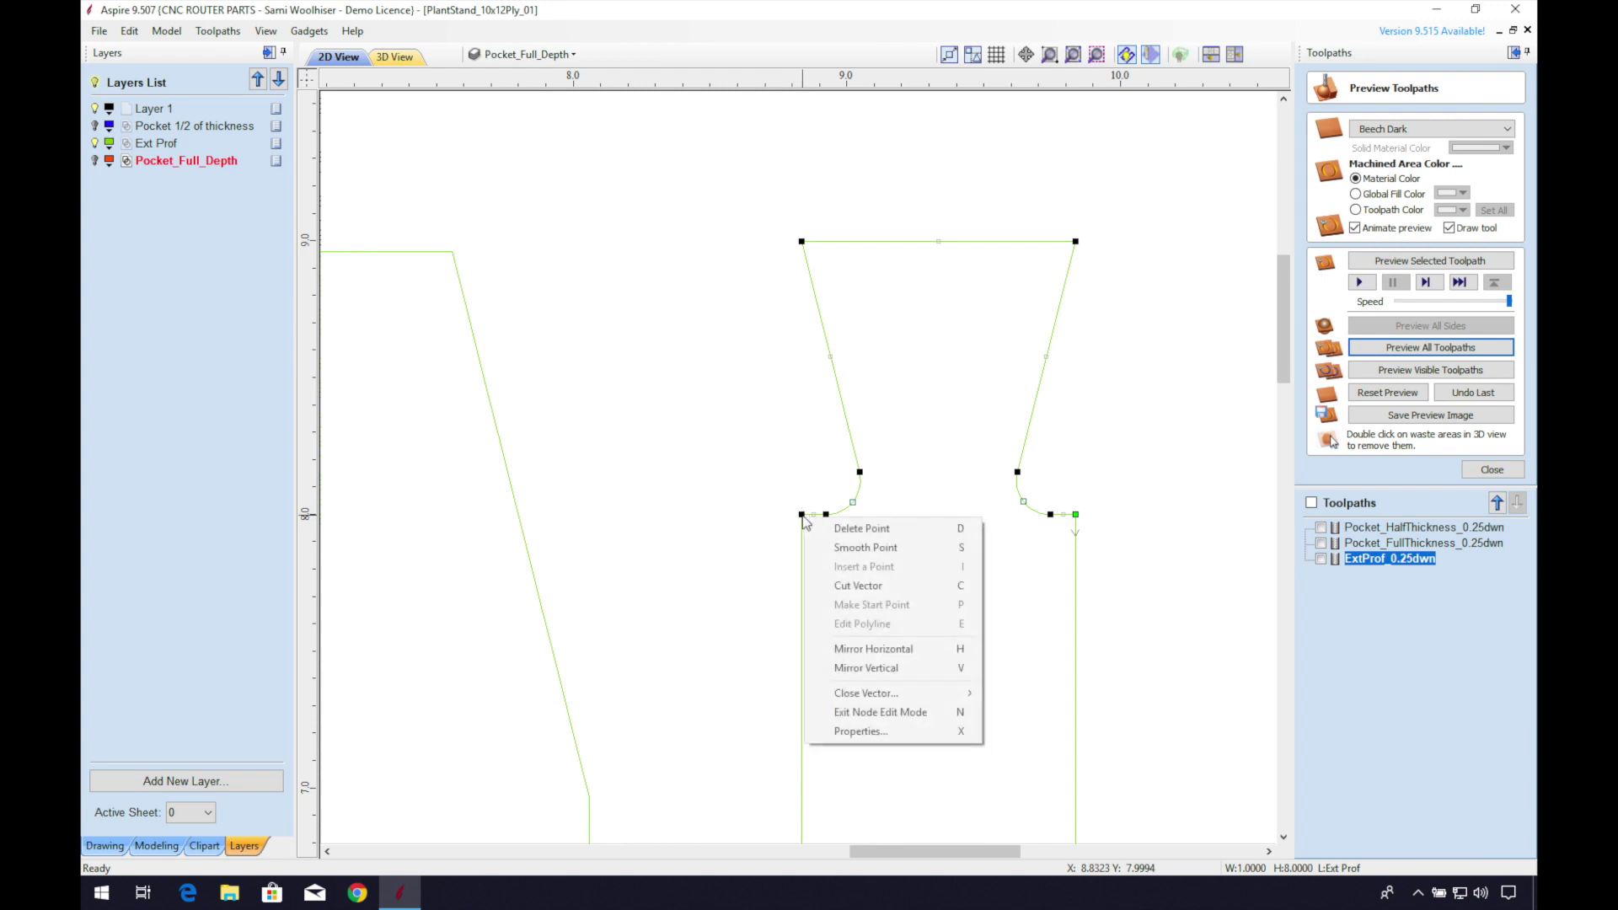
click(877, 587)
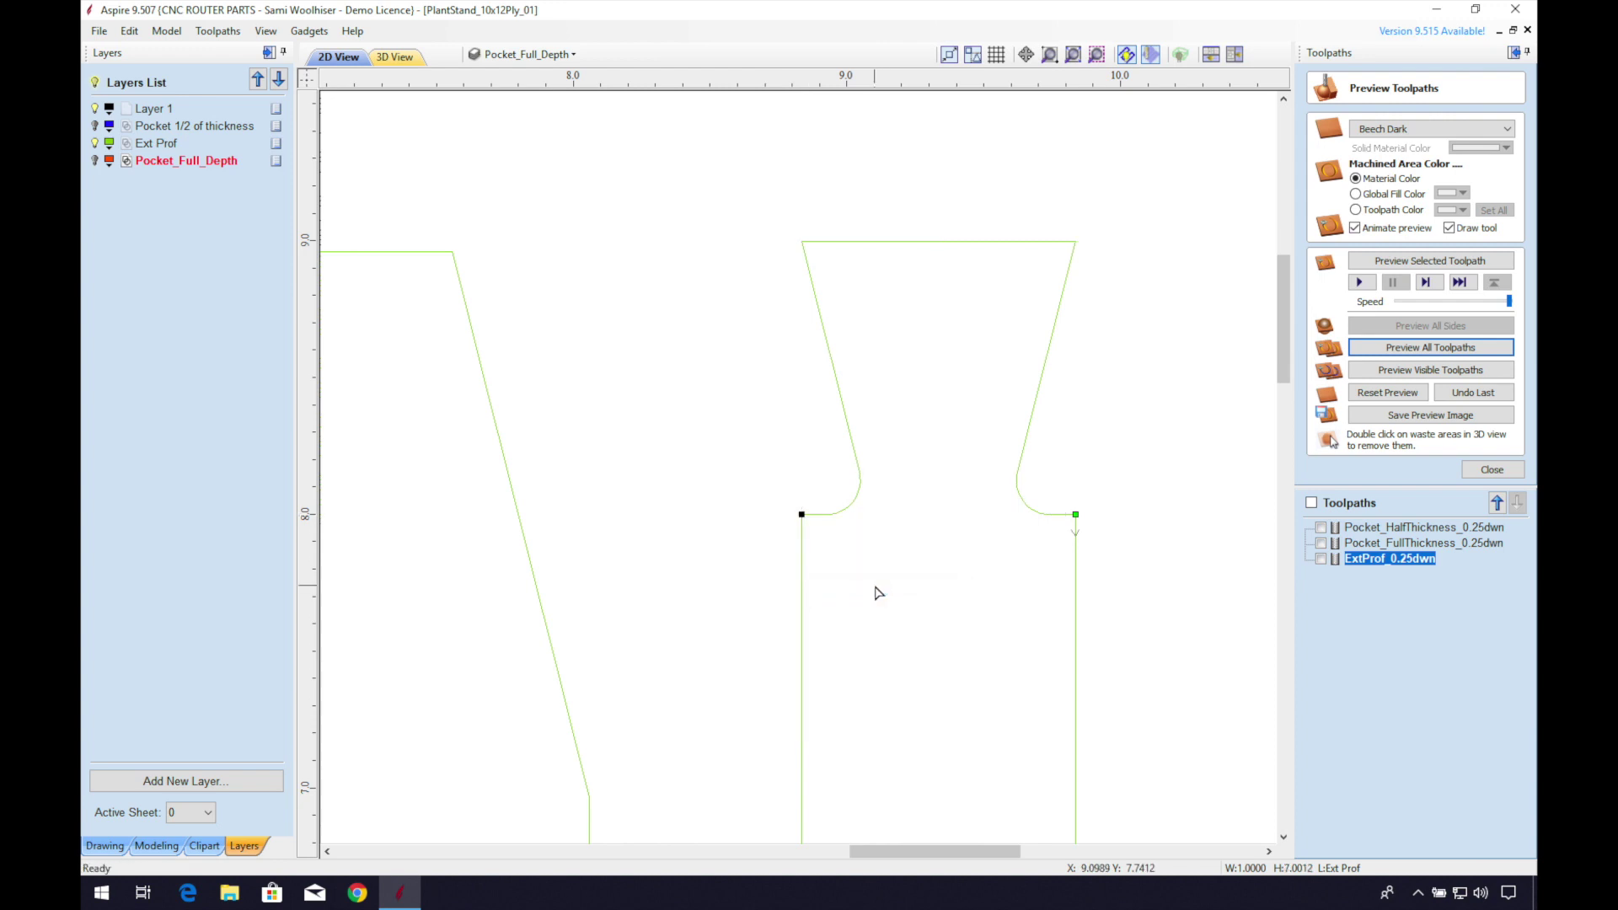
right_click(789, 538)
click(828, 241)
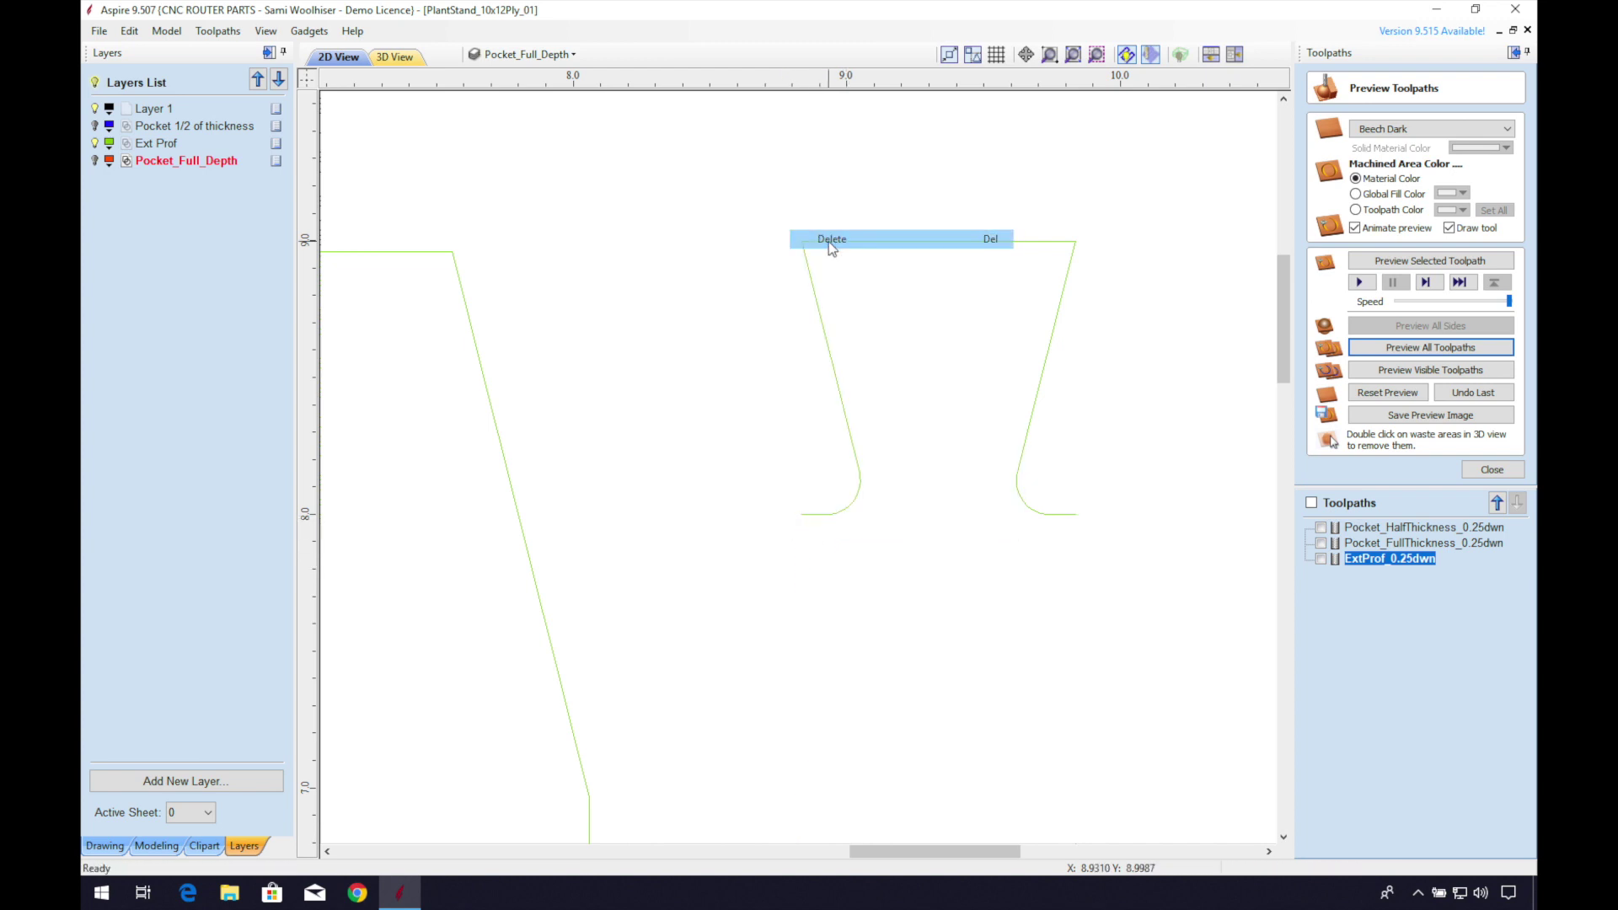
Select the remaining open outline and start a new polyline from the drawing tools.
click(814, 516)
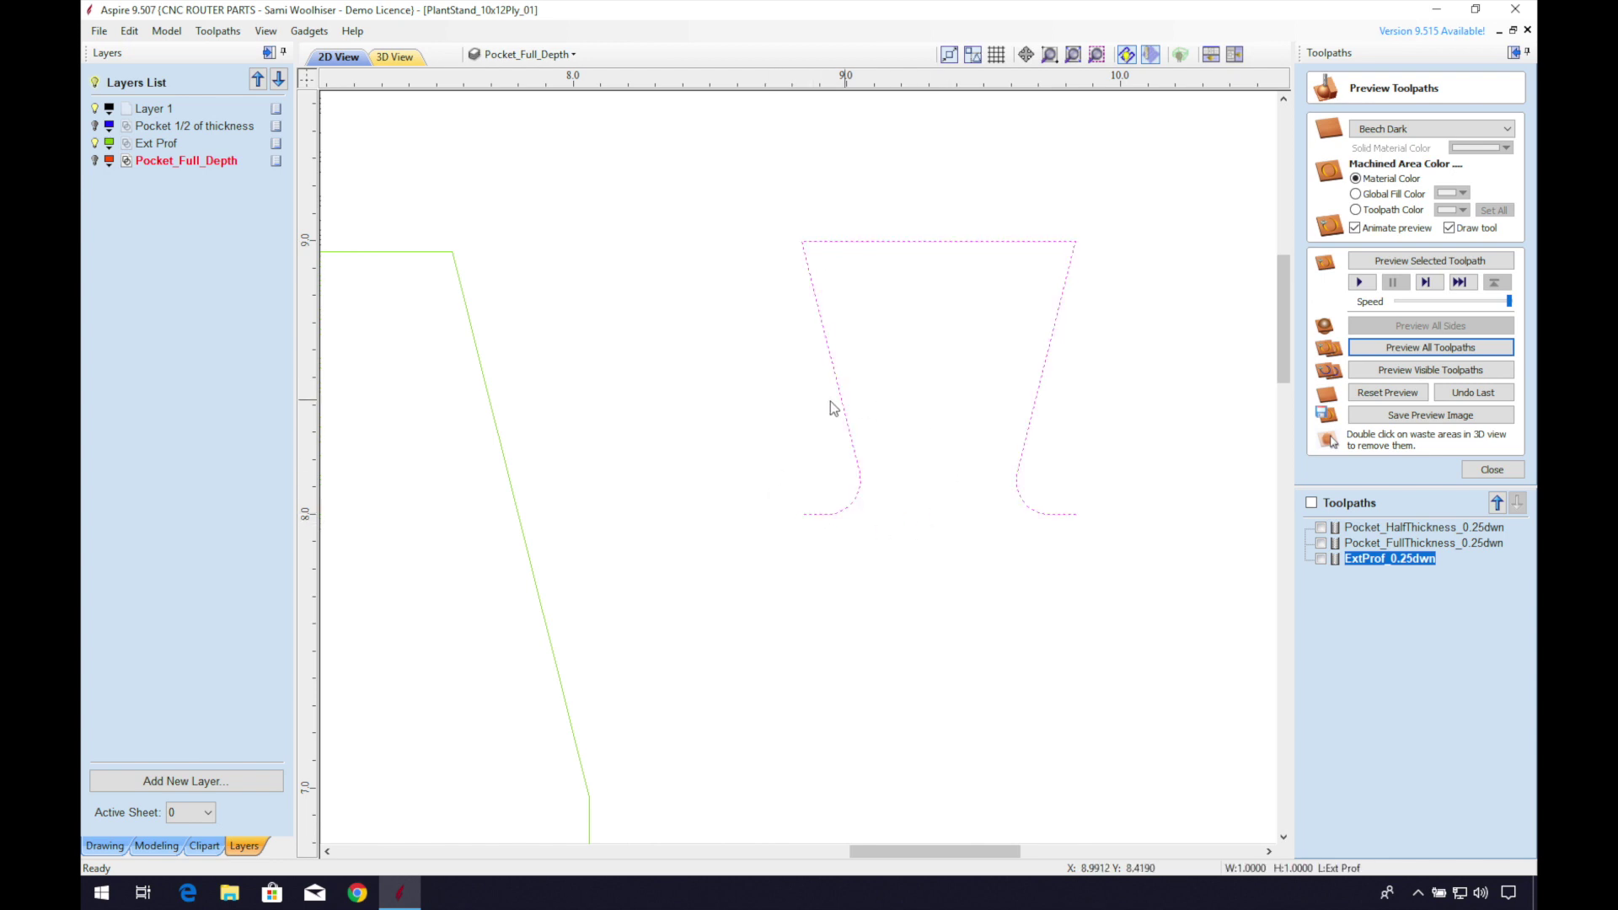
click(104, 845)
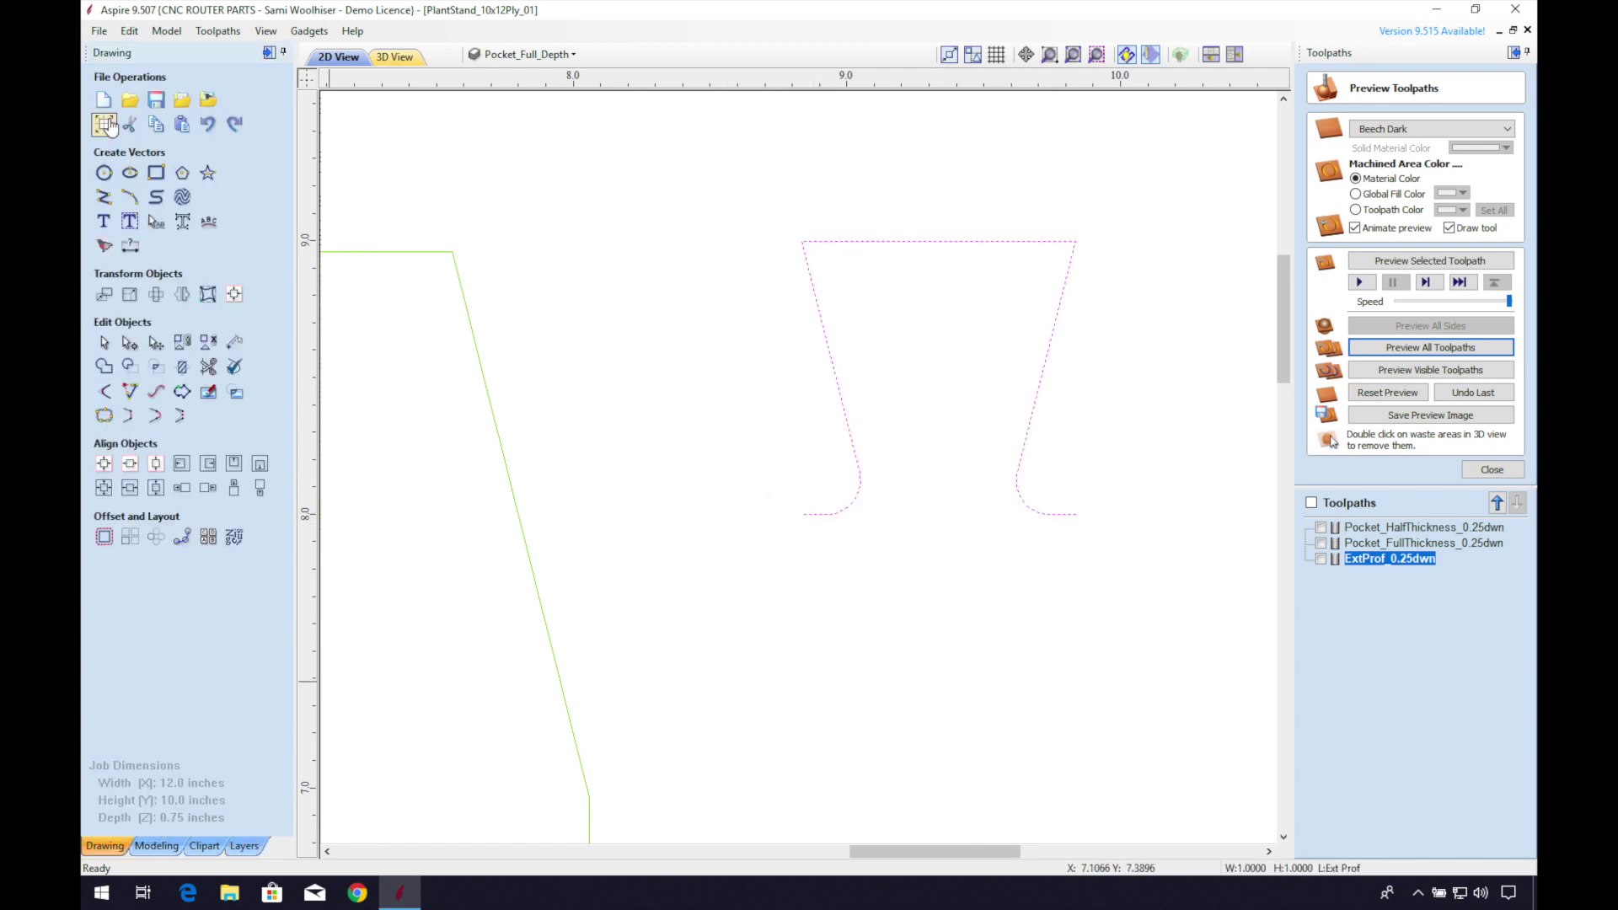
click(104, 197)
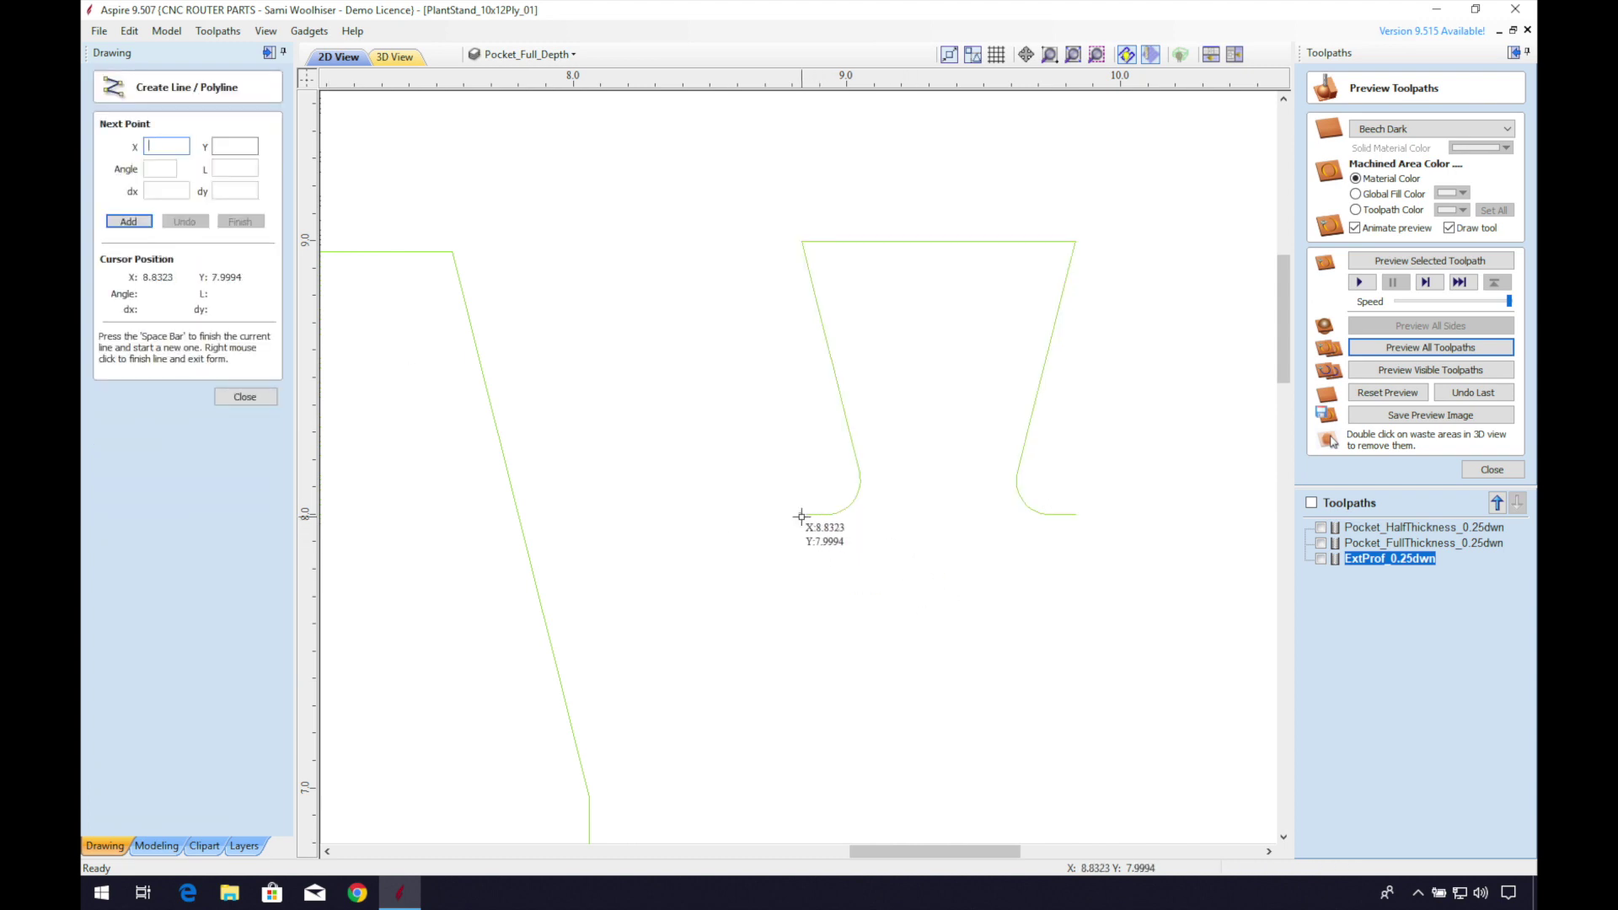
Draw a polyline down, across and up beneath the open outline, adjusting its bottom-right corner.
click(801, 514)
click(802, 580)
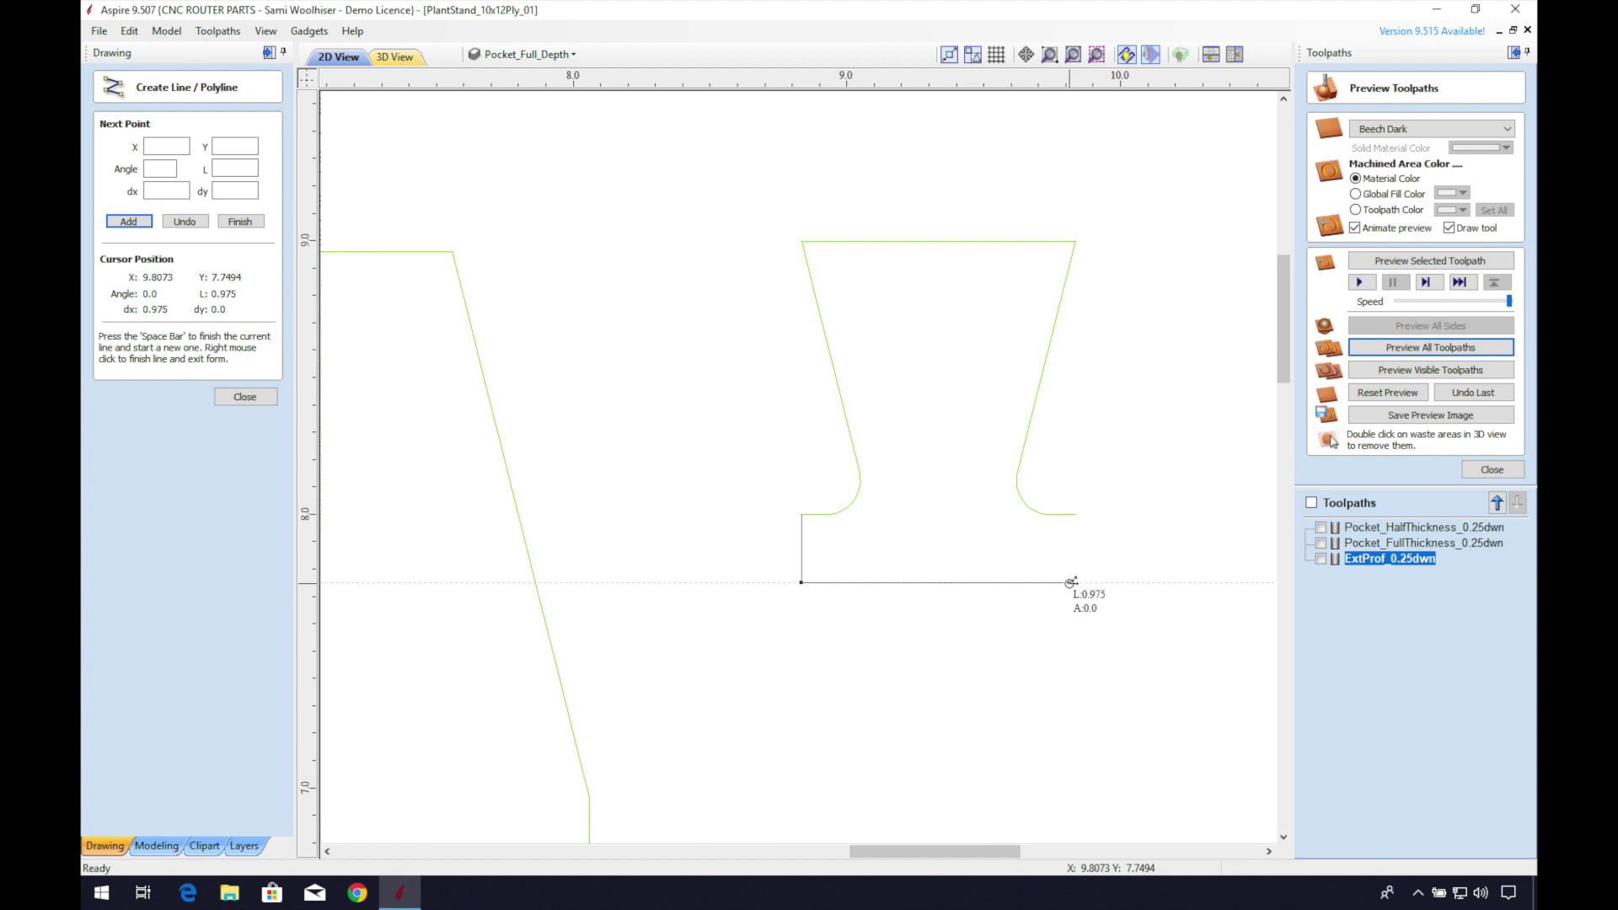
click(1070, 582)
click(1075, 514)
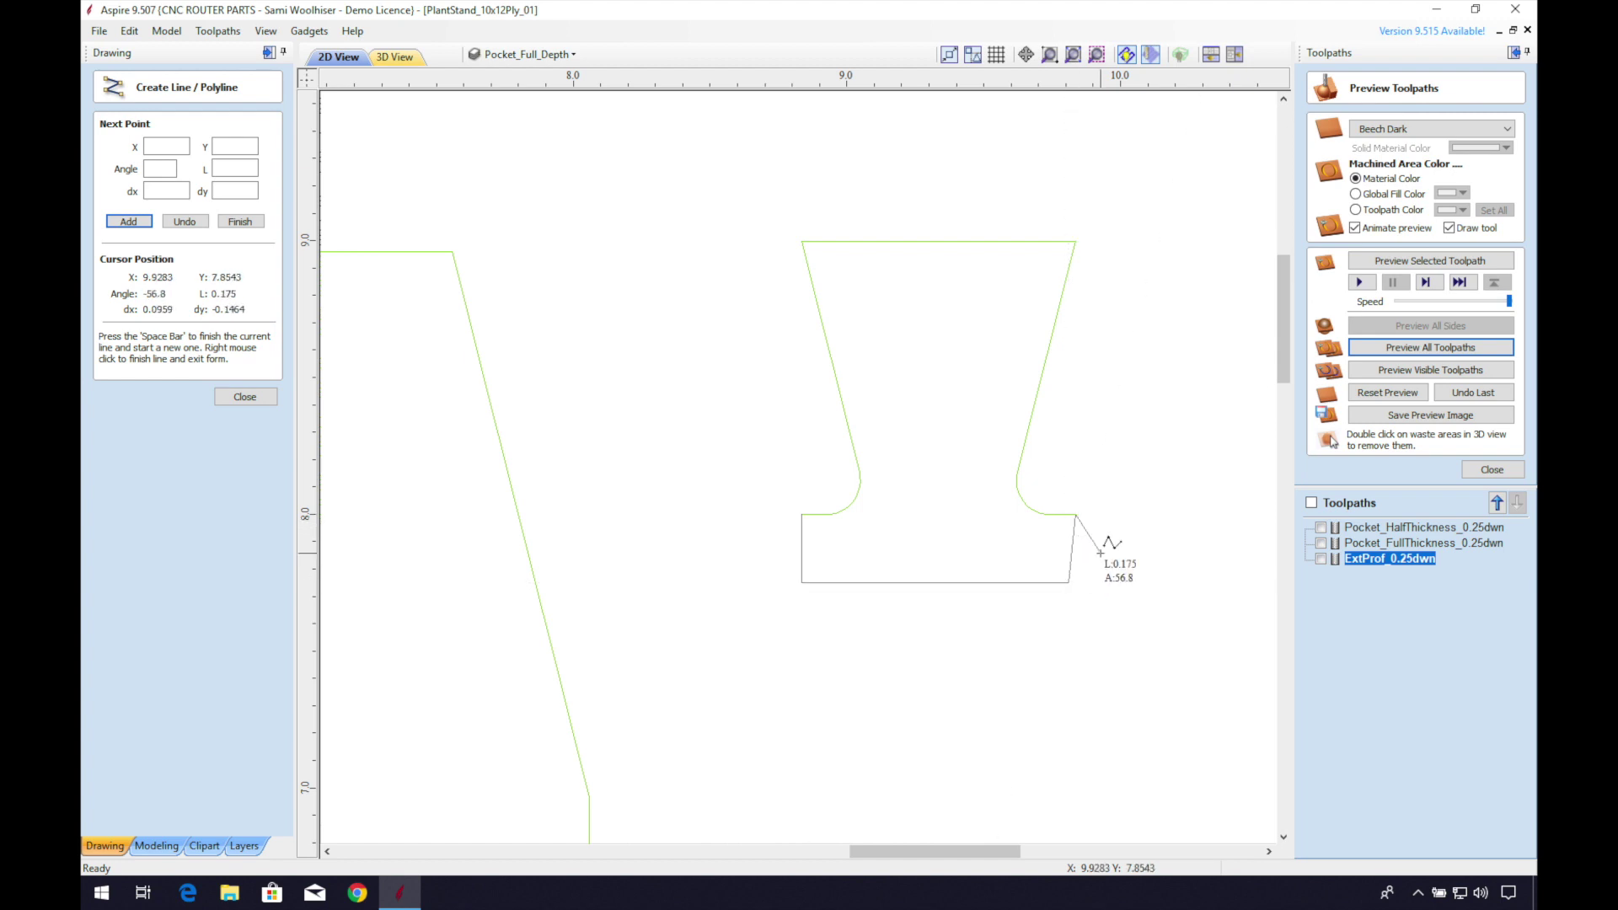
right_click(1072, 582)
key(n)
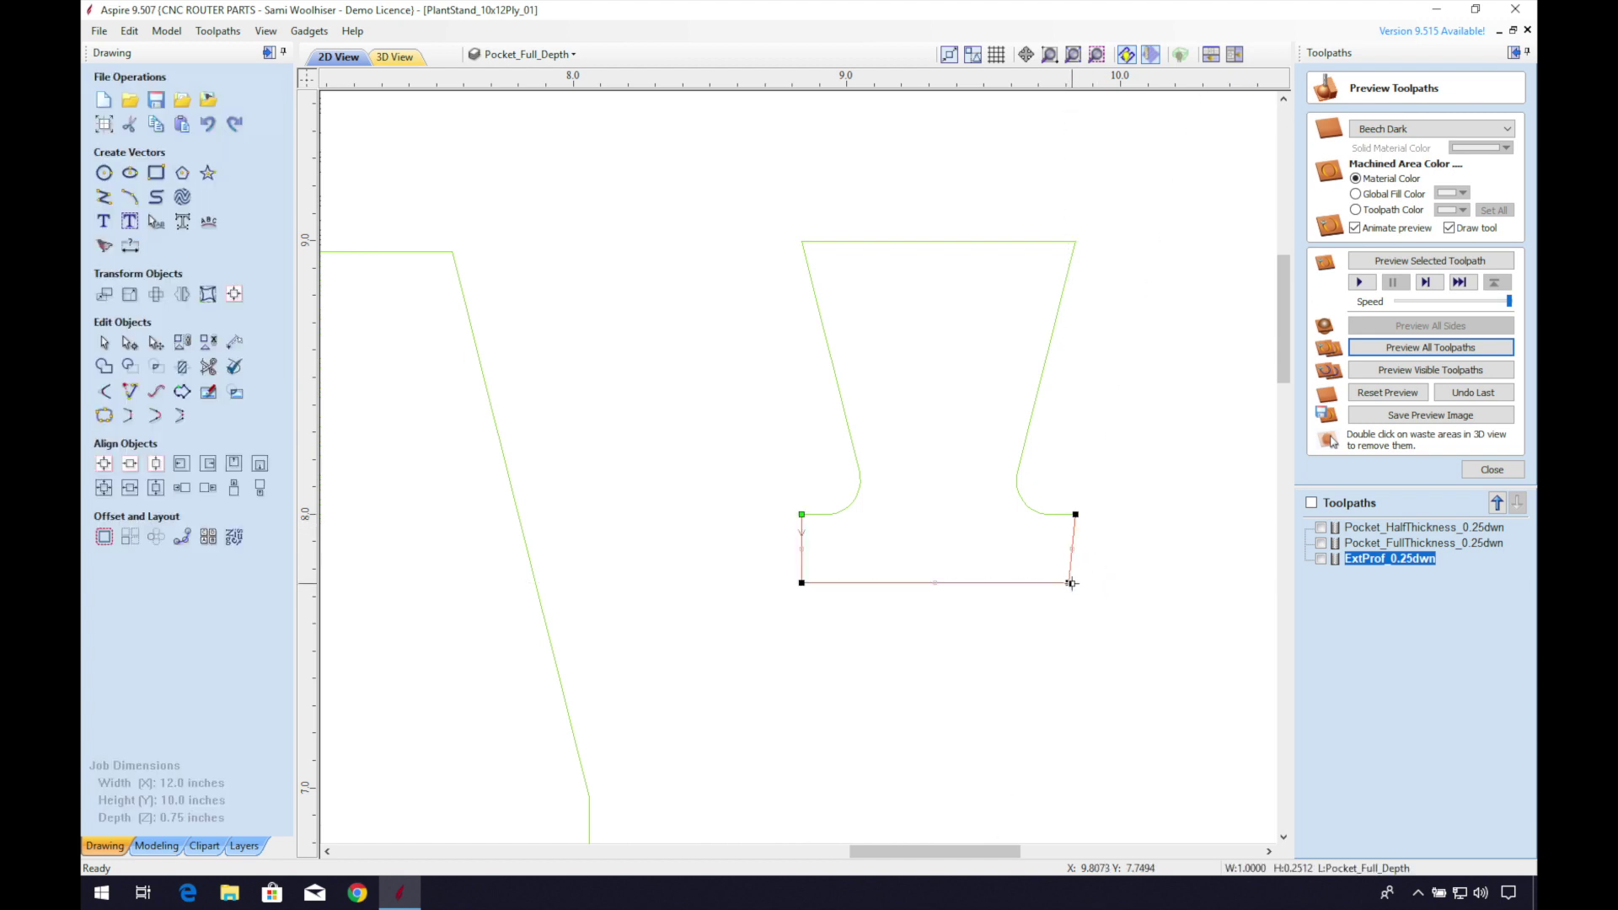
drag(1070, 582, 1075, 583)
Join the open outline and new polyline into one closed vector.
click(830, 514)
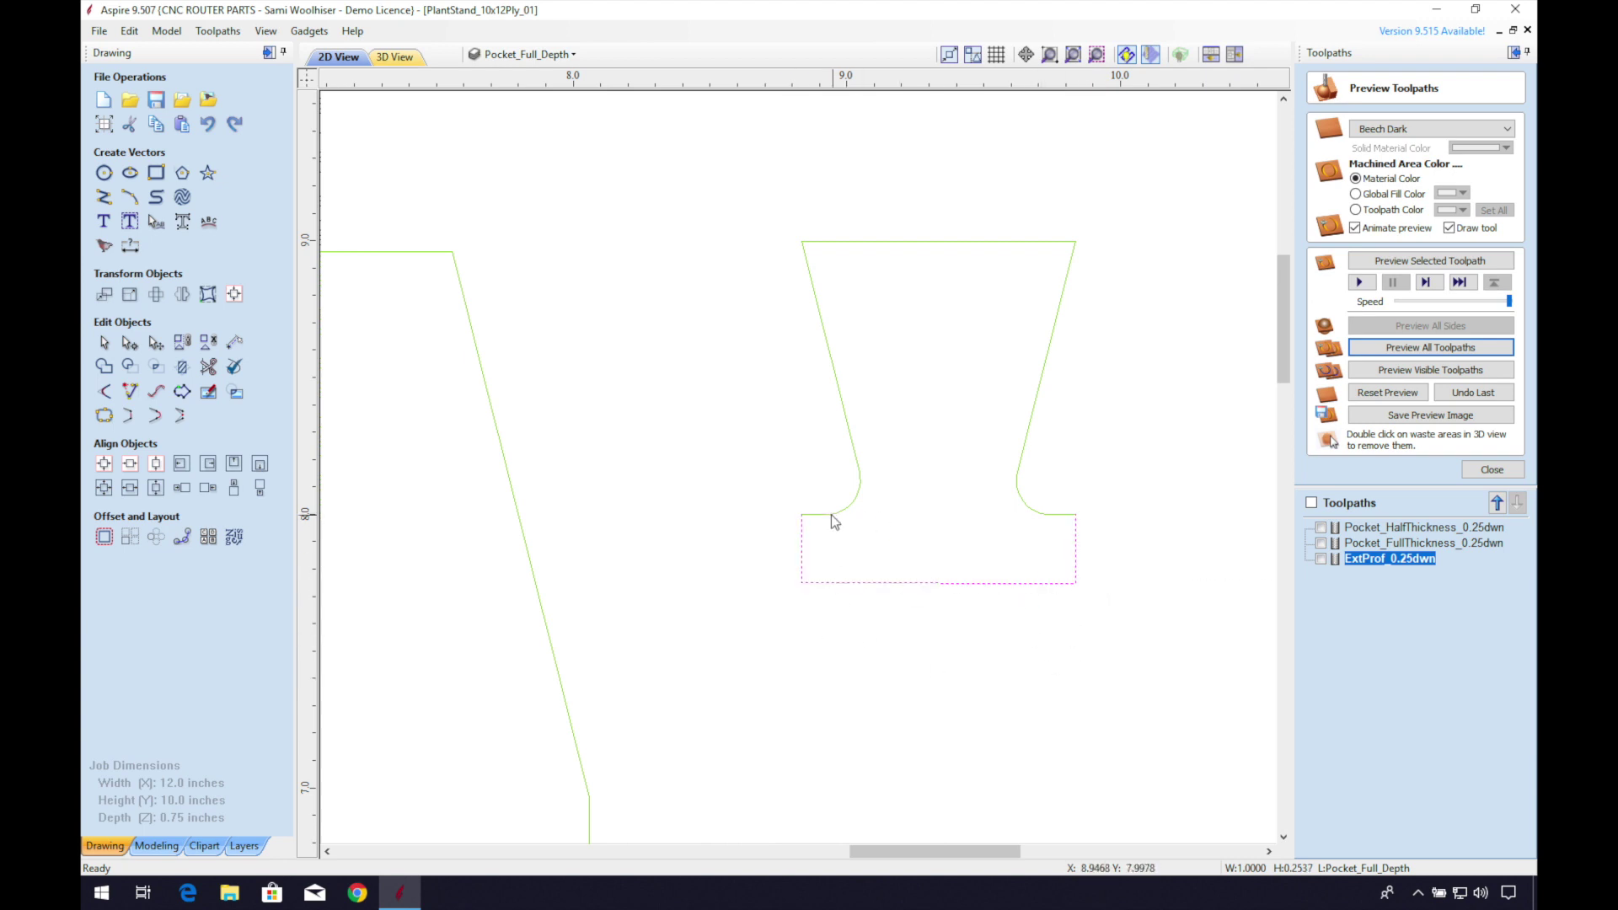
click(104, 415)
click(130, 309)
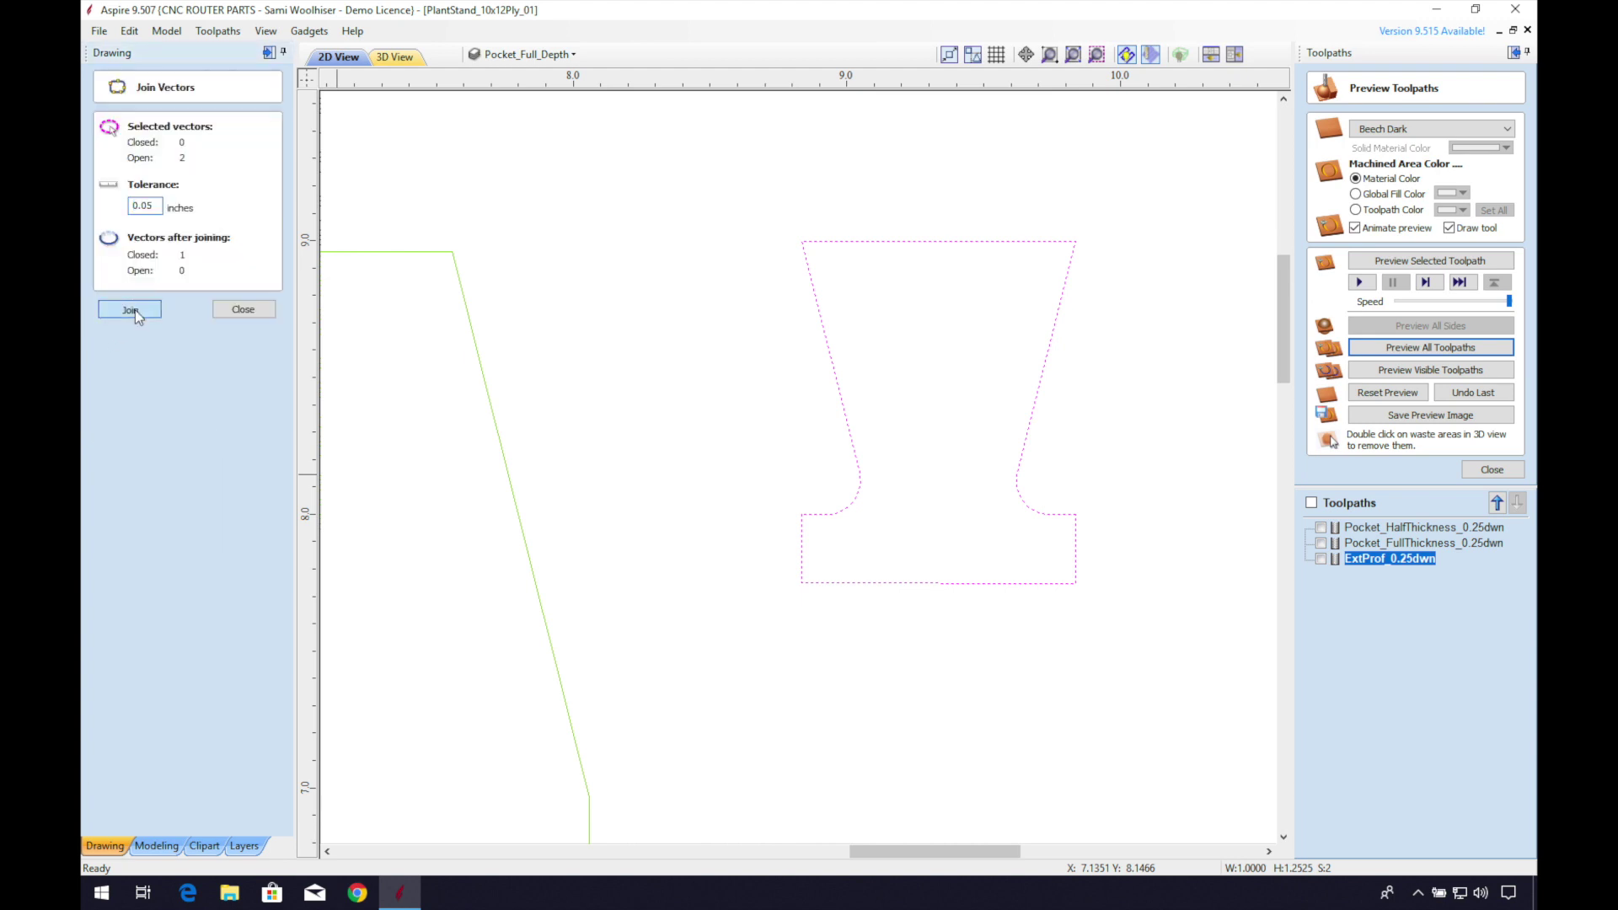
click(245, 310)
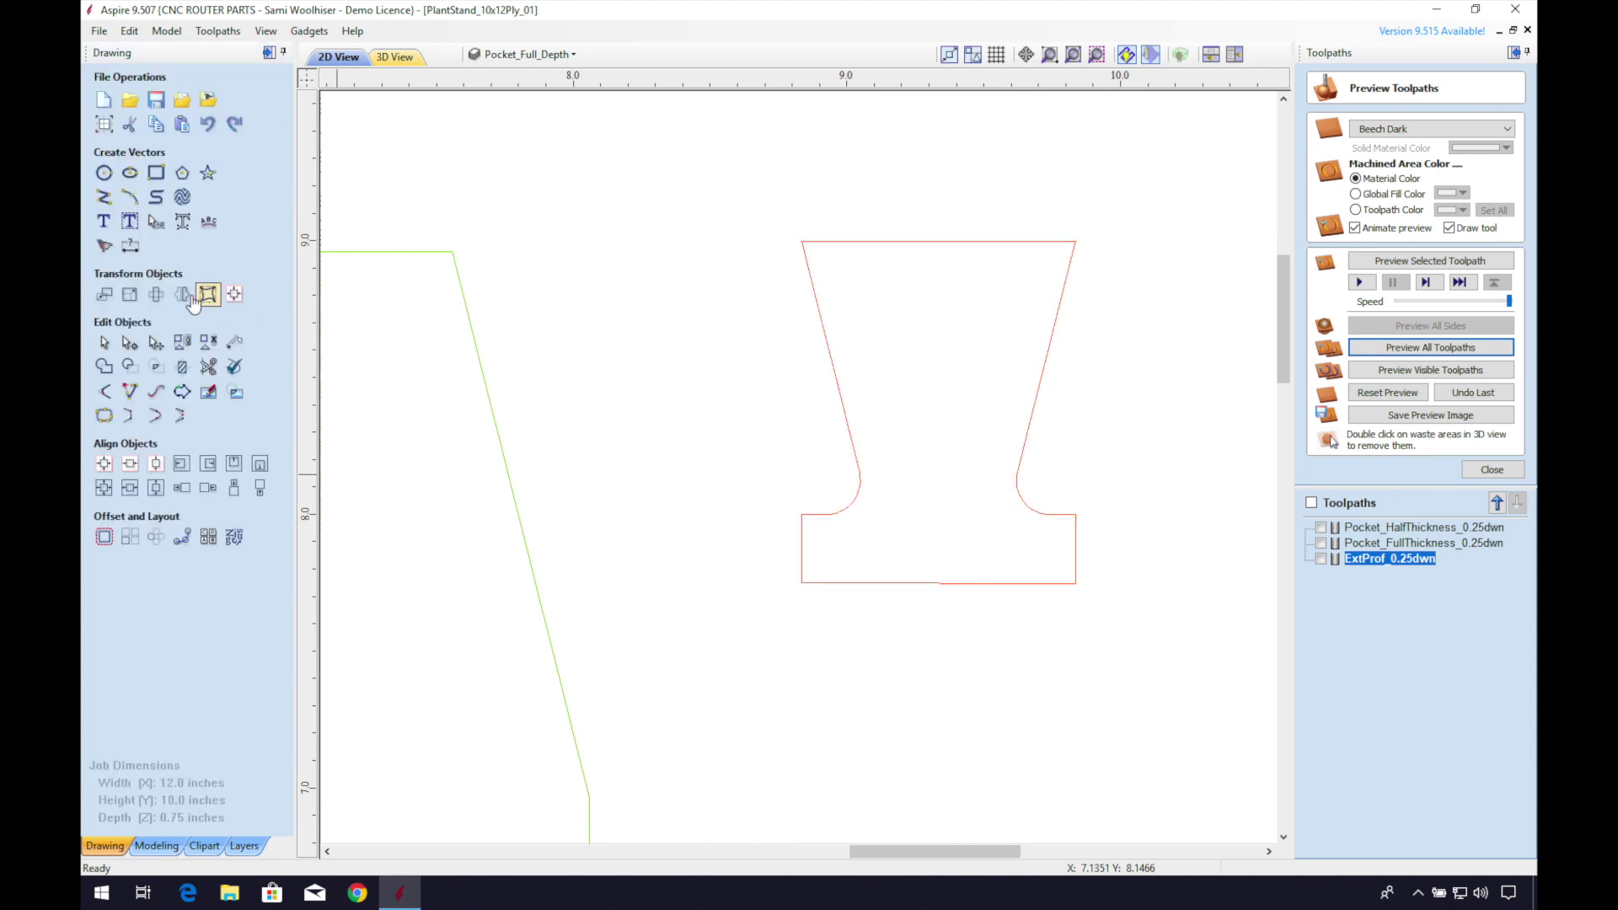
Recalculate the Pocket_HalfThickness_0.25dwn toolpath and return to the 2D view.
click(1485, 473)
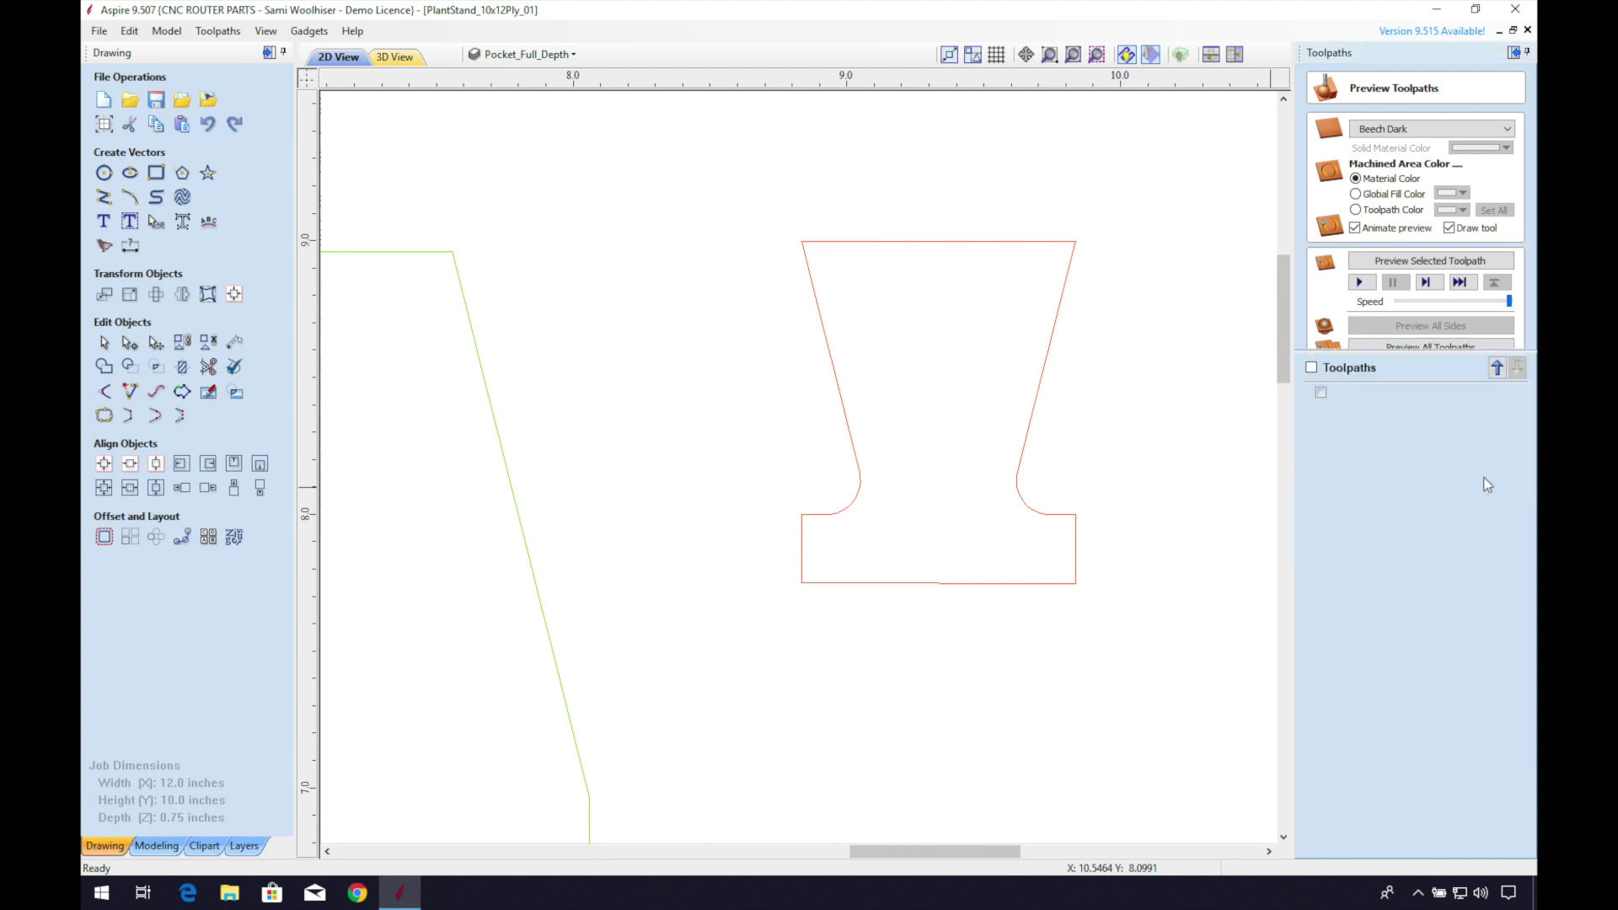
double_click(1384, 393)
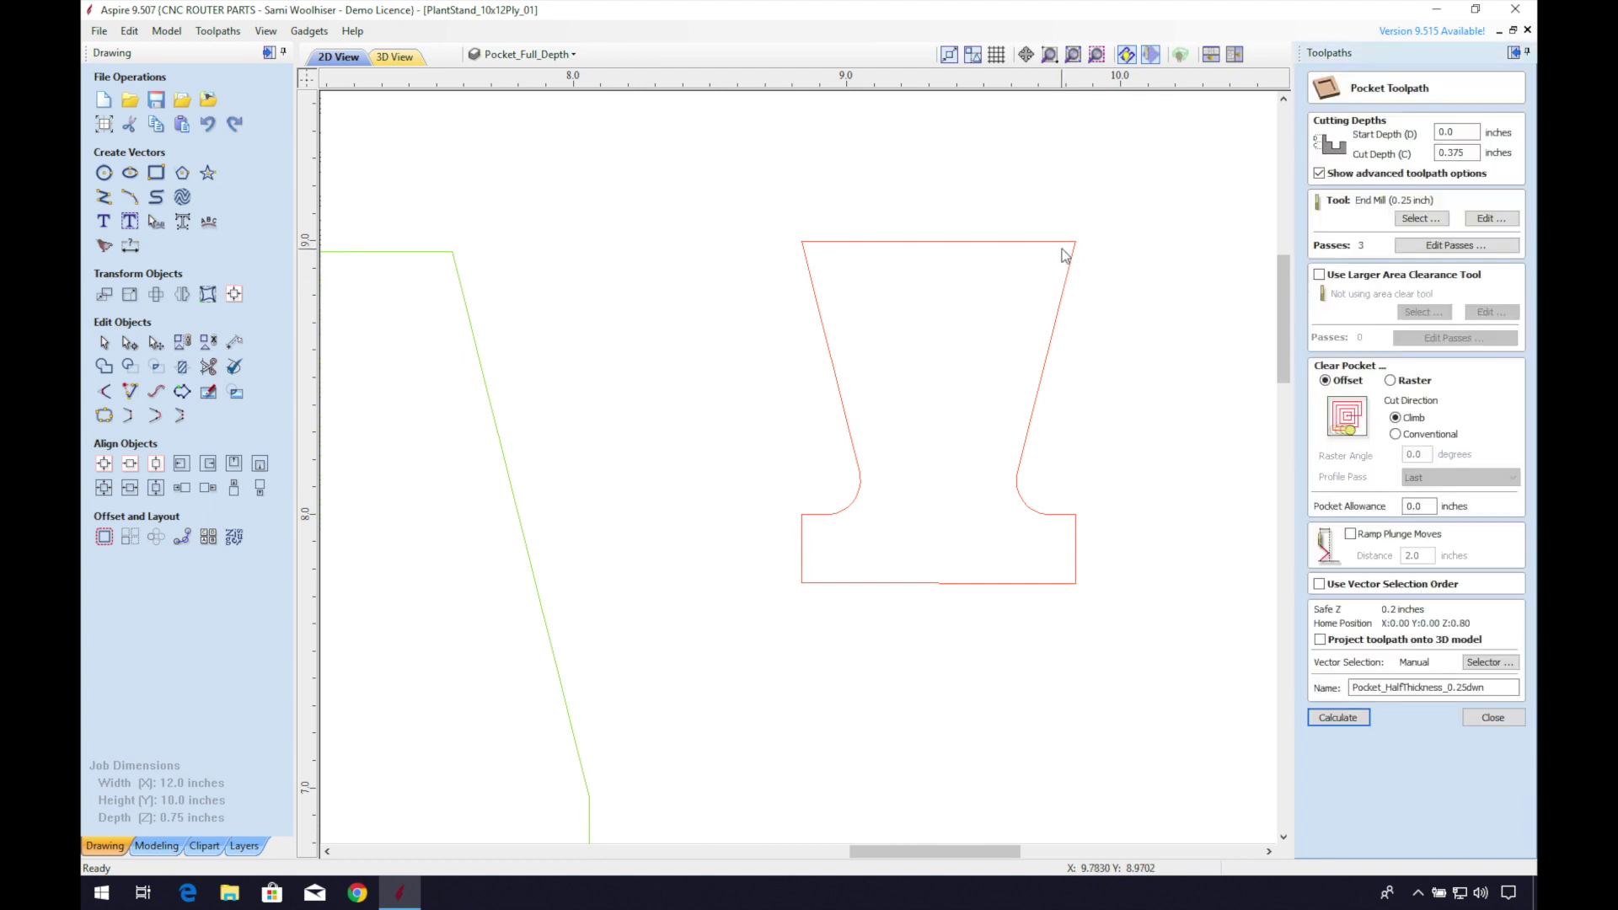
click(1351, 723)
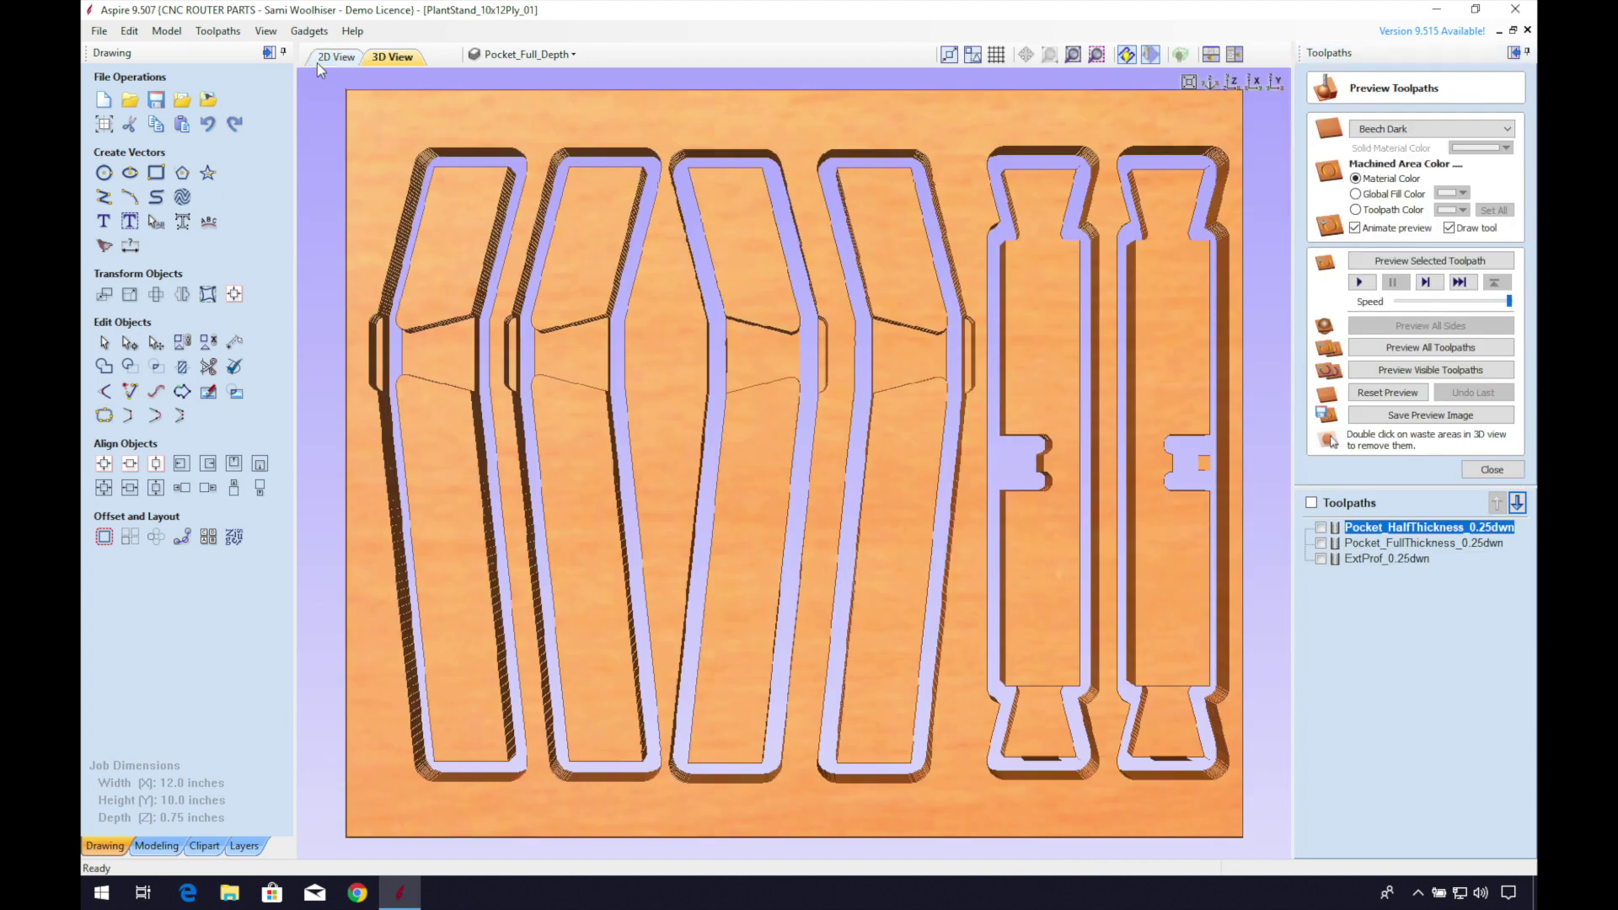
click(318, 60)
click(1320, 527)
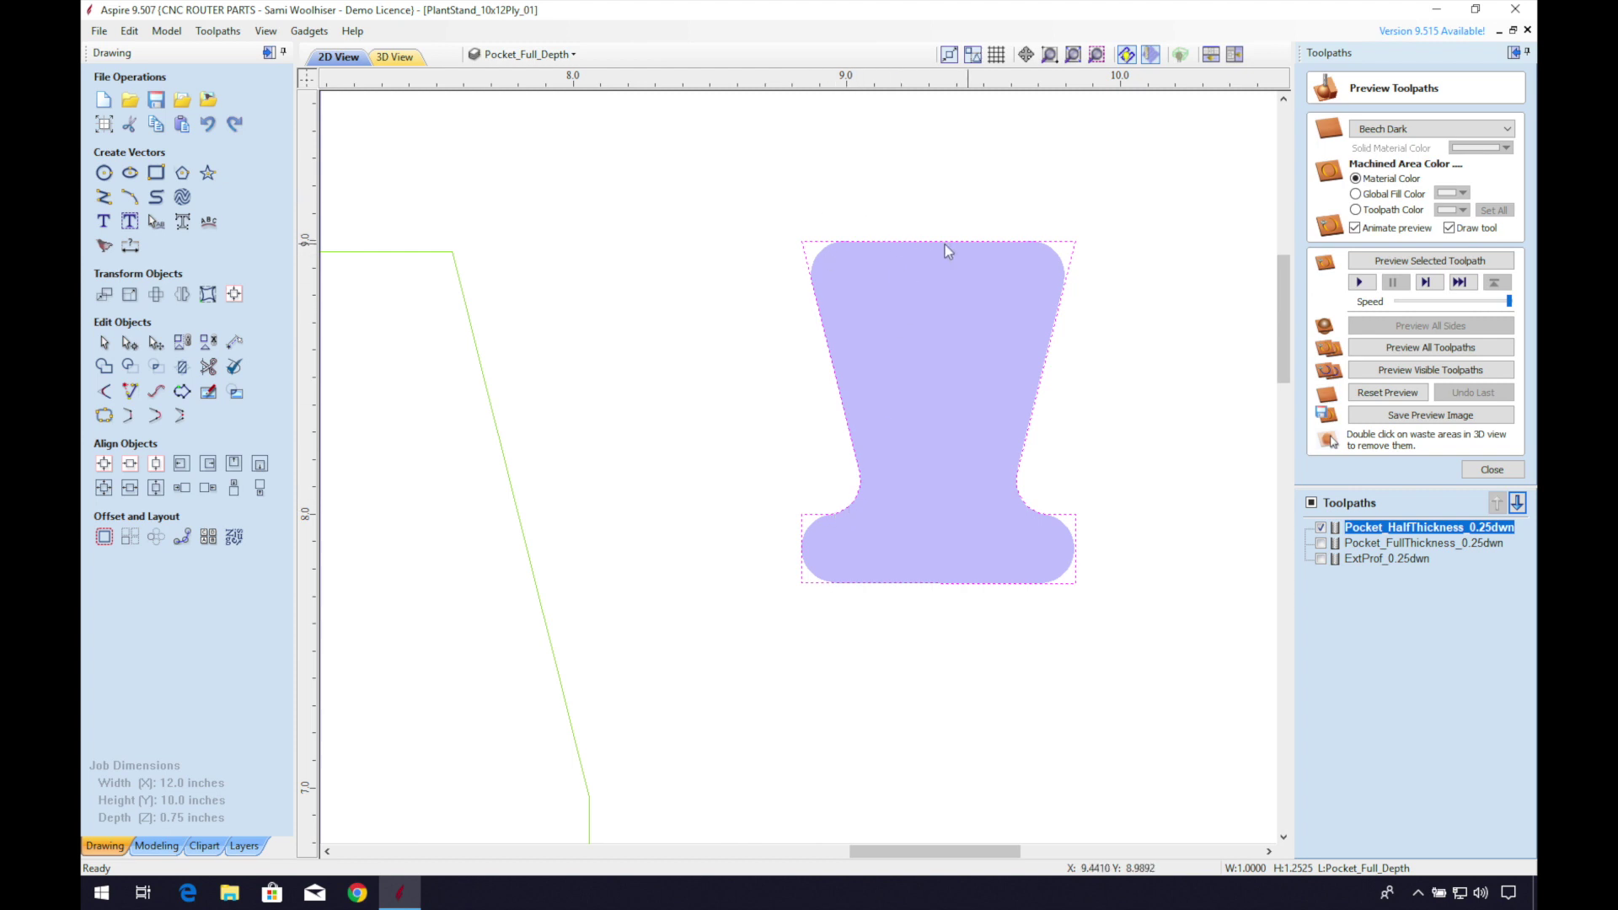
Add 0.125-inch T-bone fillets to the dovetail pocket's top-left and top-right corners.
click(102, 393)
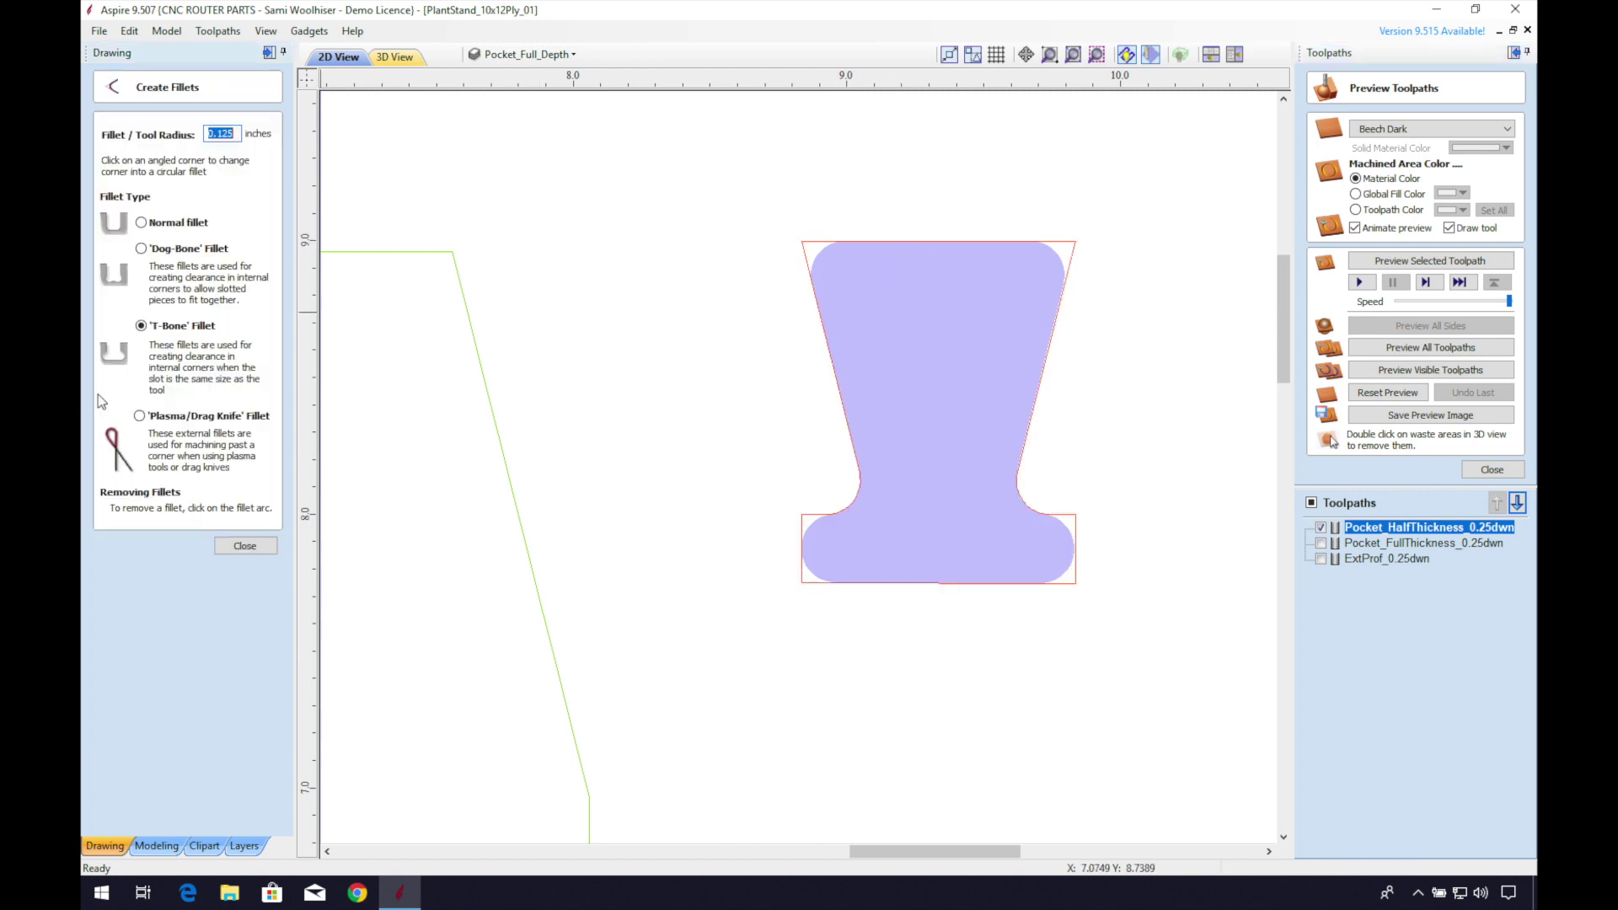
click(837, 234)
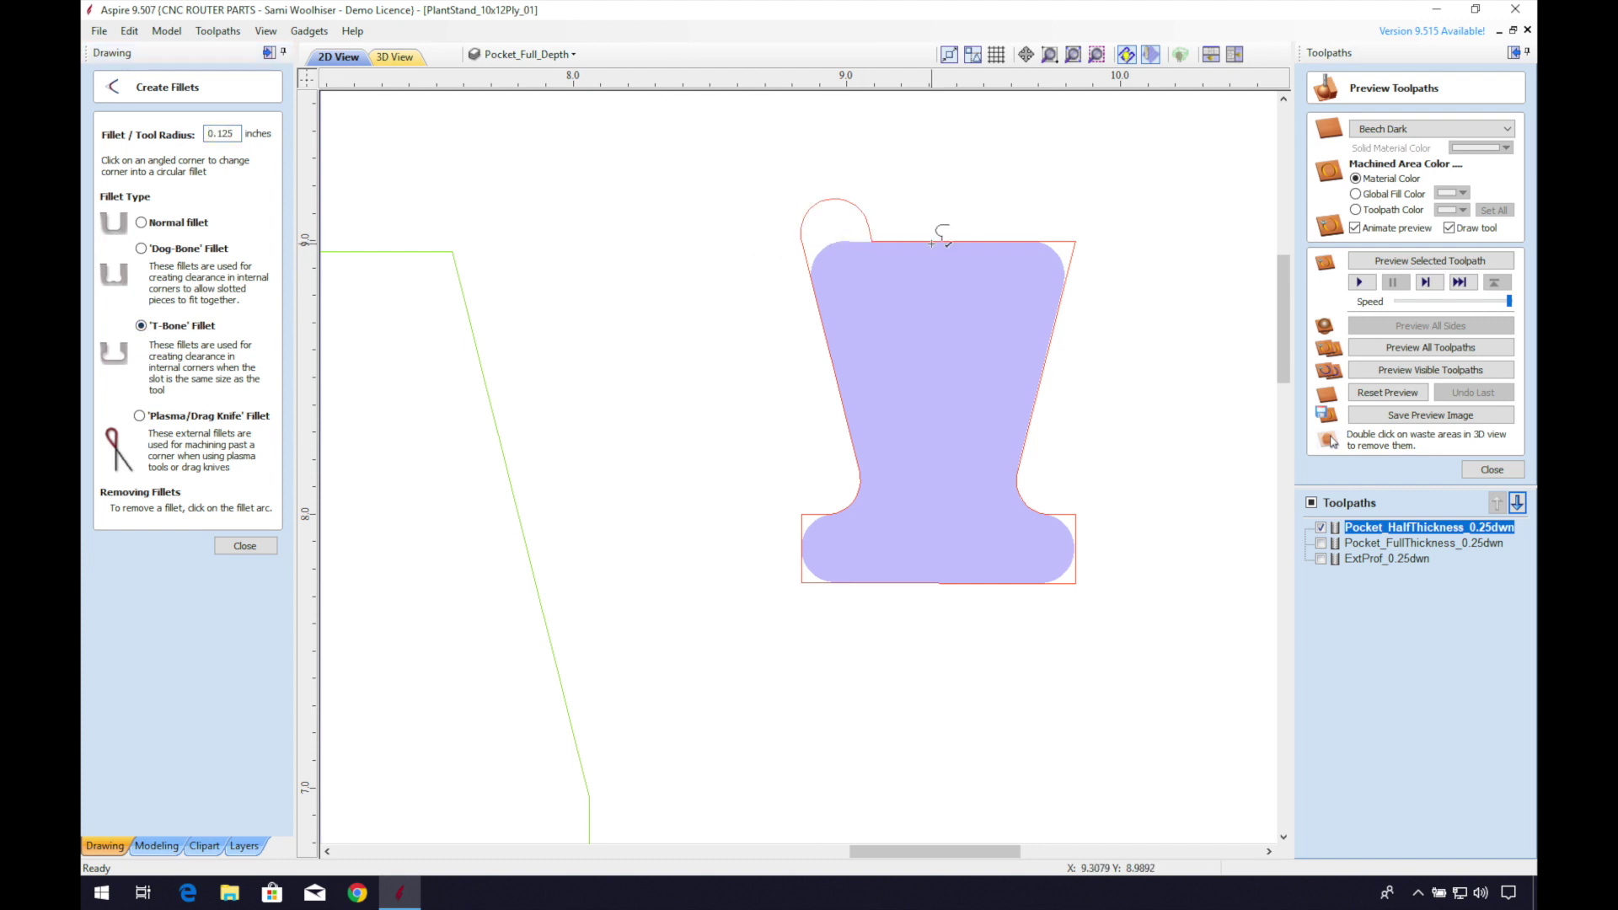
click(1064, 238)
click(244, 546)
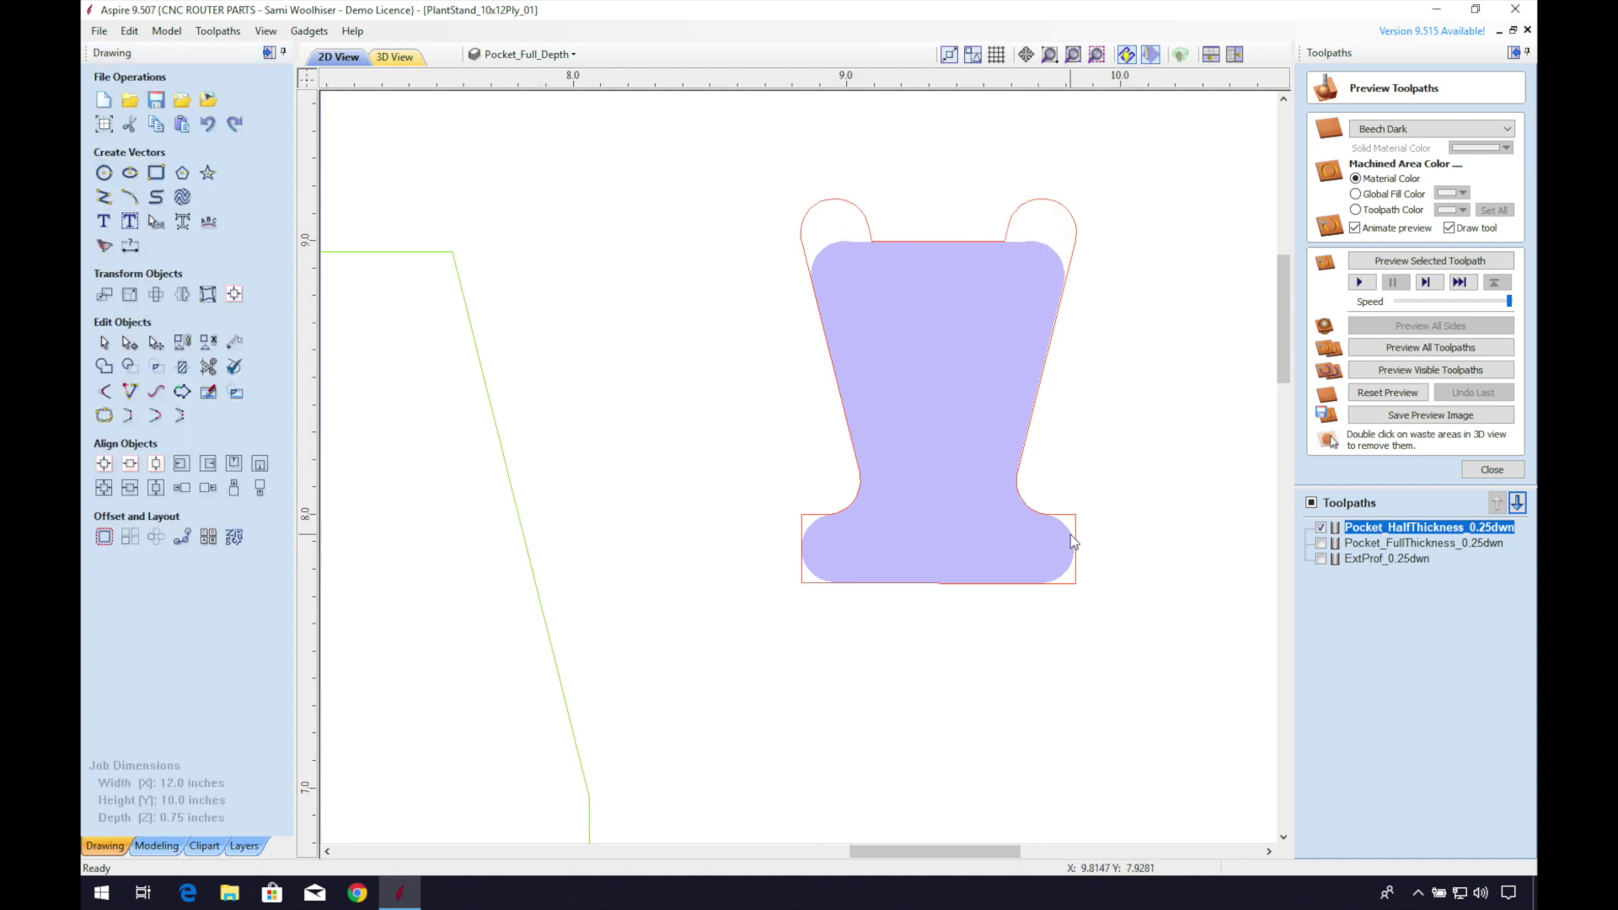
Recalculate all toolpaths and dismiss the completion message.
click(1492, 470)
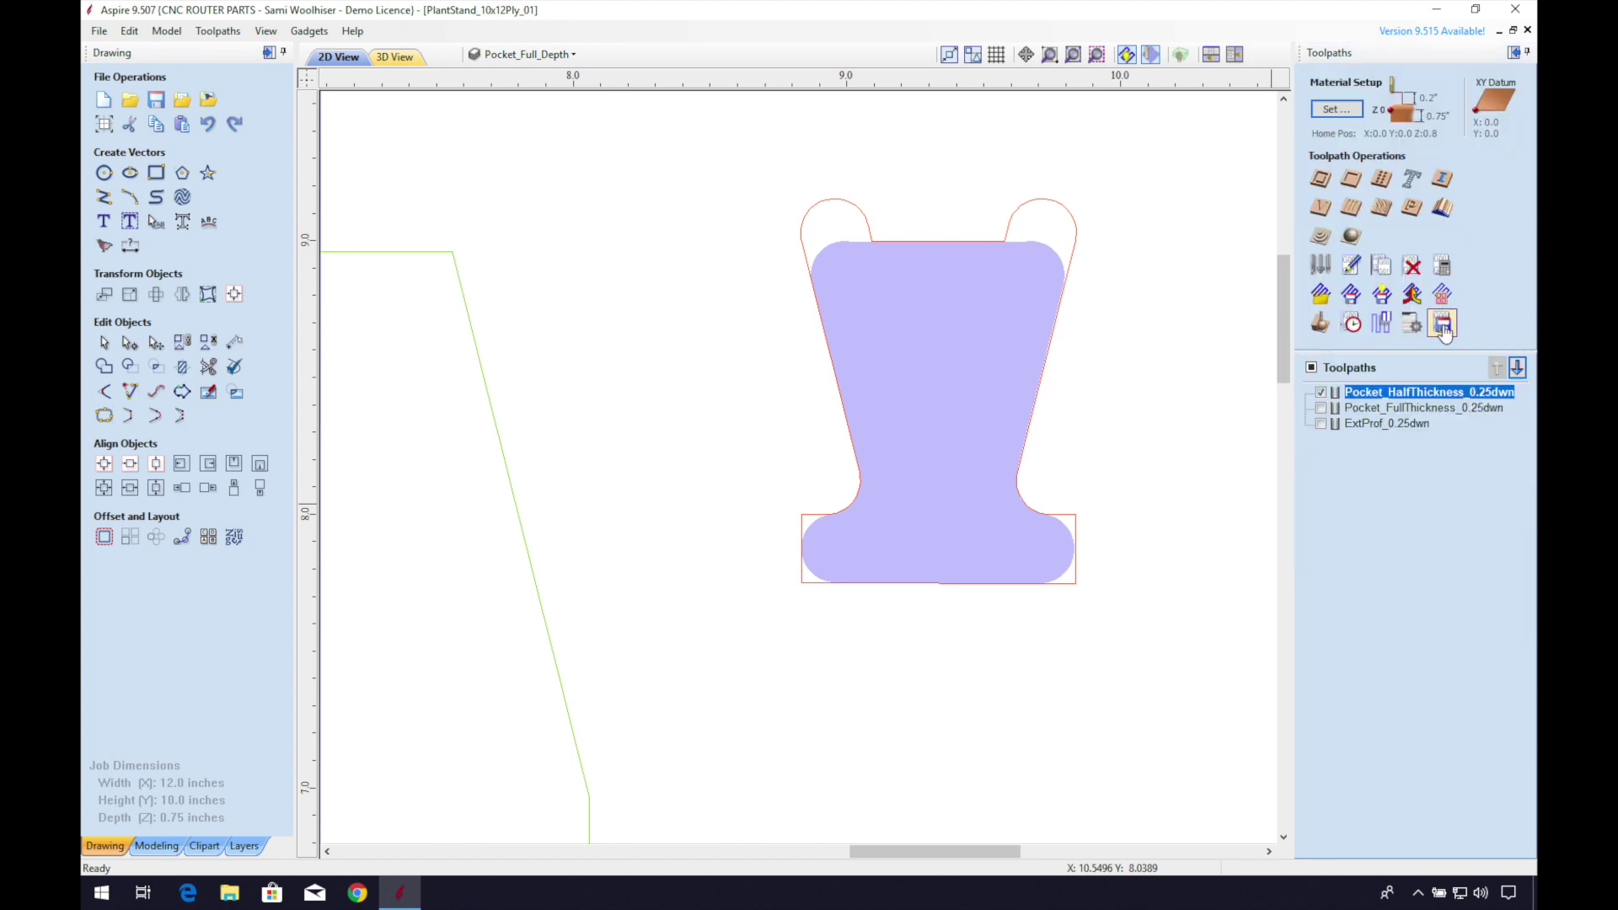
click(1442, 294)
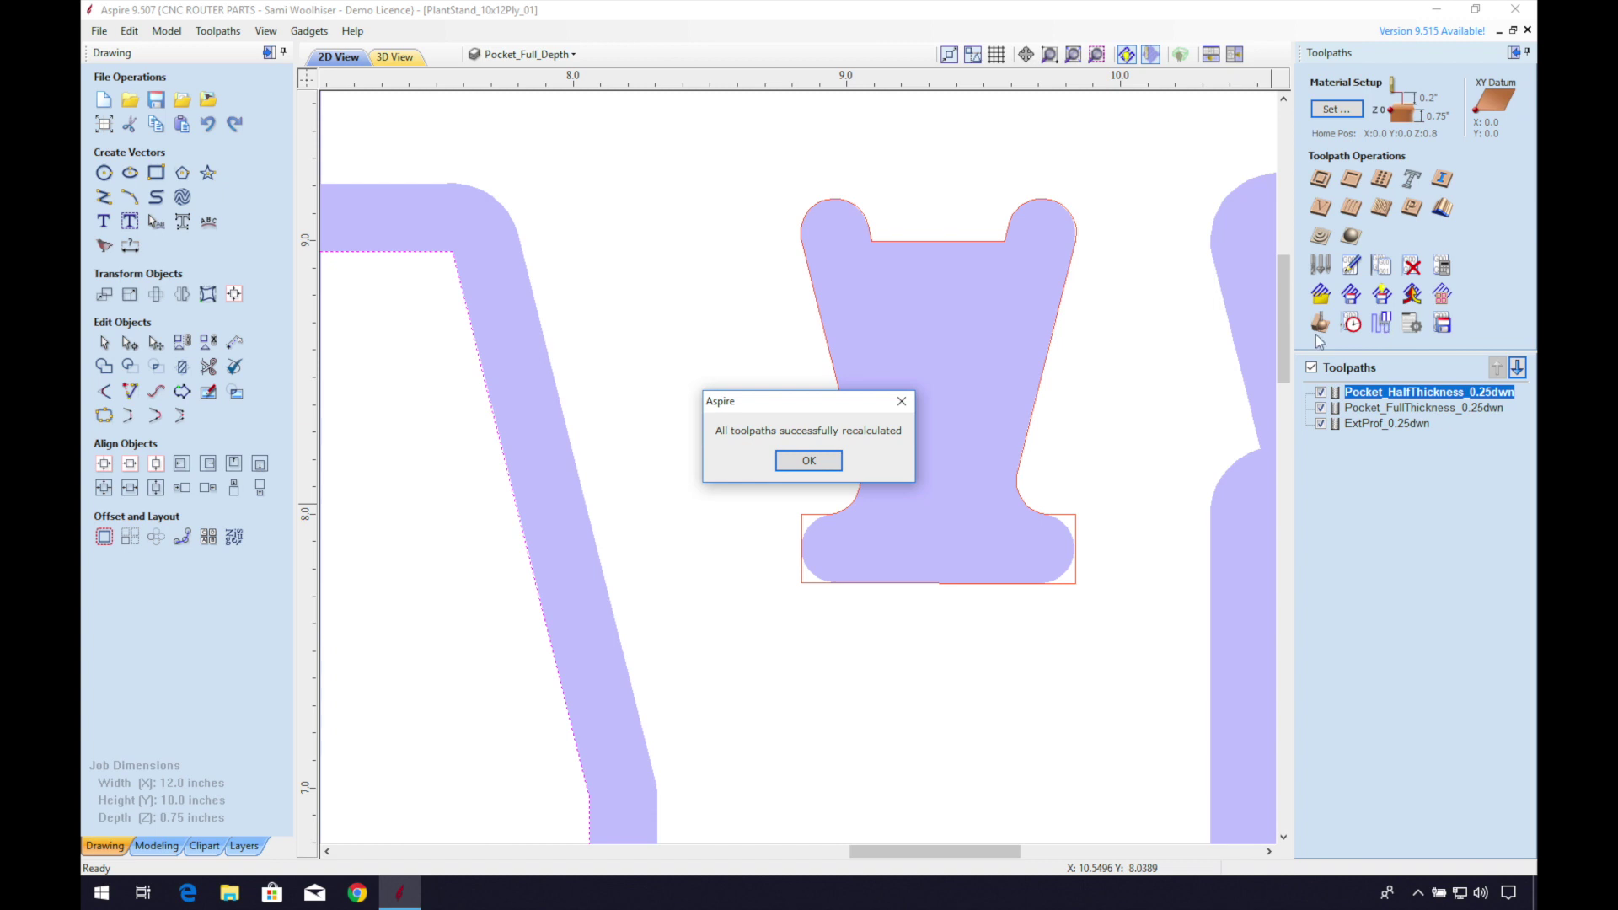
click(808, 460)
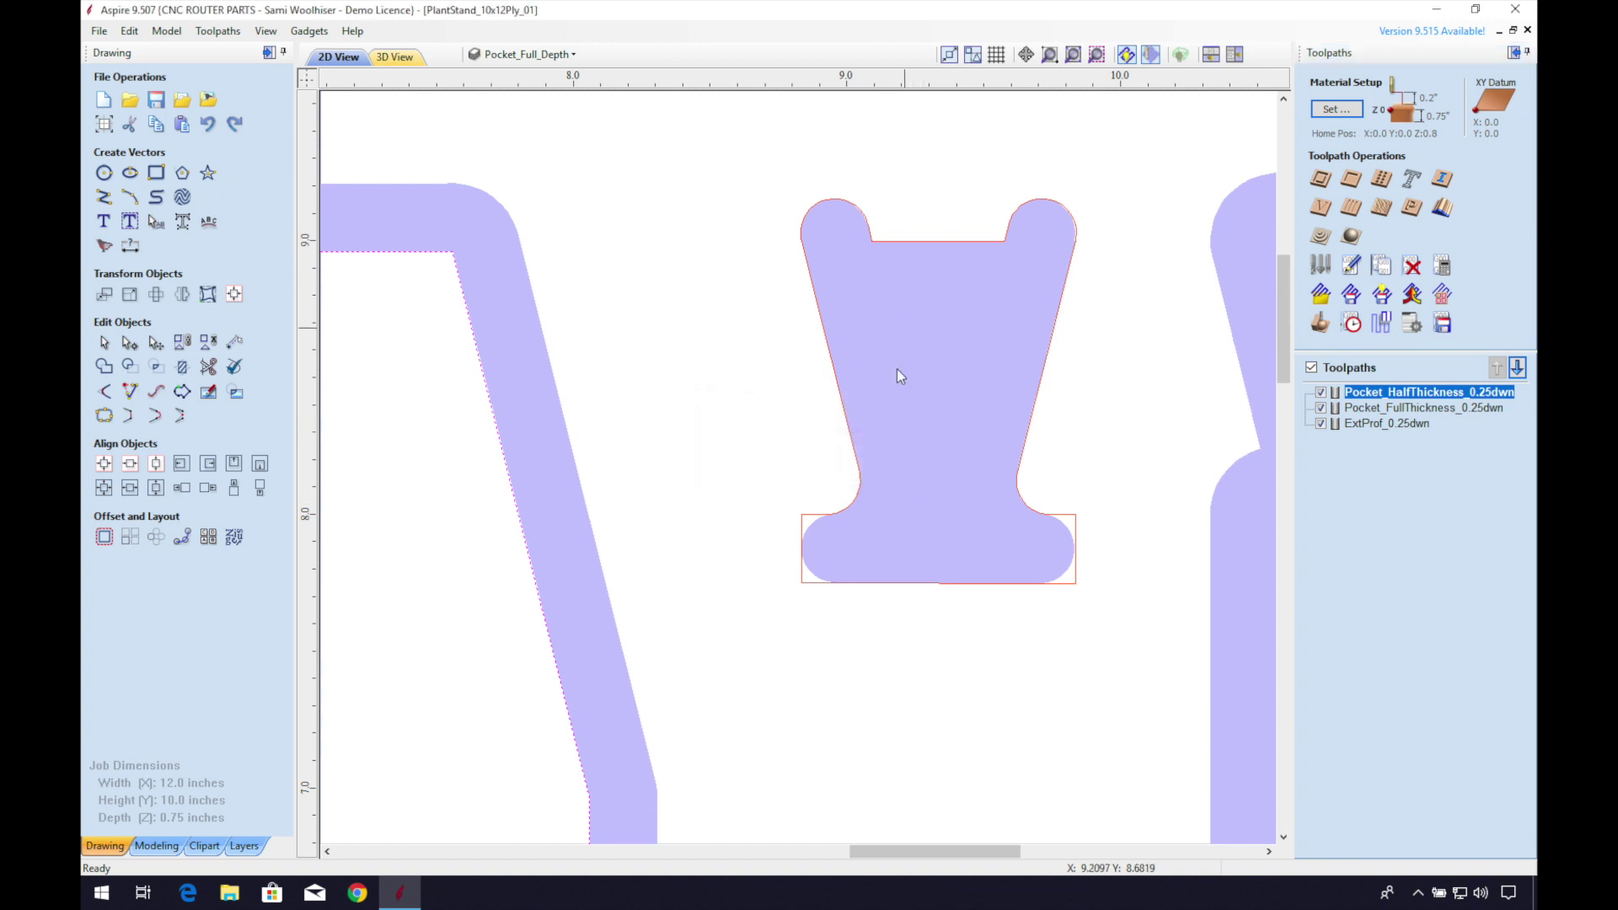
Zoom to the whole job and rotate the dovetail pocket shape 90°.
click(965, 325)
click(155, 293)
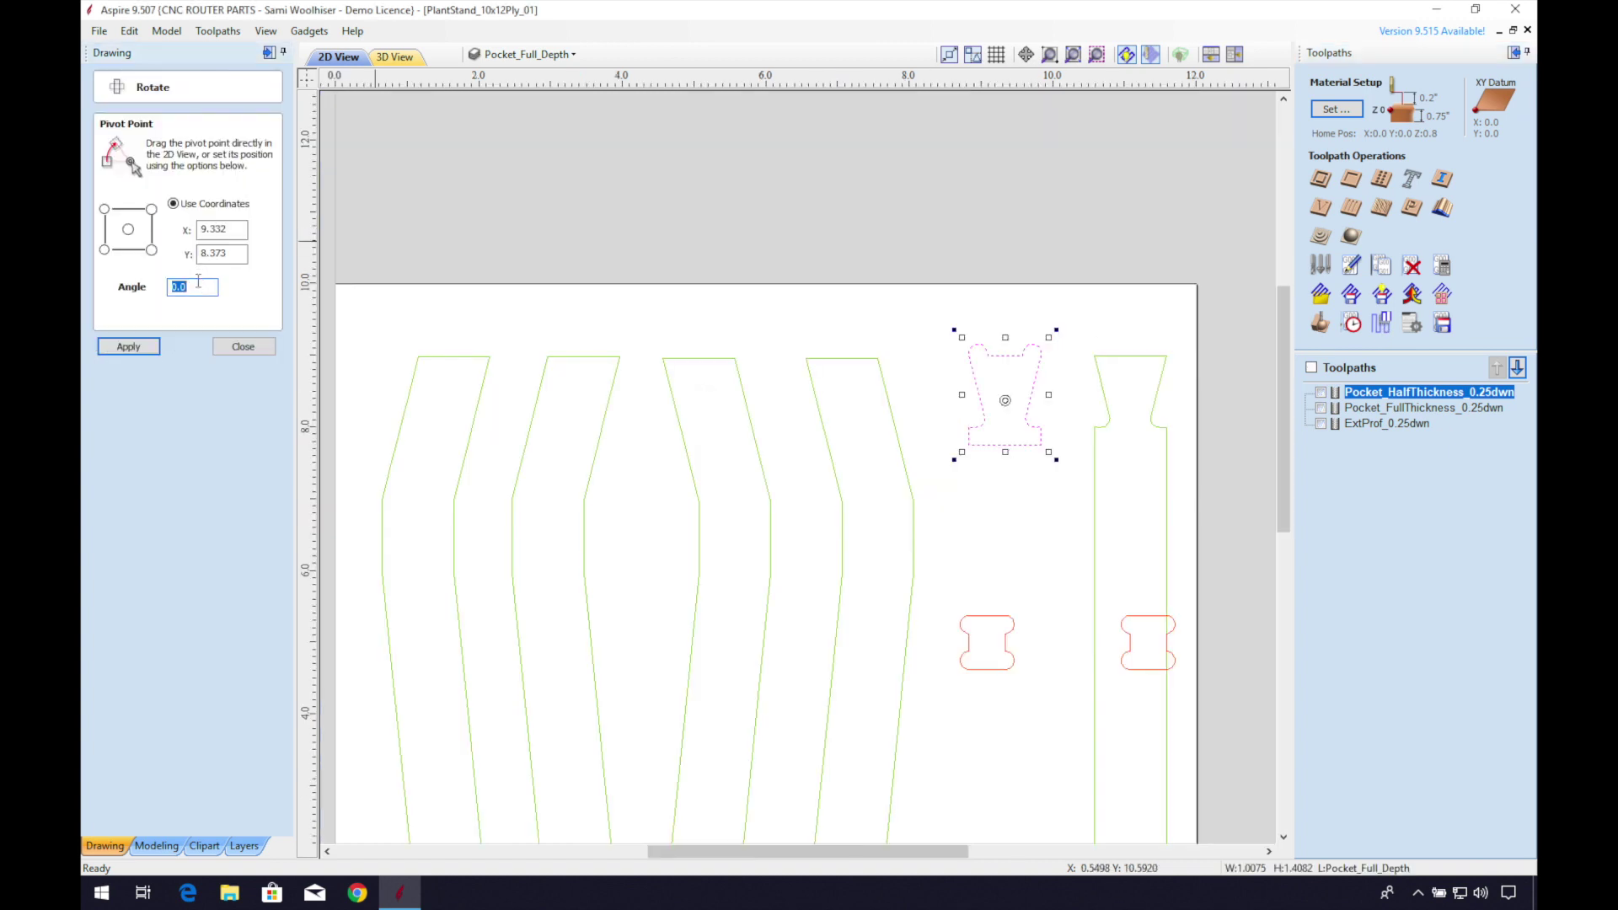
key(Return)
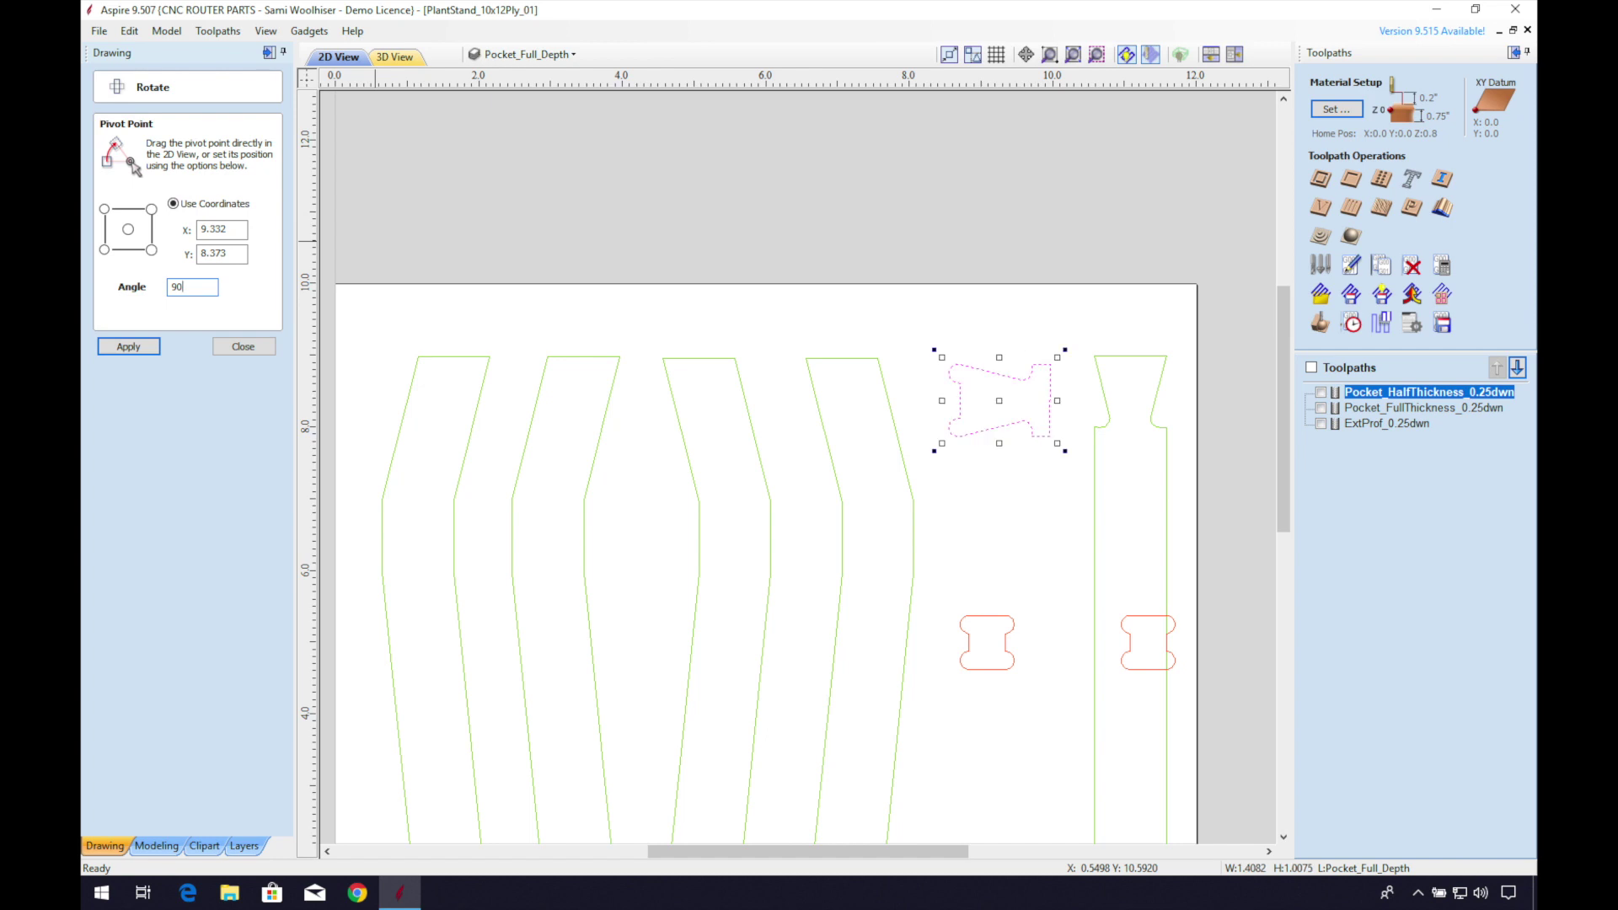
click(243, 347)
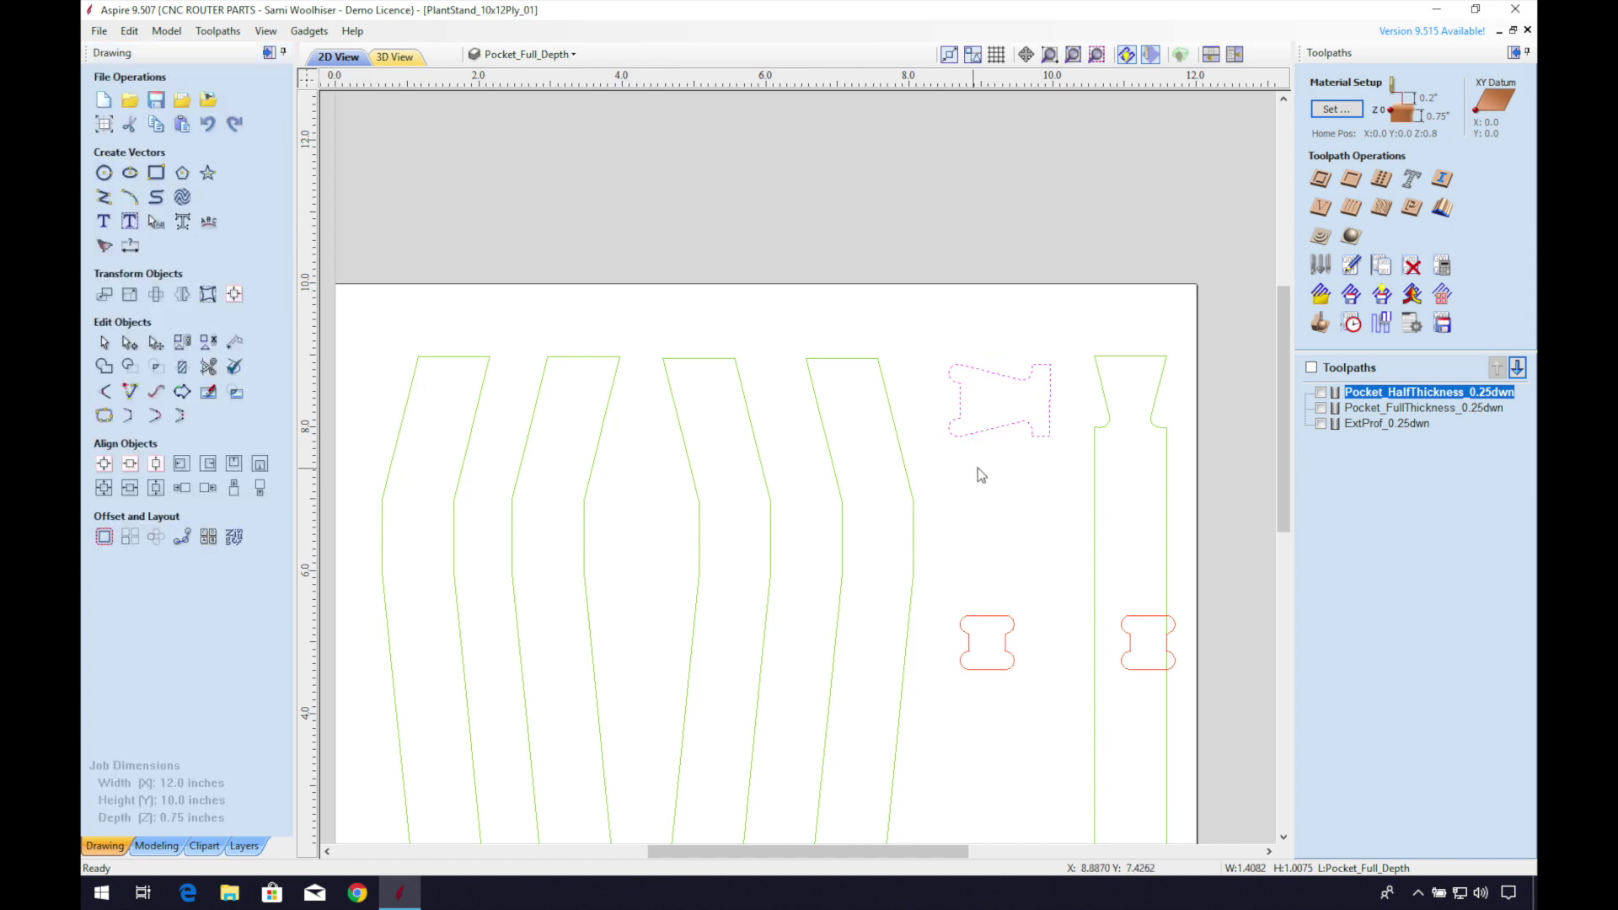
Move the rotated dovetail pocket onto the fourth leg's right edge and zoom in.
click(982, 431)
drag(964, 436, 914, 573)
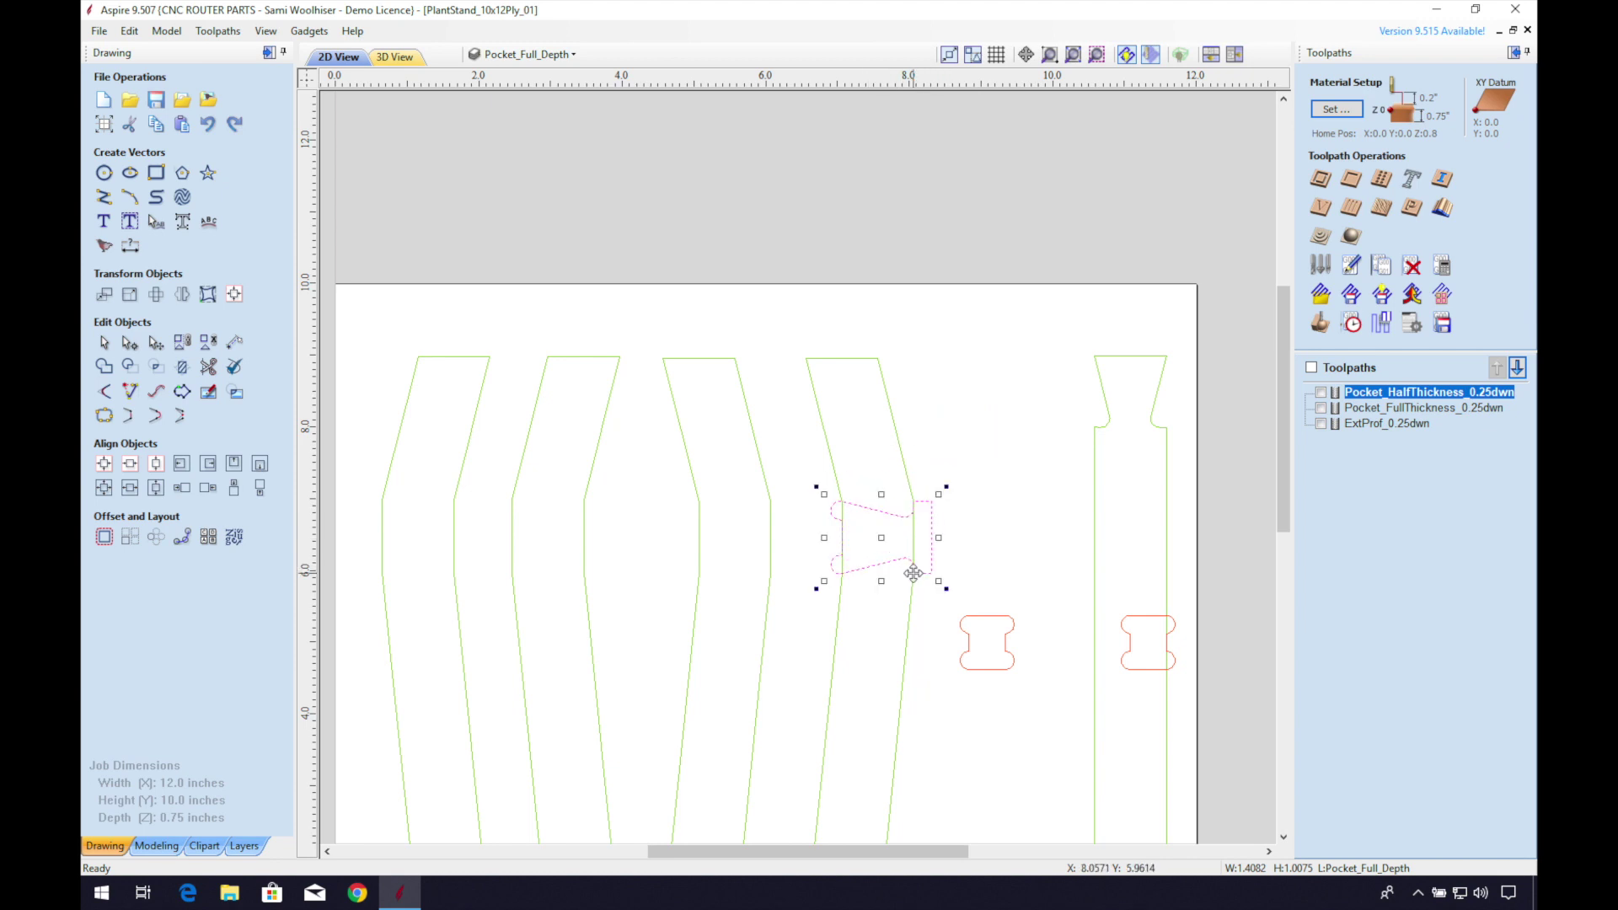
scroll(899, 563, up, 1)
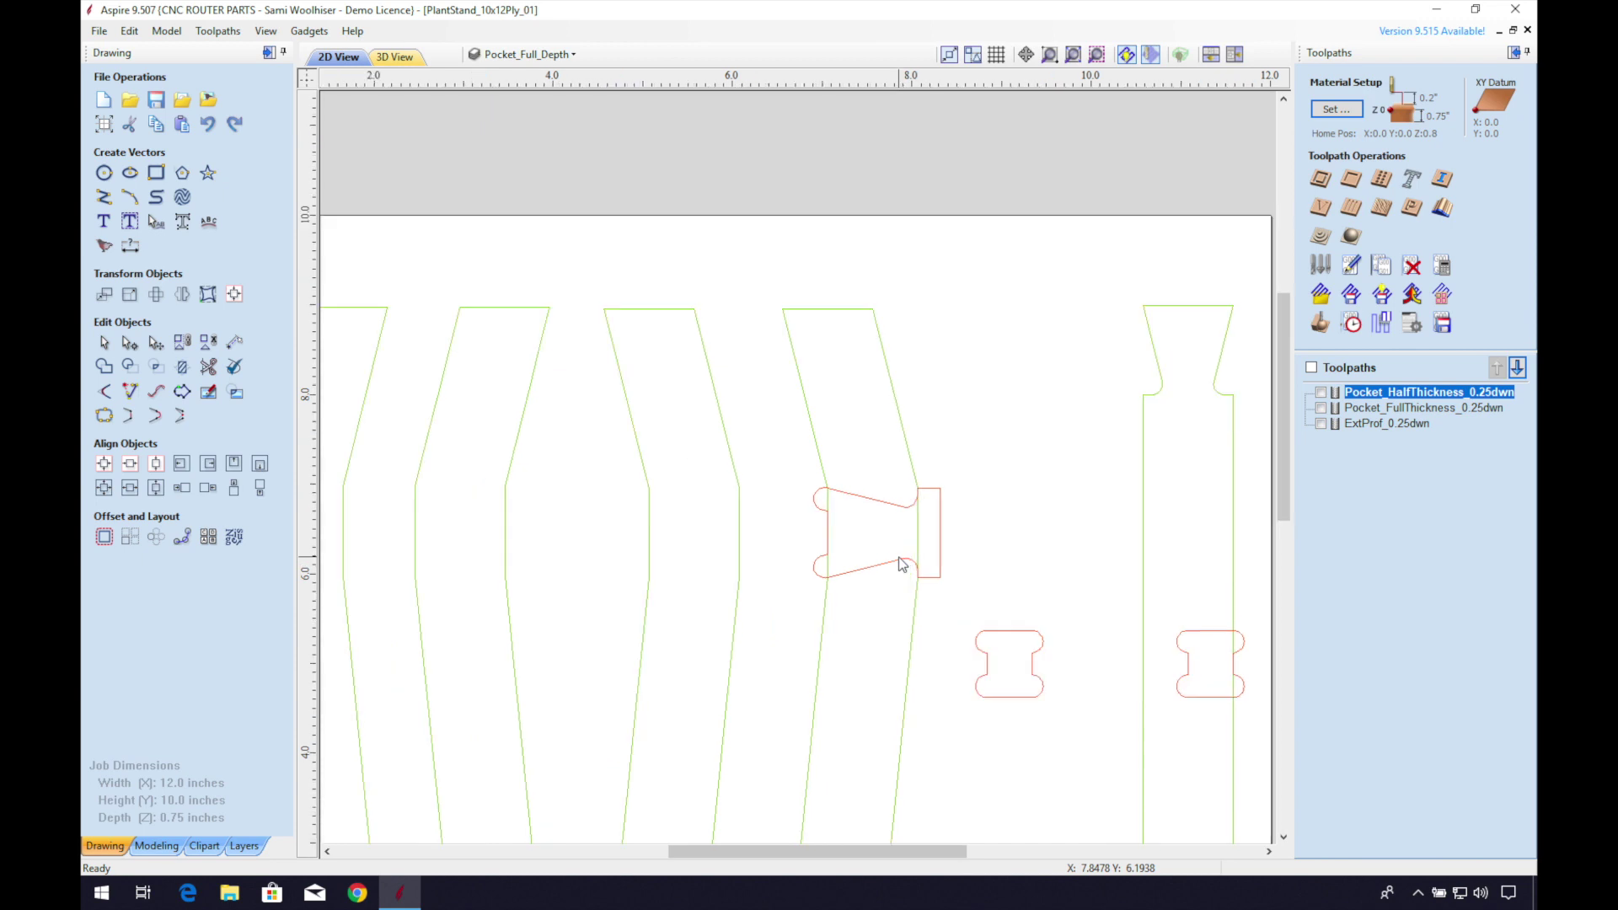
scroll(901, 564, up, 1)
scroll(901, 565, up, 1)
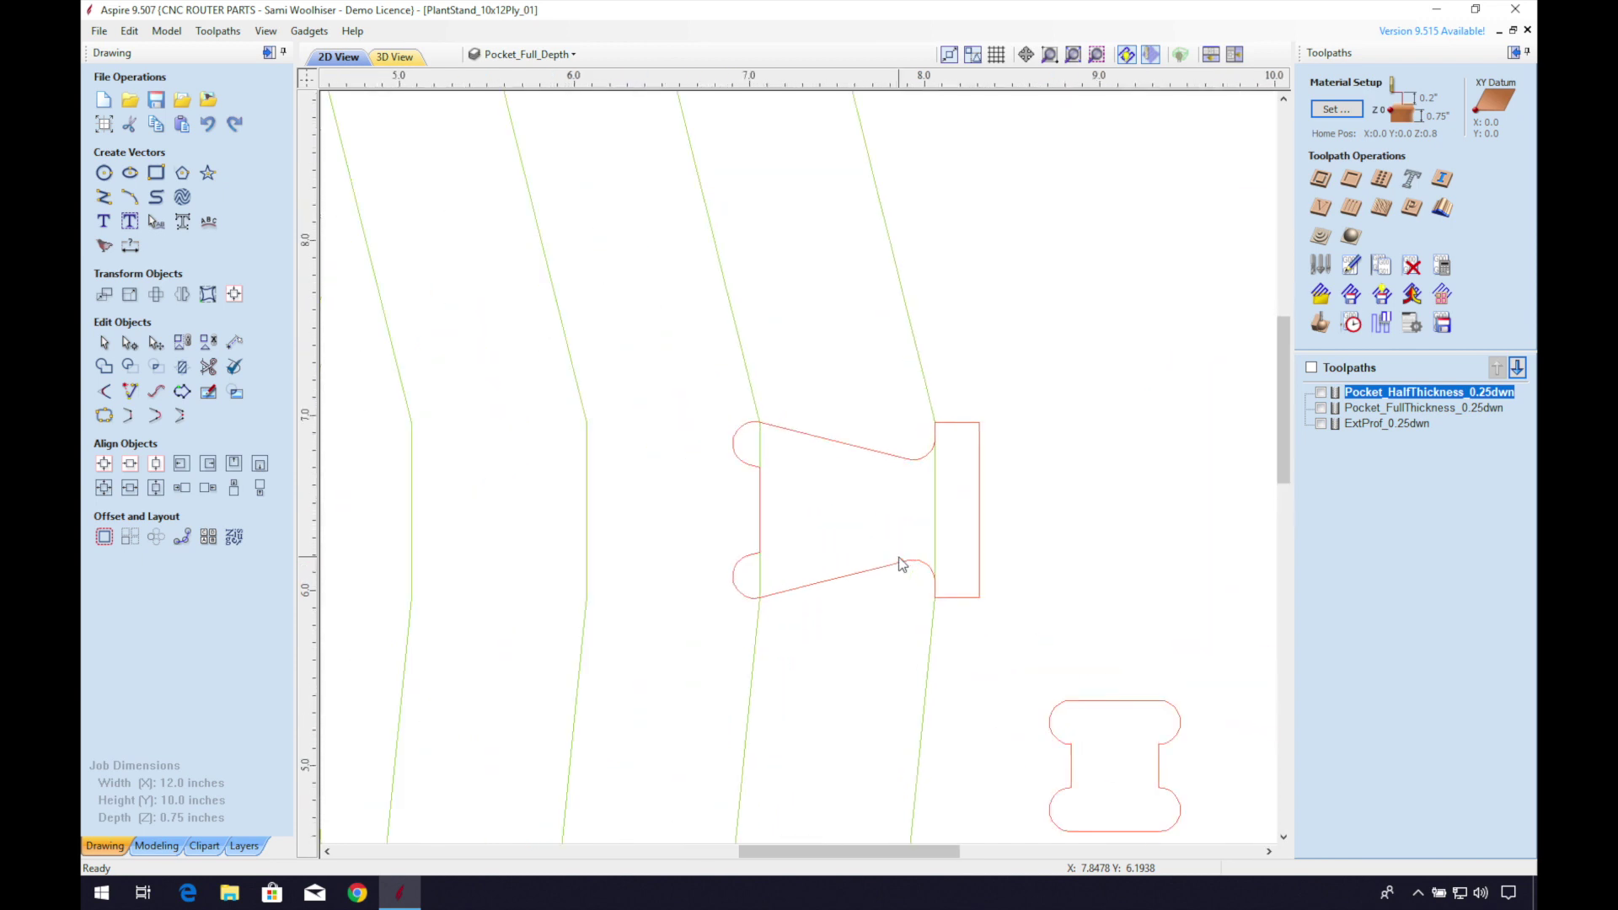
click(900, 565)
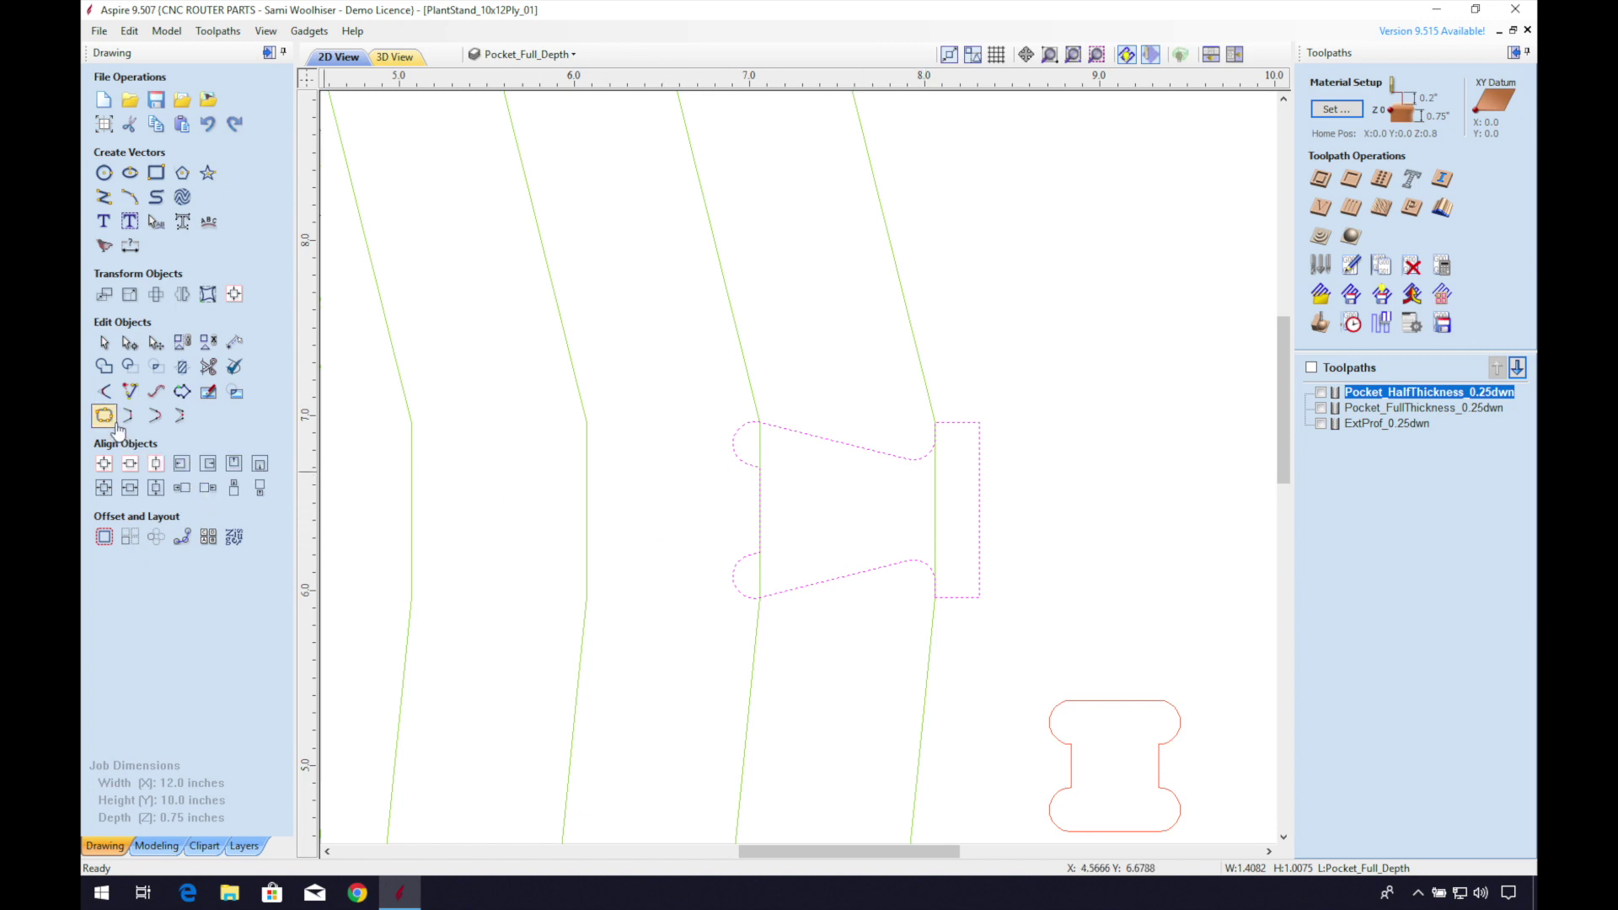
Offset the dovetail pocket outward by 0.015 inch, deleting the original outline.
click(104, 537)
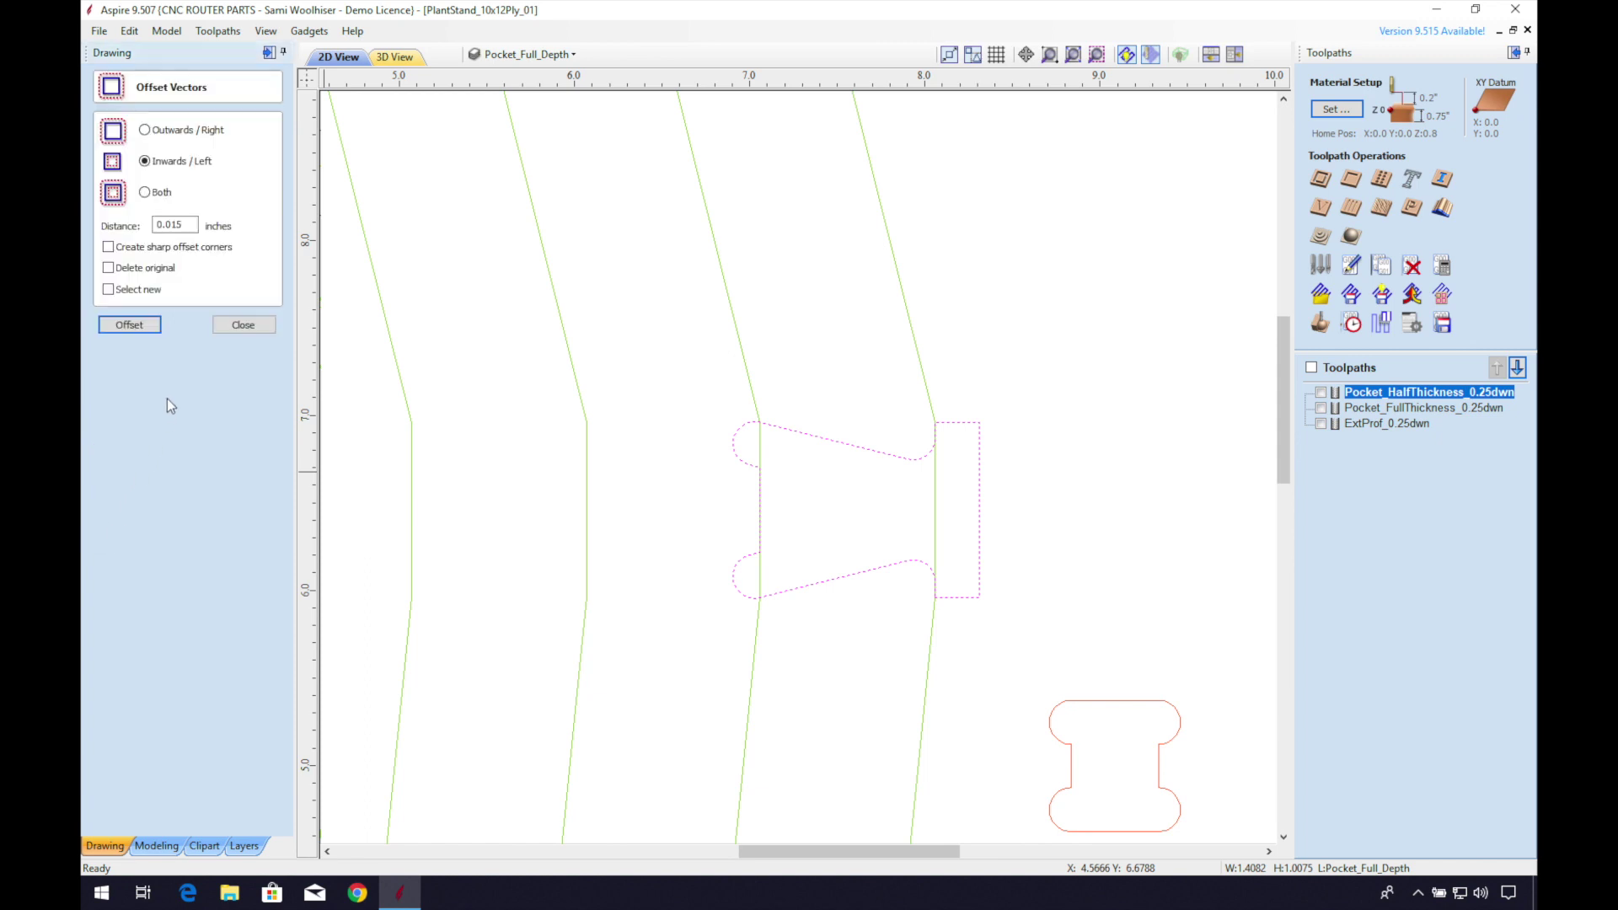
click(144, 130)
click(140, 270)
click(128, 325)
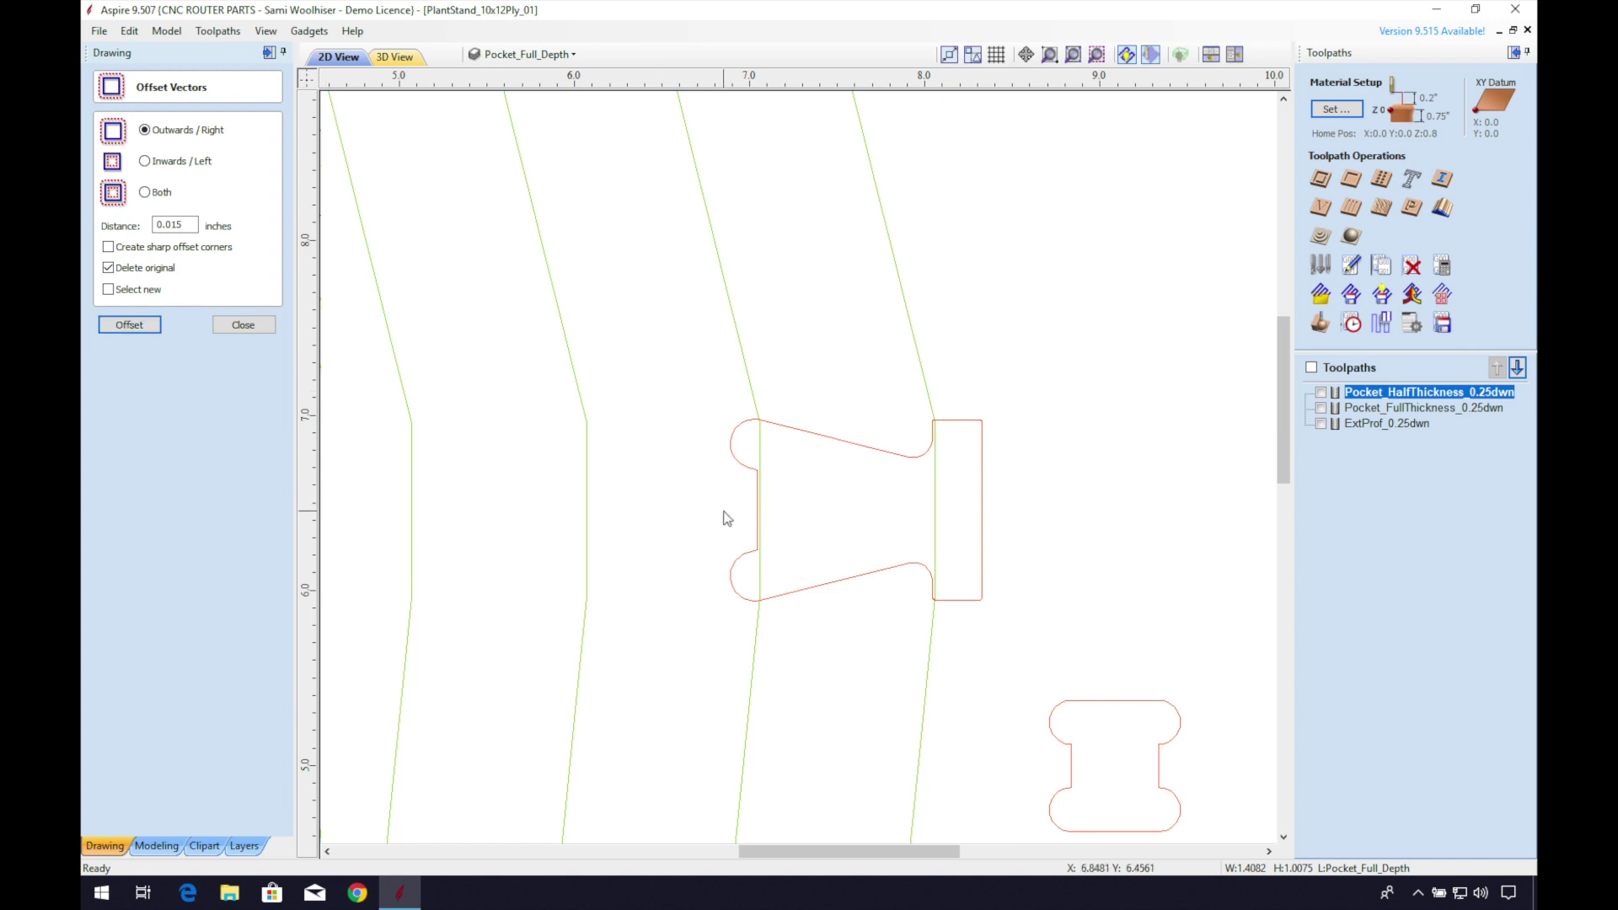
scroll(763, 526, up, 3)
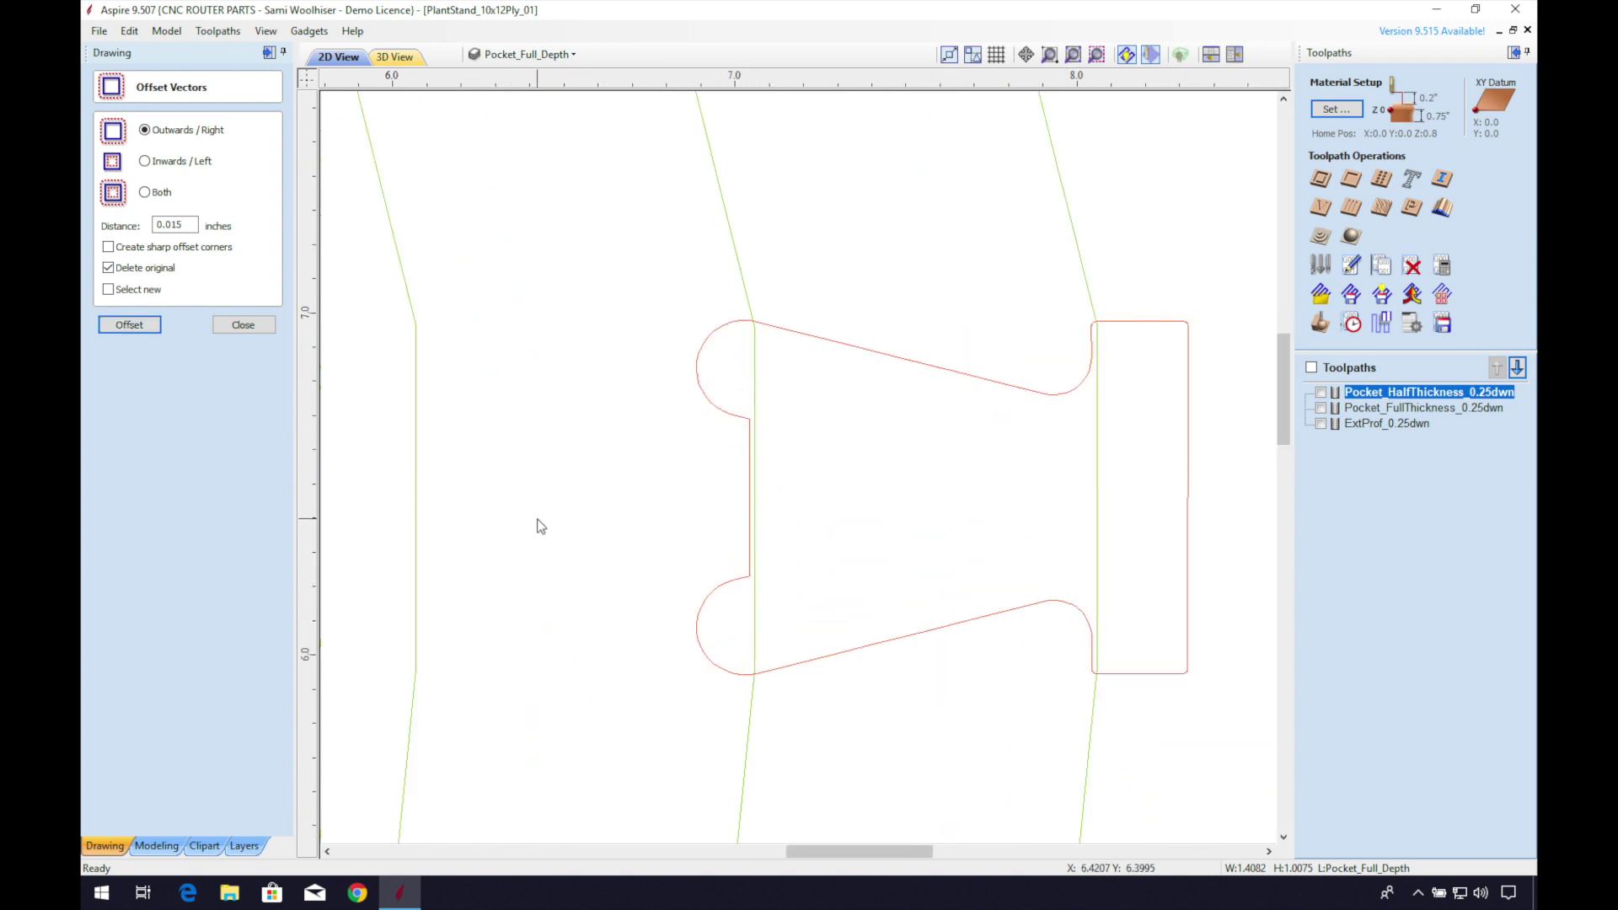
click(242, 324)
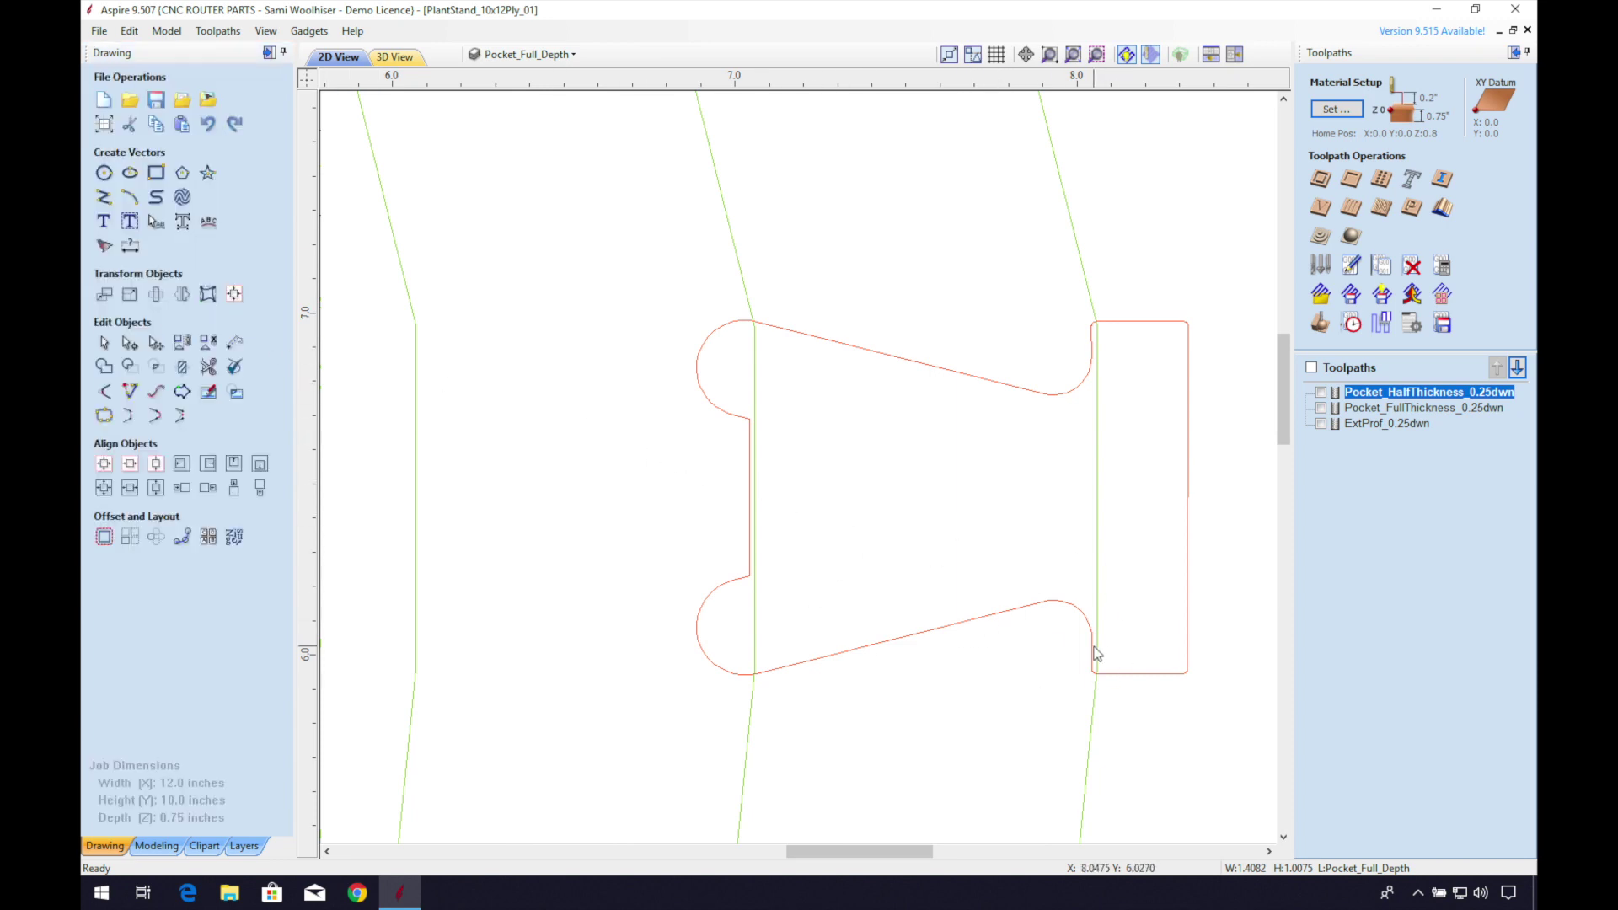
scroll(1096, 653, up, 1)
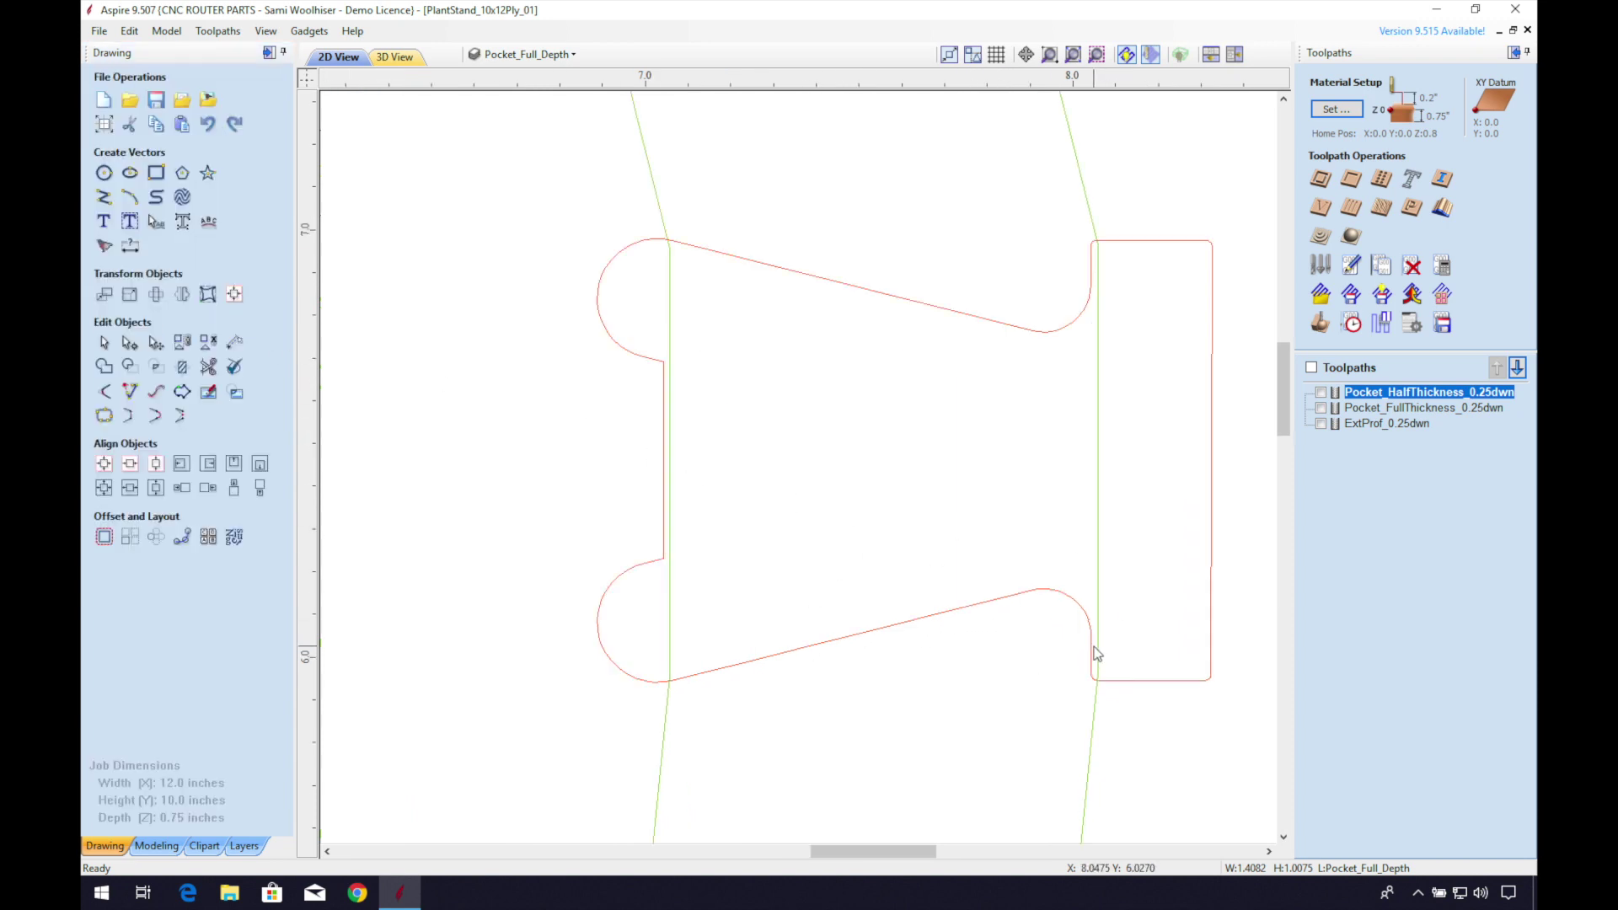
click(665, 487)
Select all vectors on the Pocket 1/2 of thickness layer.
key(Escape)
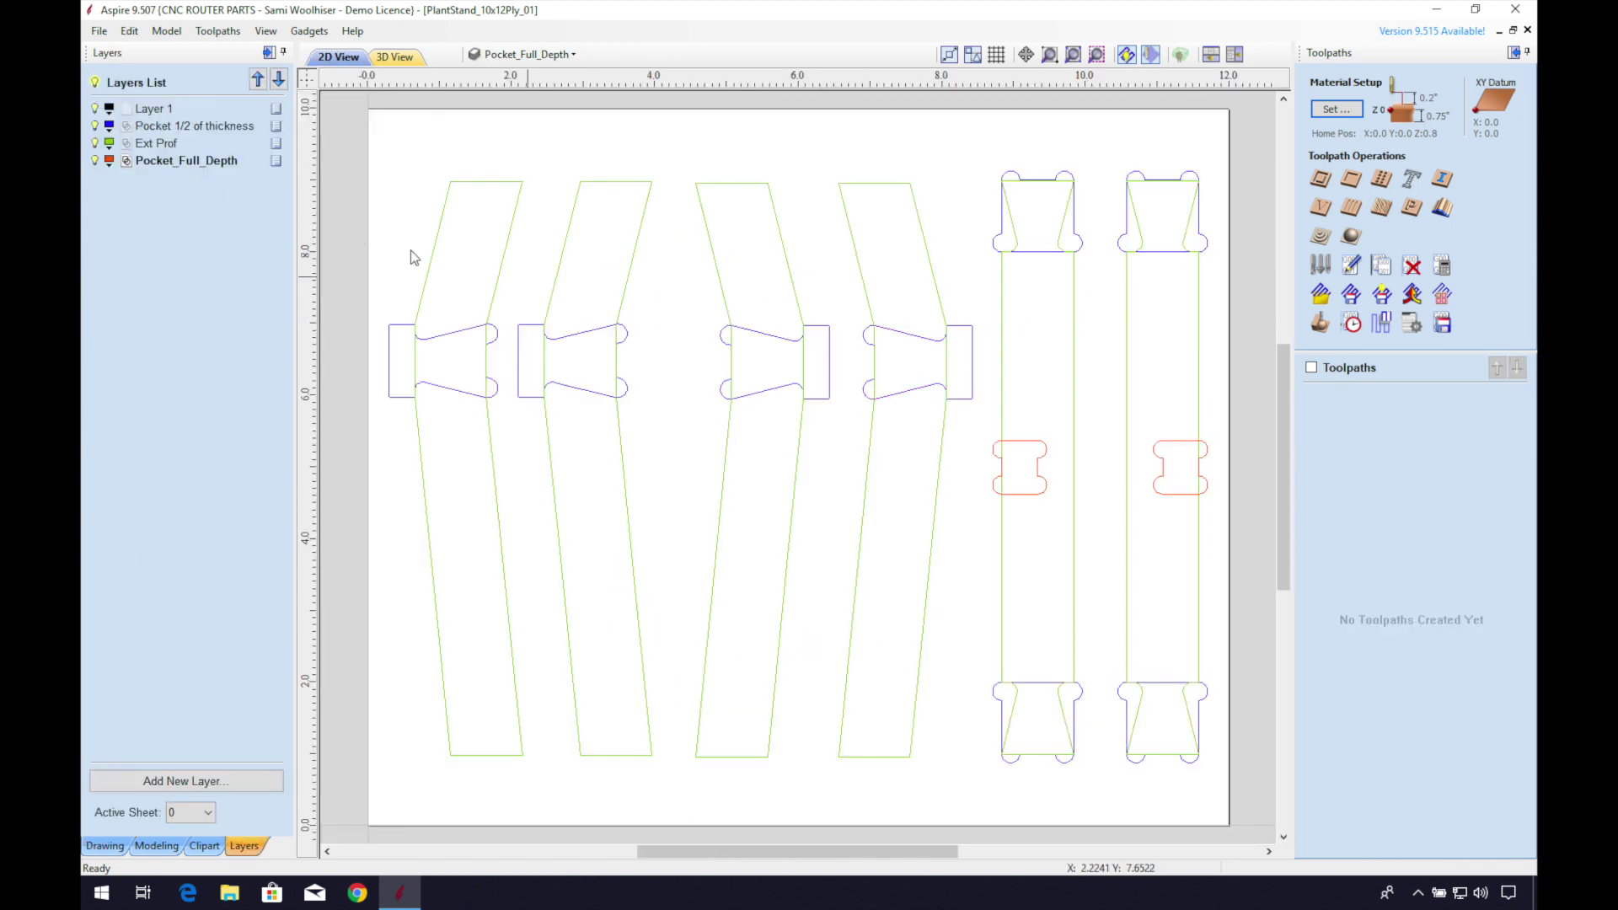
right_click(173, 126)
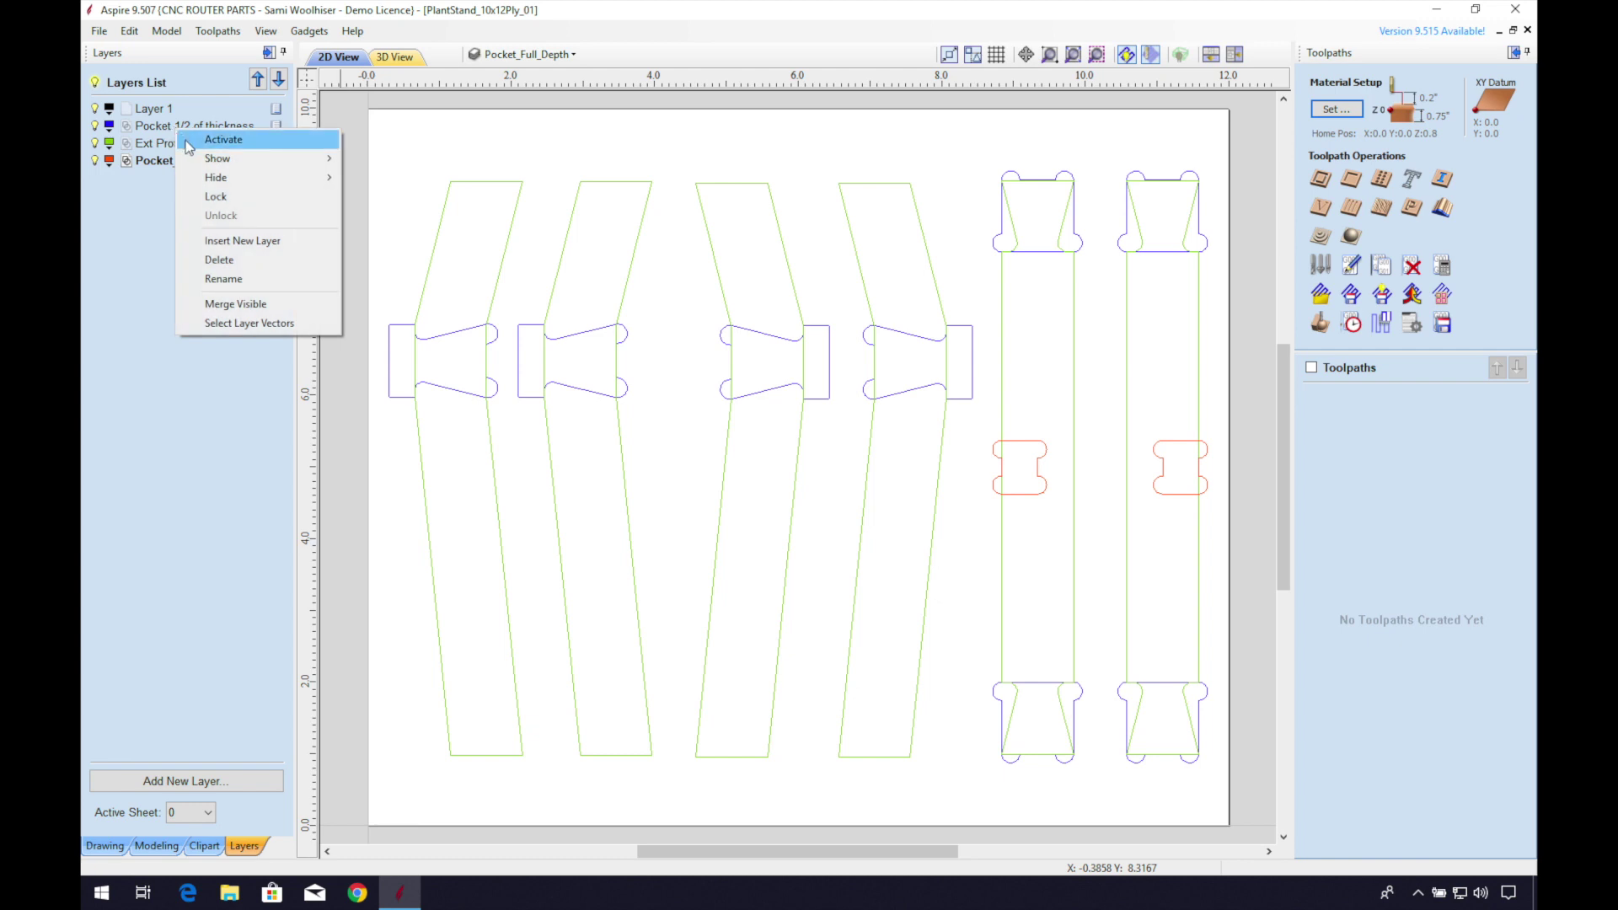
click(221, 325)
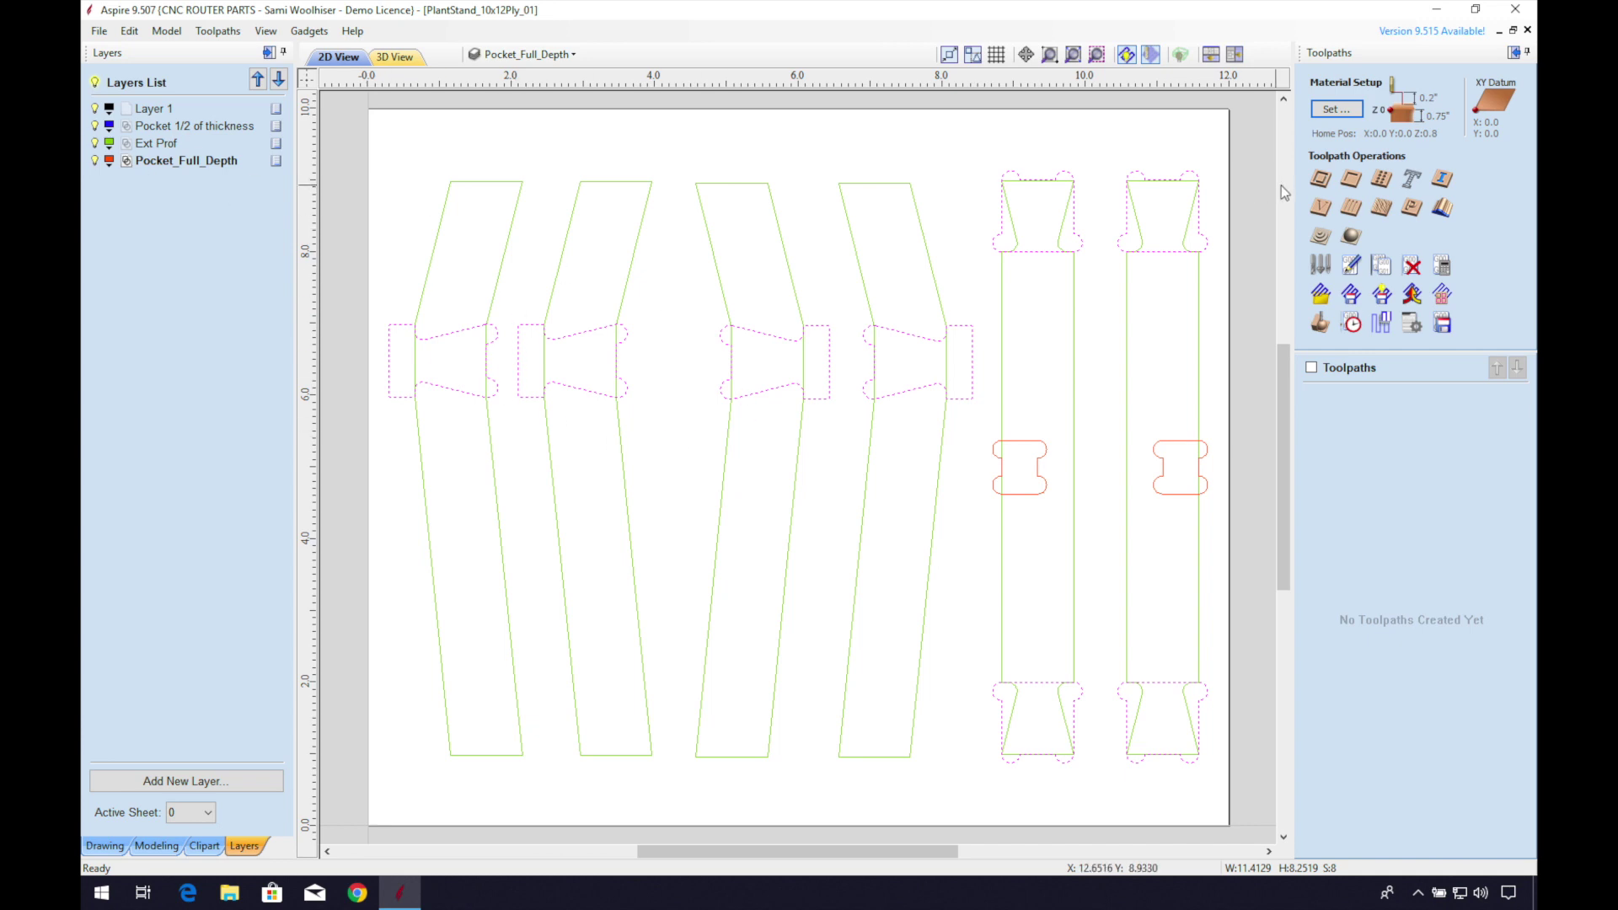
Set up a pocket toolpath with 0.375-inch cut depth and the 0.25-inch end mill.
click(1351, 179)
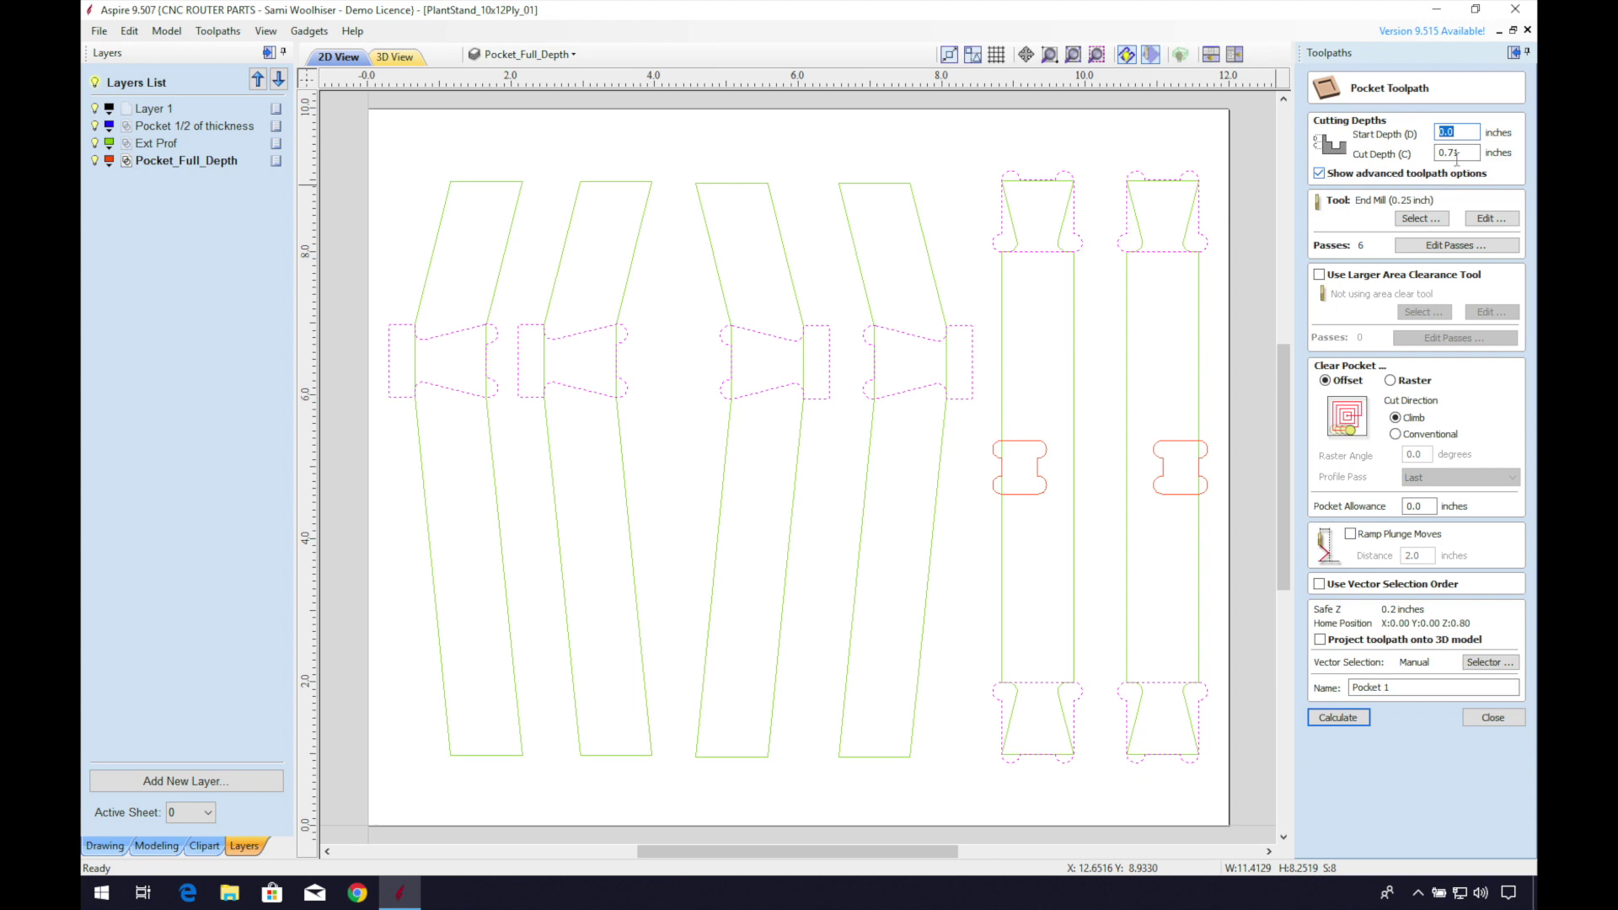
drag(1463, 153, 1448, 152)
key(BackSpace)
text(3)
click(1414, 219)
click(670, 293)
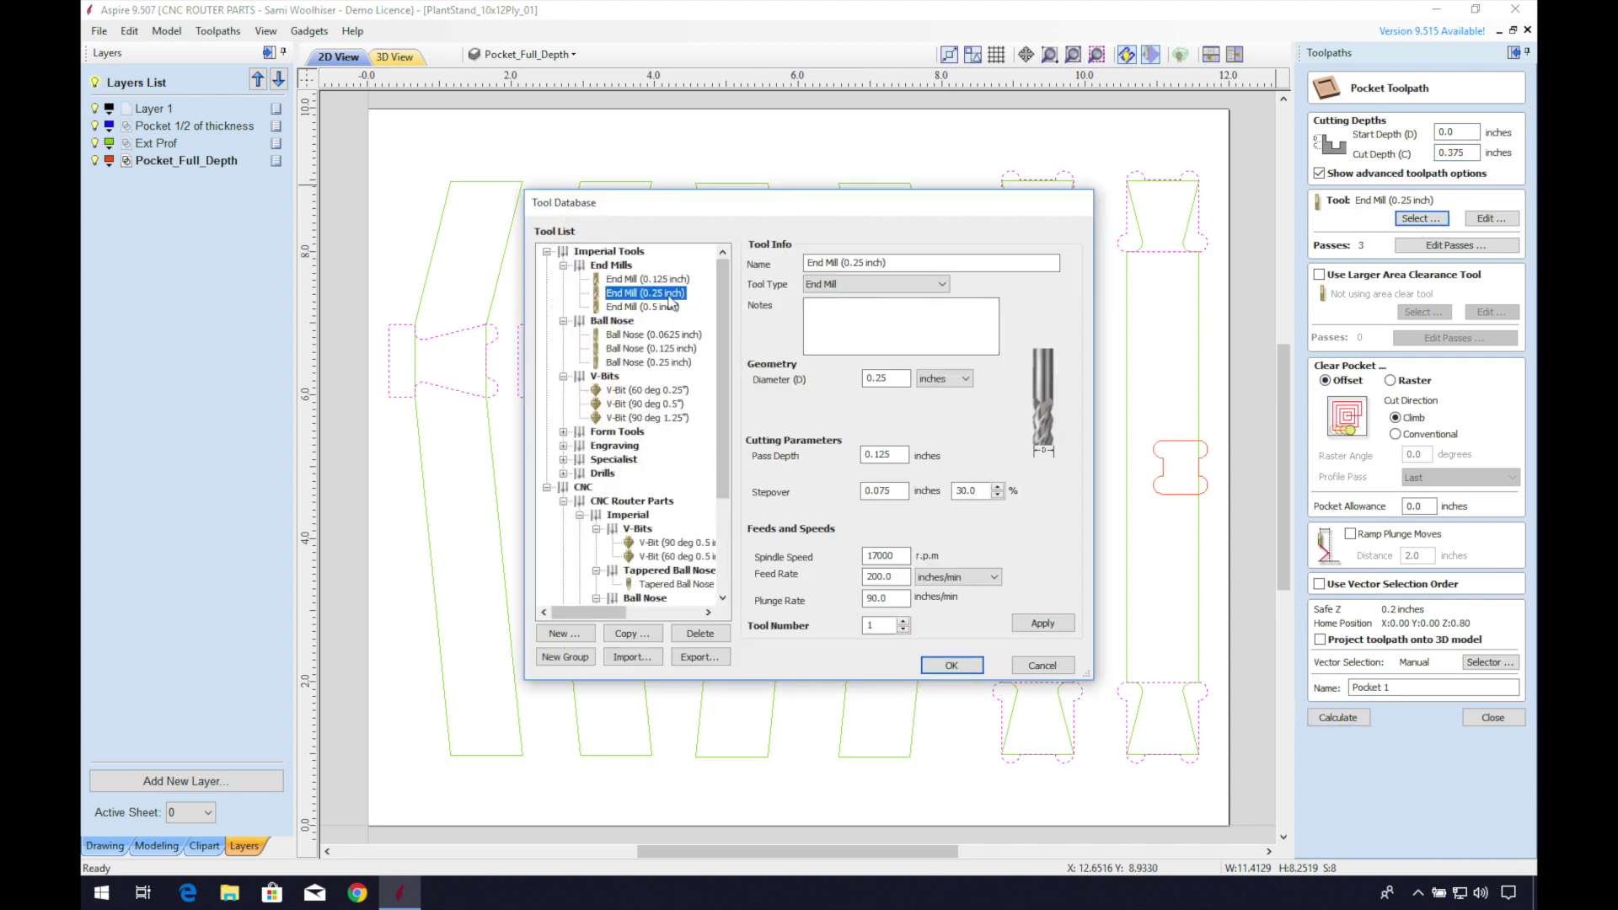
click(949, 665)
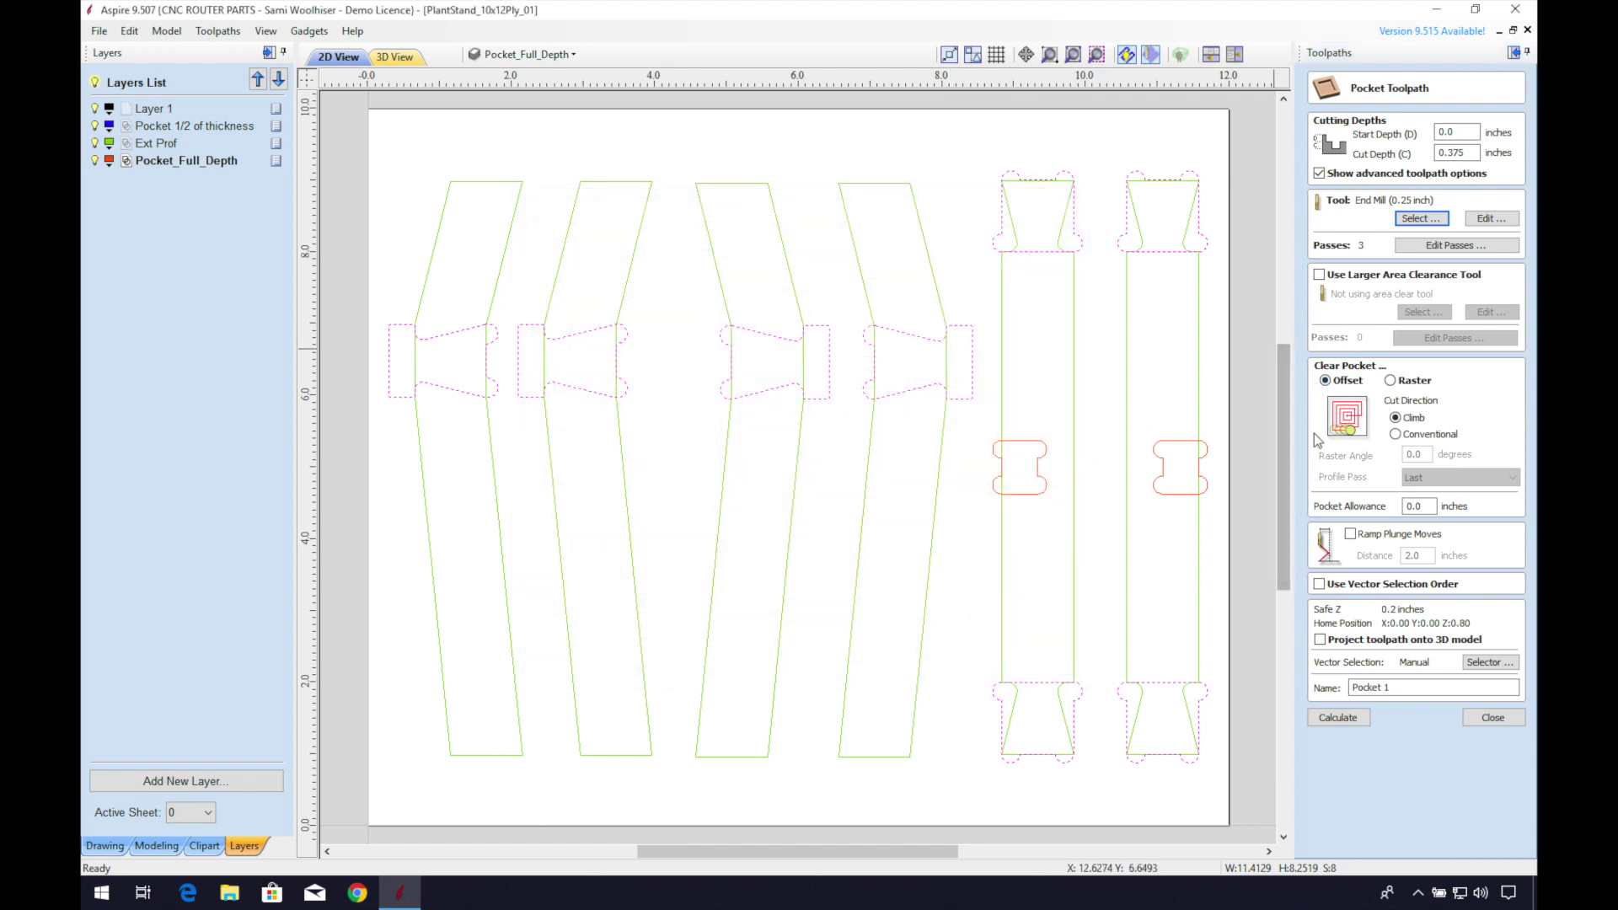
Name the toolpath Pocket_HalfThickness_0.25dwn, calculate it, and return to the 2D view.
drag(1400, 690, 1301, 697)
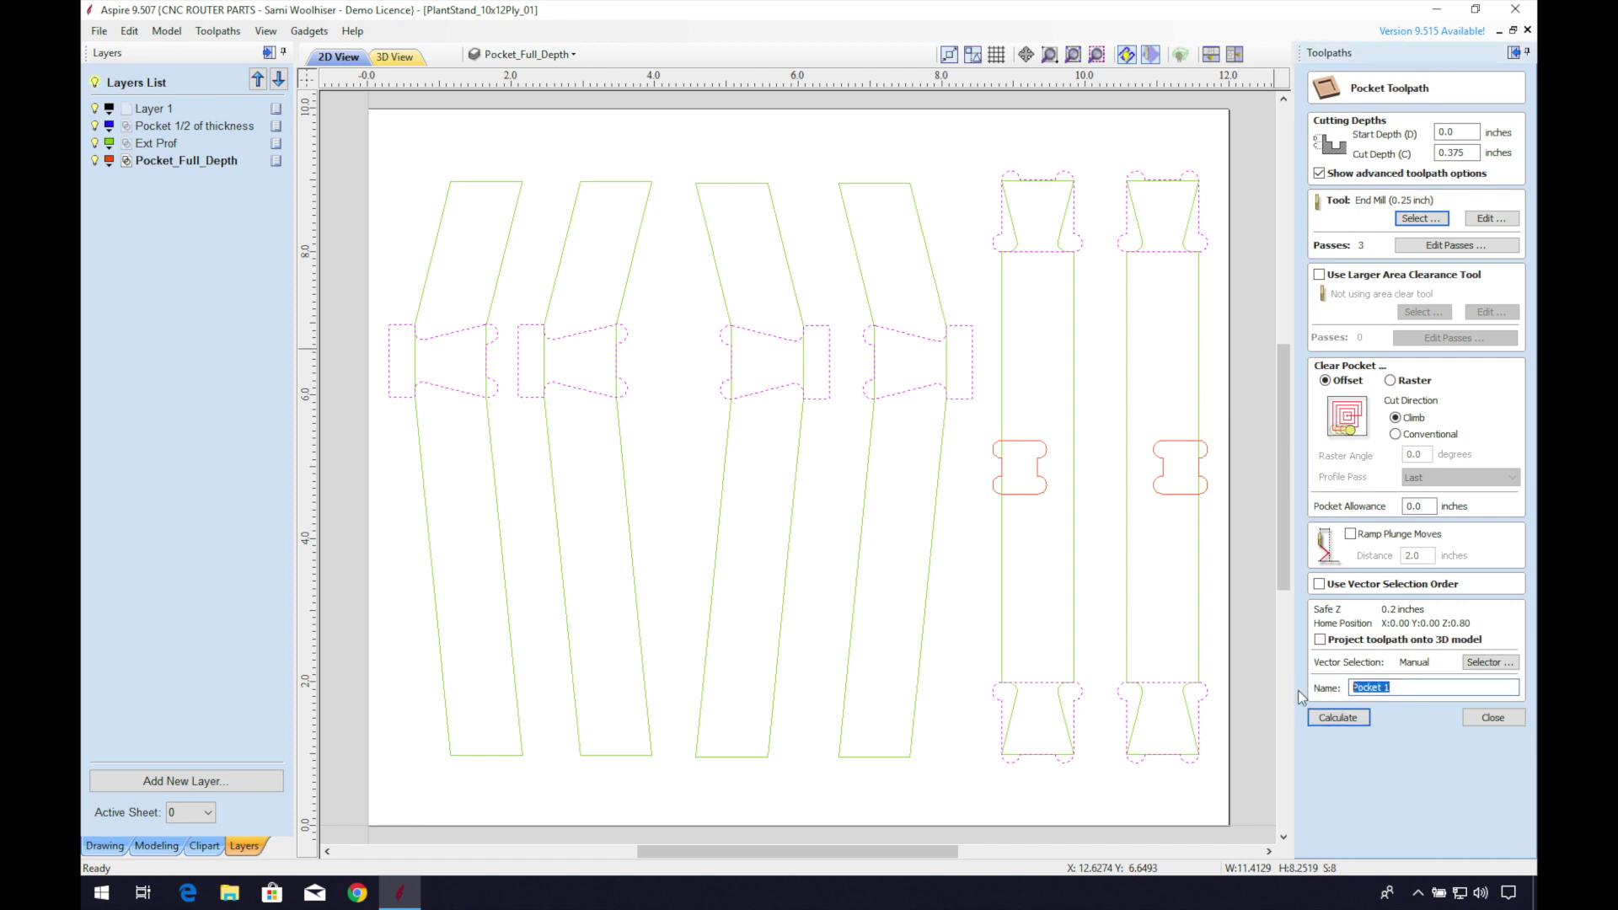
text(Pocket_HalfThickness_0.25dwn)
key(Return)
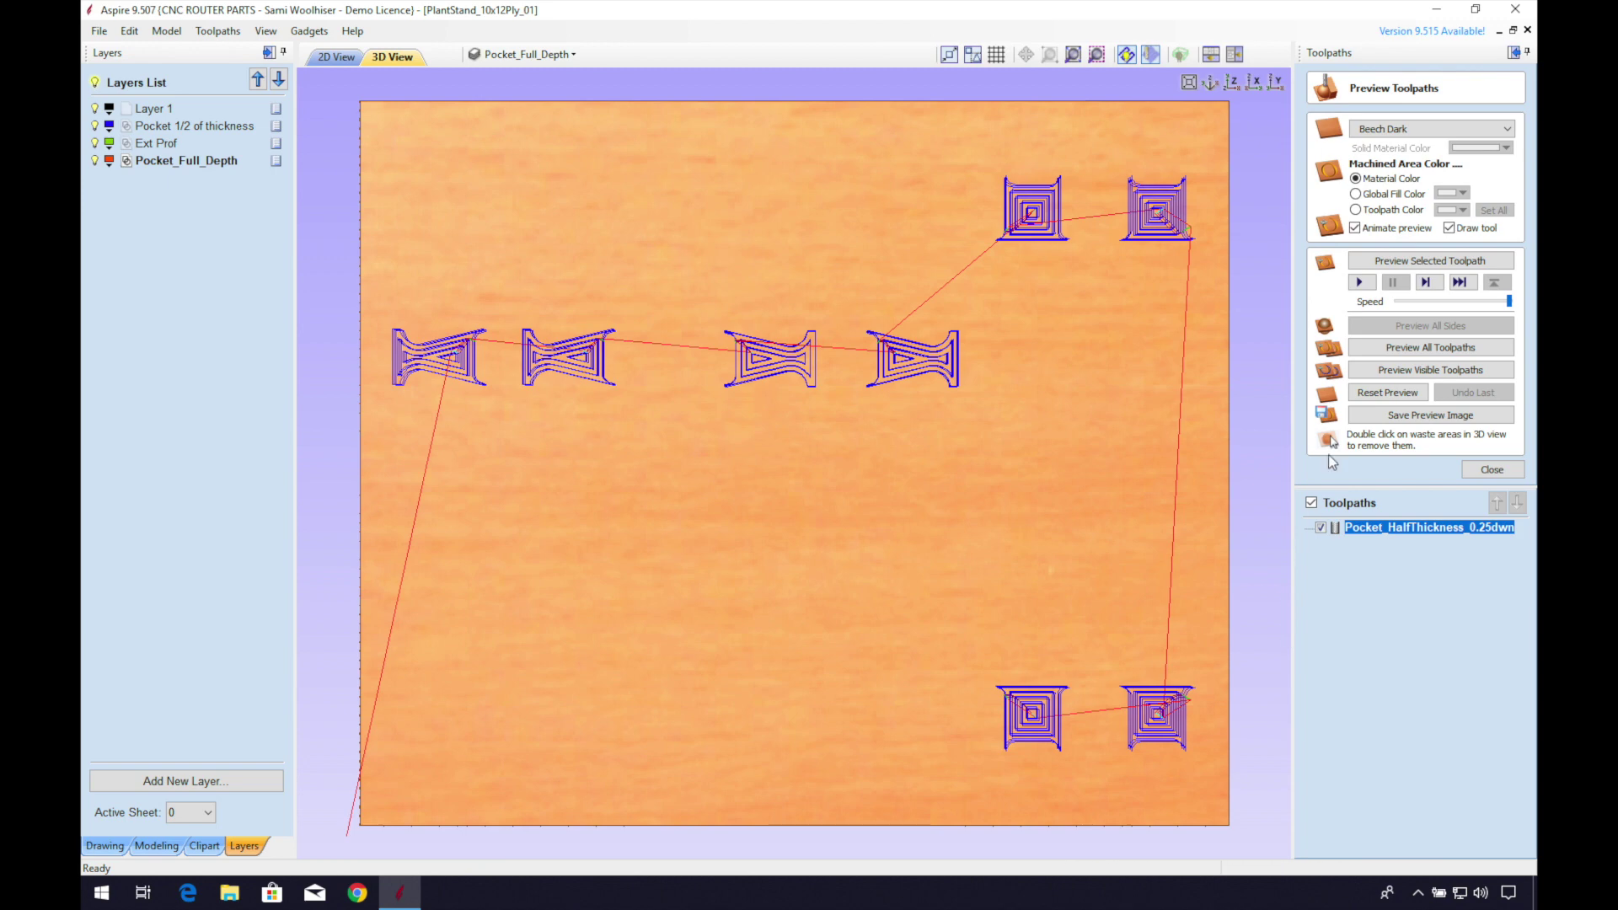
click(337, 58)
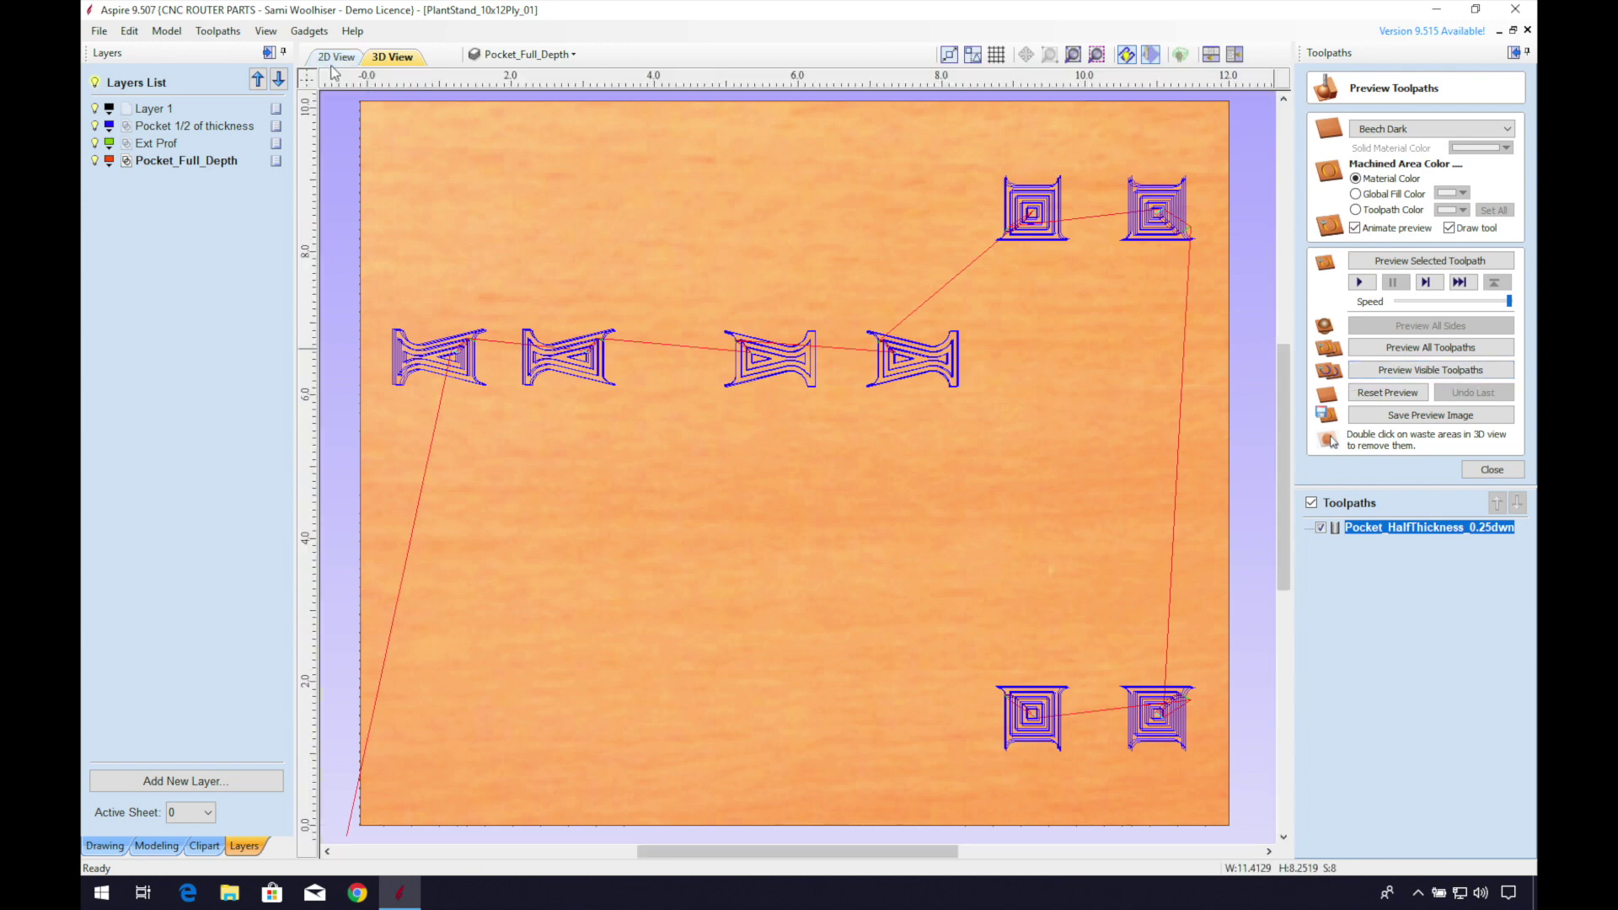
Select the two dog-bone slots and set a pocket toolpath's cut depth to z (full thickness).
click(1043, 439)
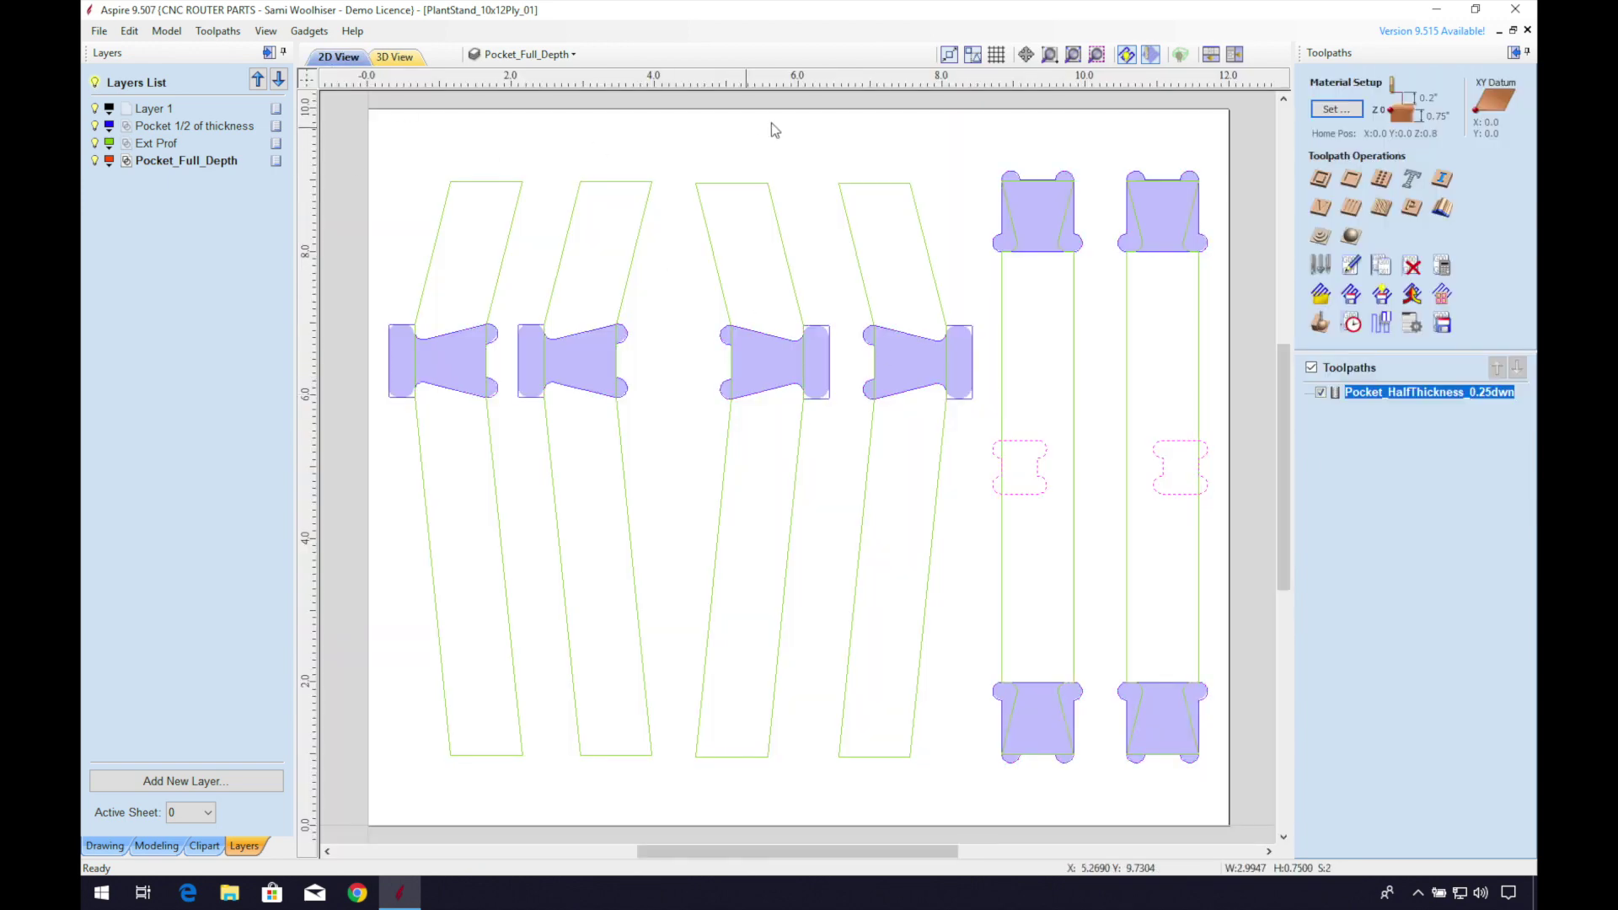
click(1350, 178)
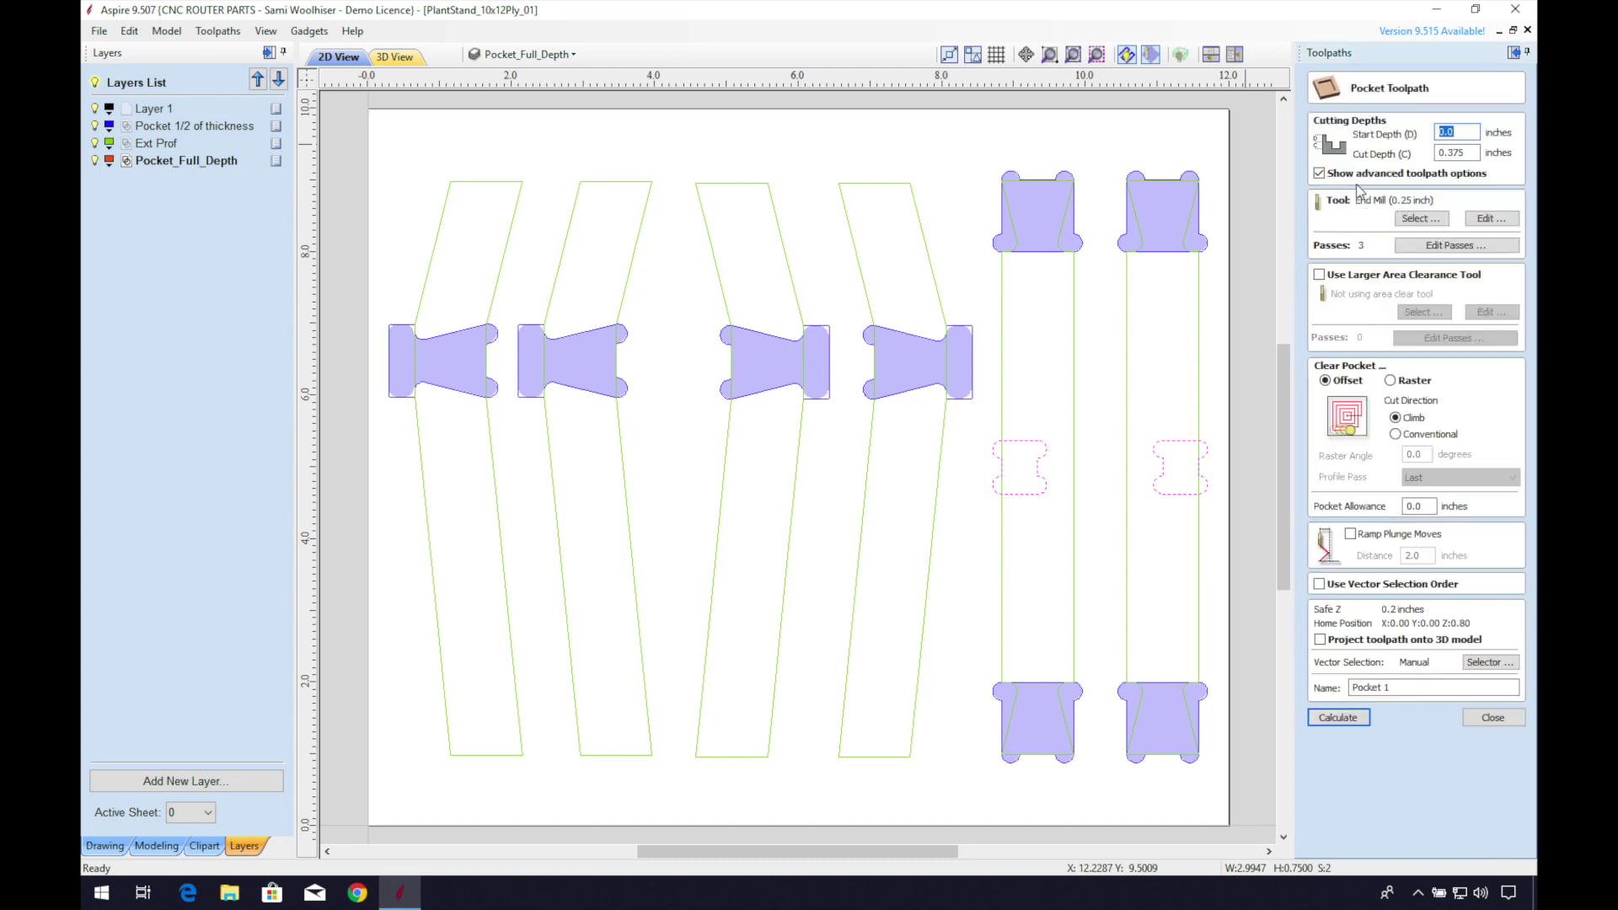
key(Tab)
text(z)
Name it Pocket_FullThickness_0.25dwn, calculate, and return to the 2D view.
click(1391, 687)
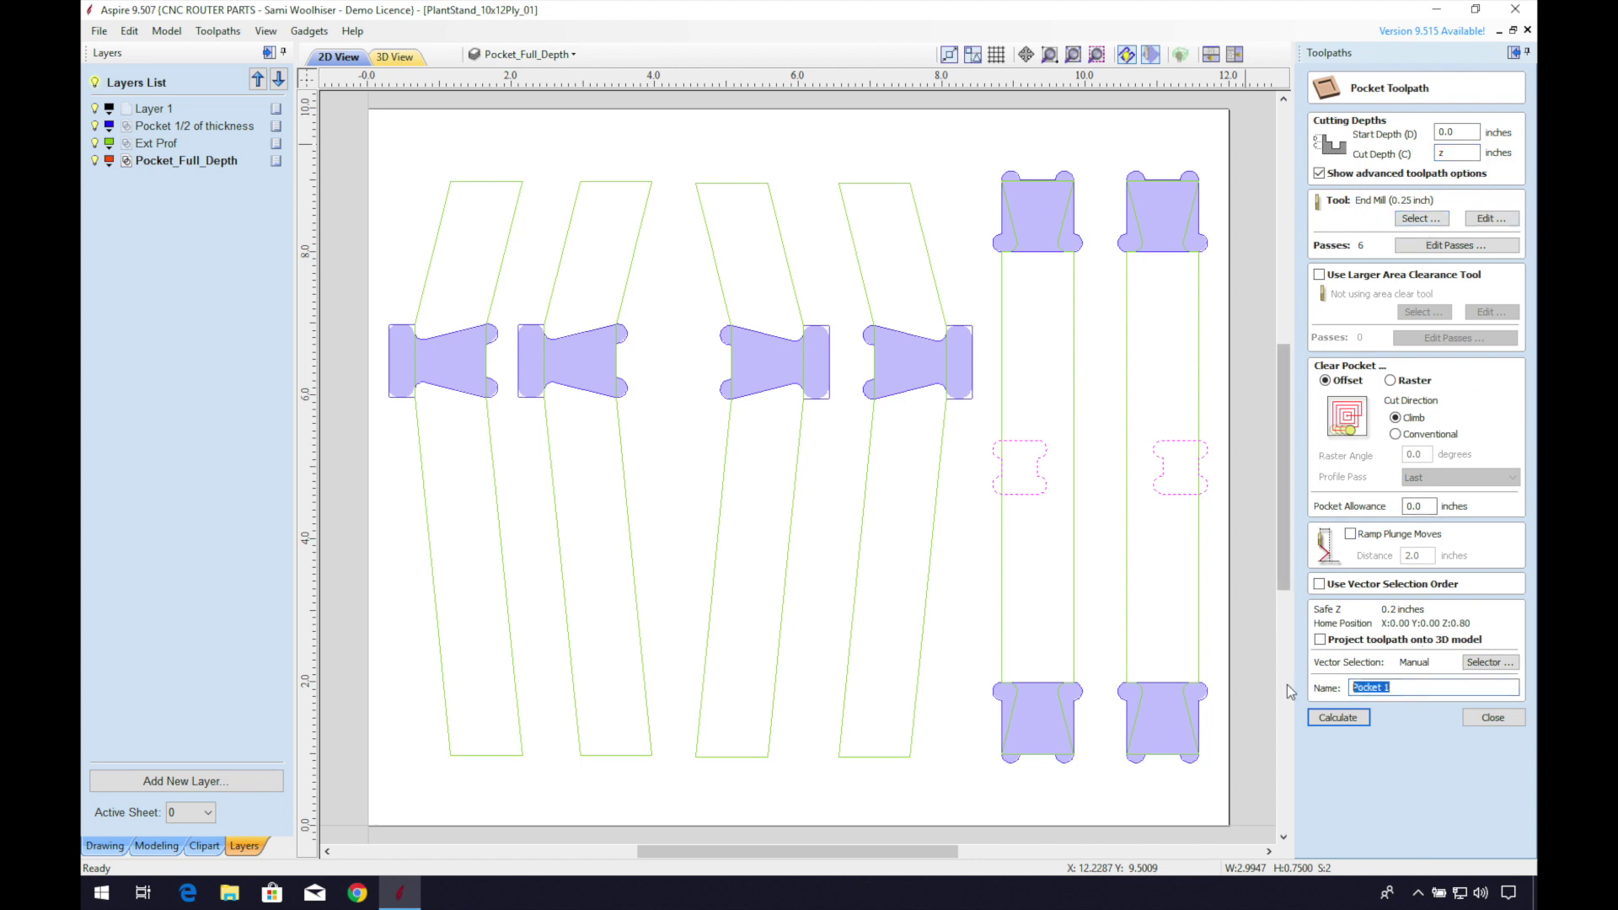
text(Pocket_FullThickness_0.25dwn)
key(Return)
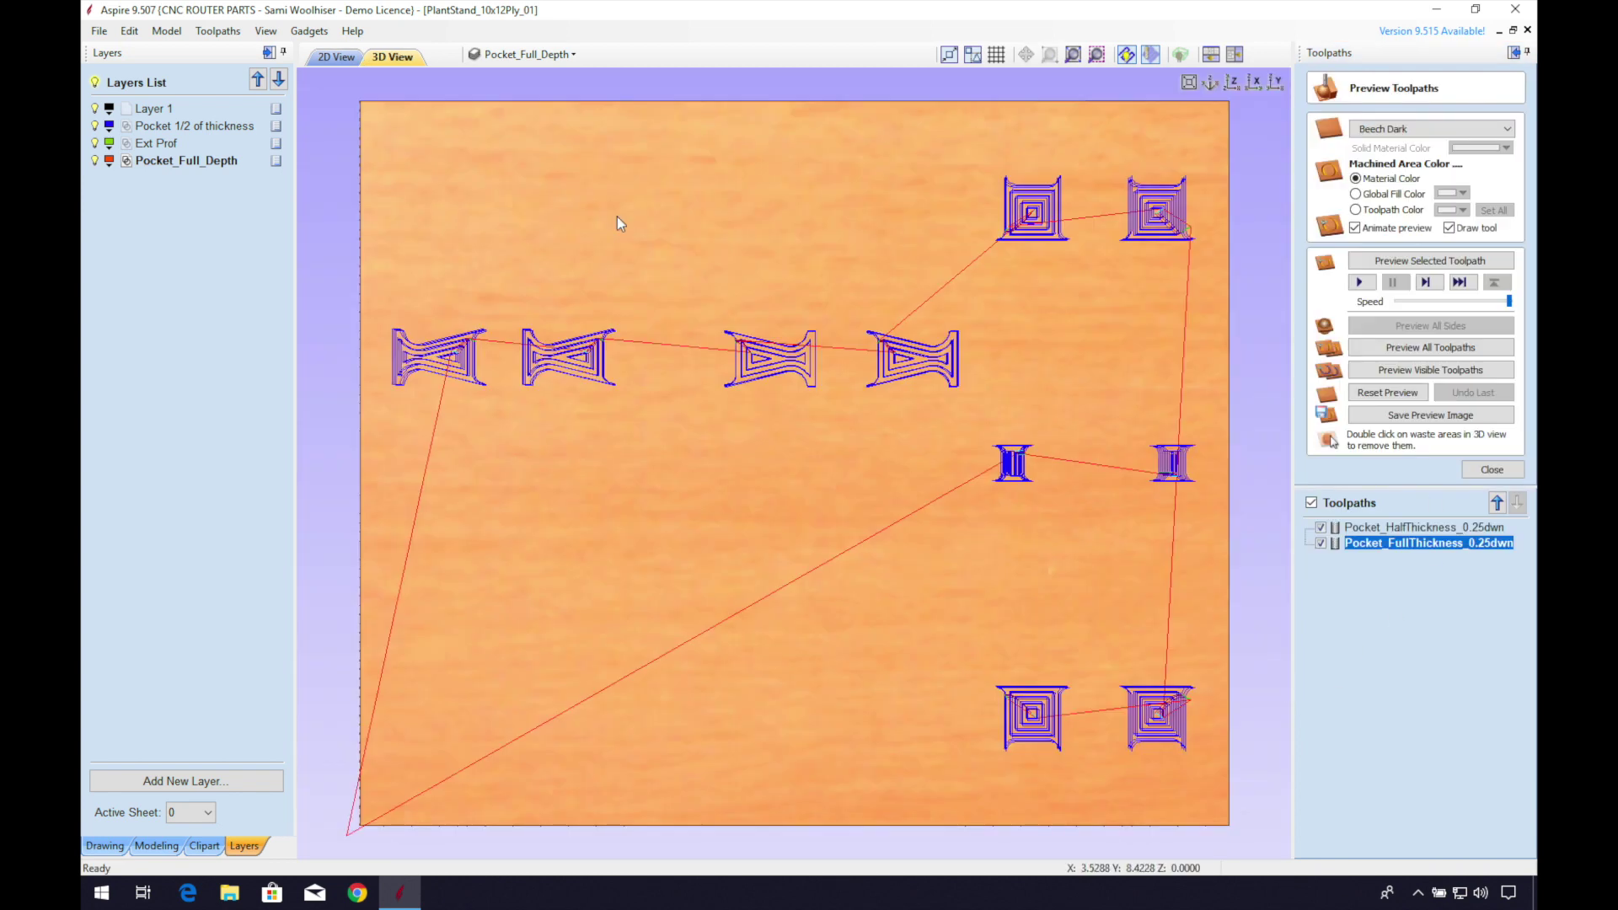
click(332, 60)
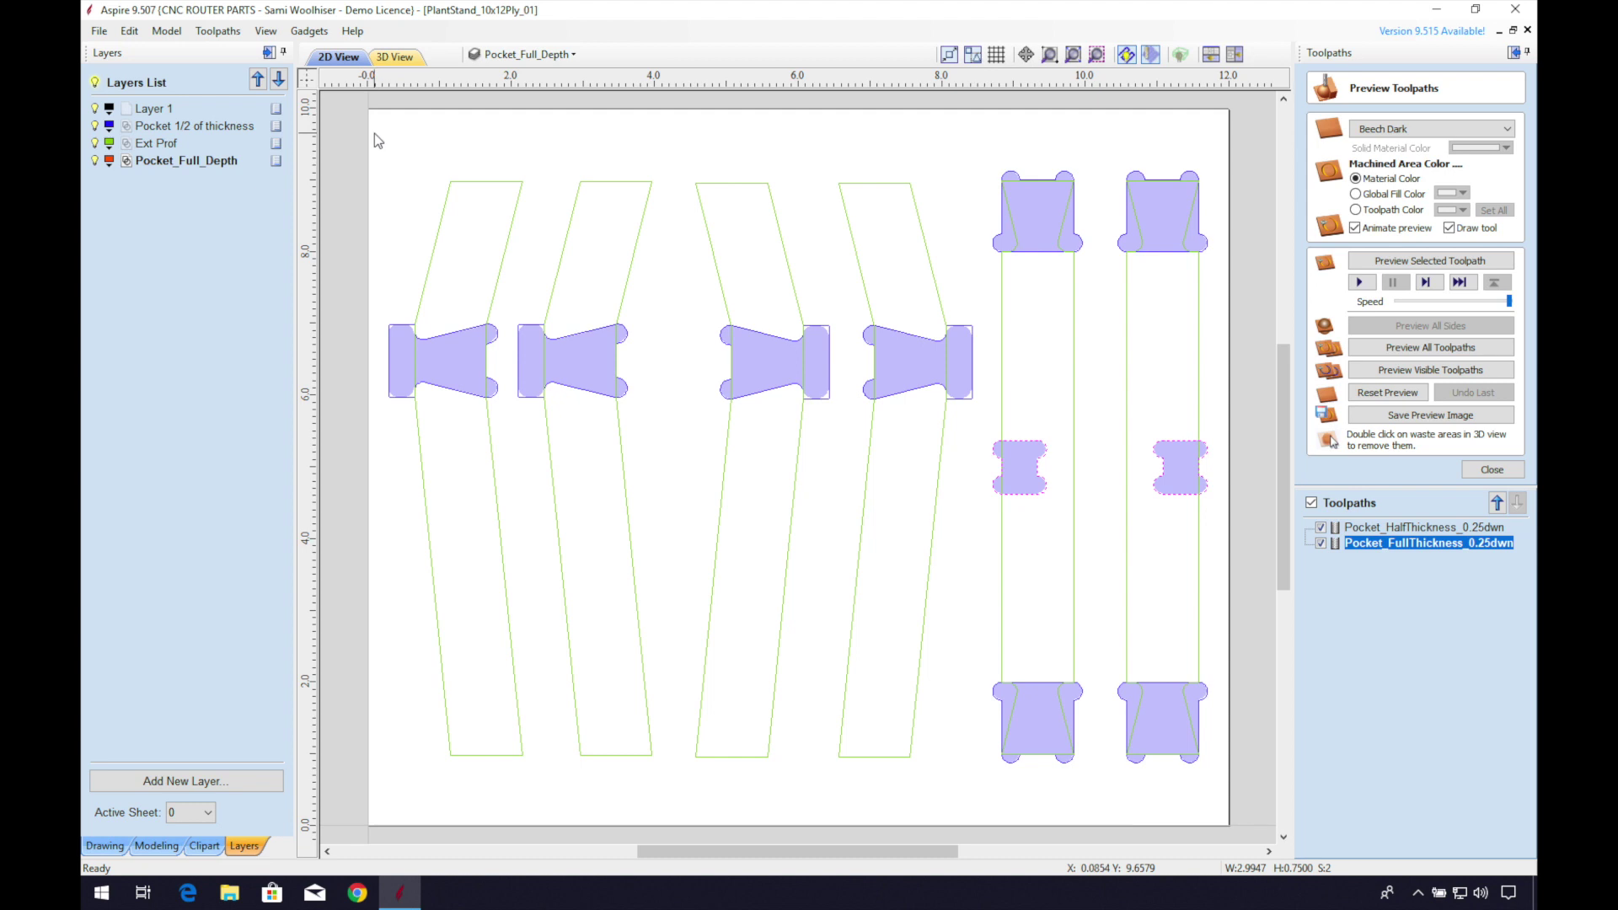
Select all Ext Prof layer outlines and start a 2D profile toolpath with cut depth z.
right_click(145, 145)
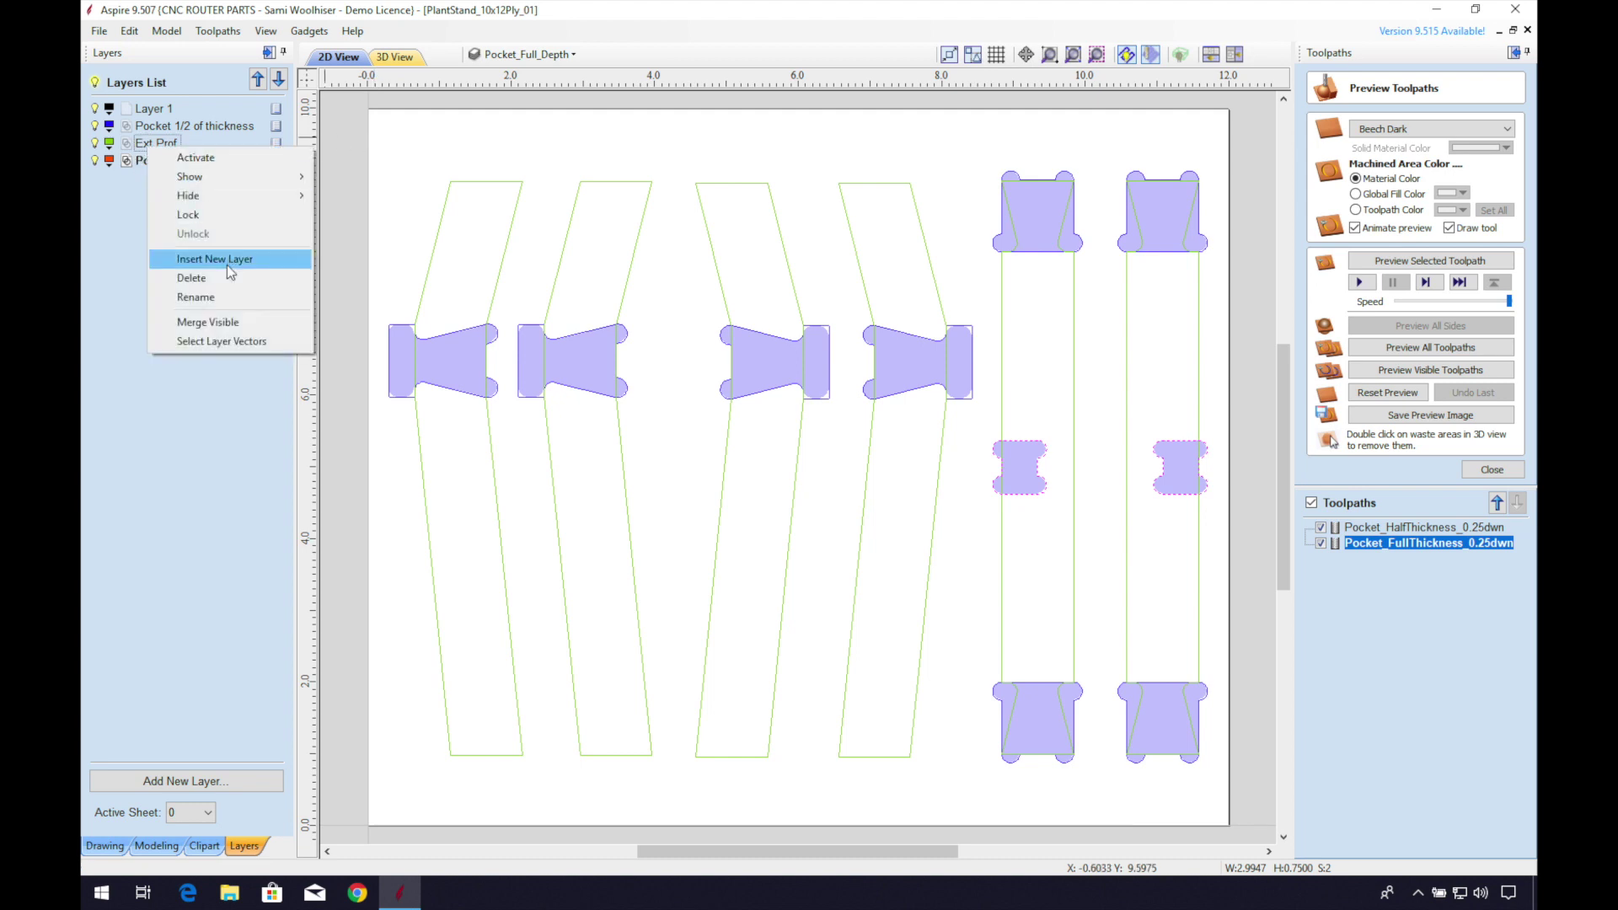
click(234, 337)
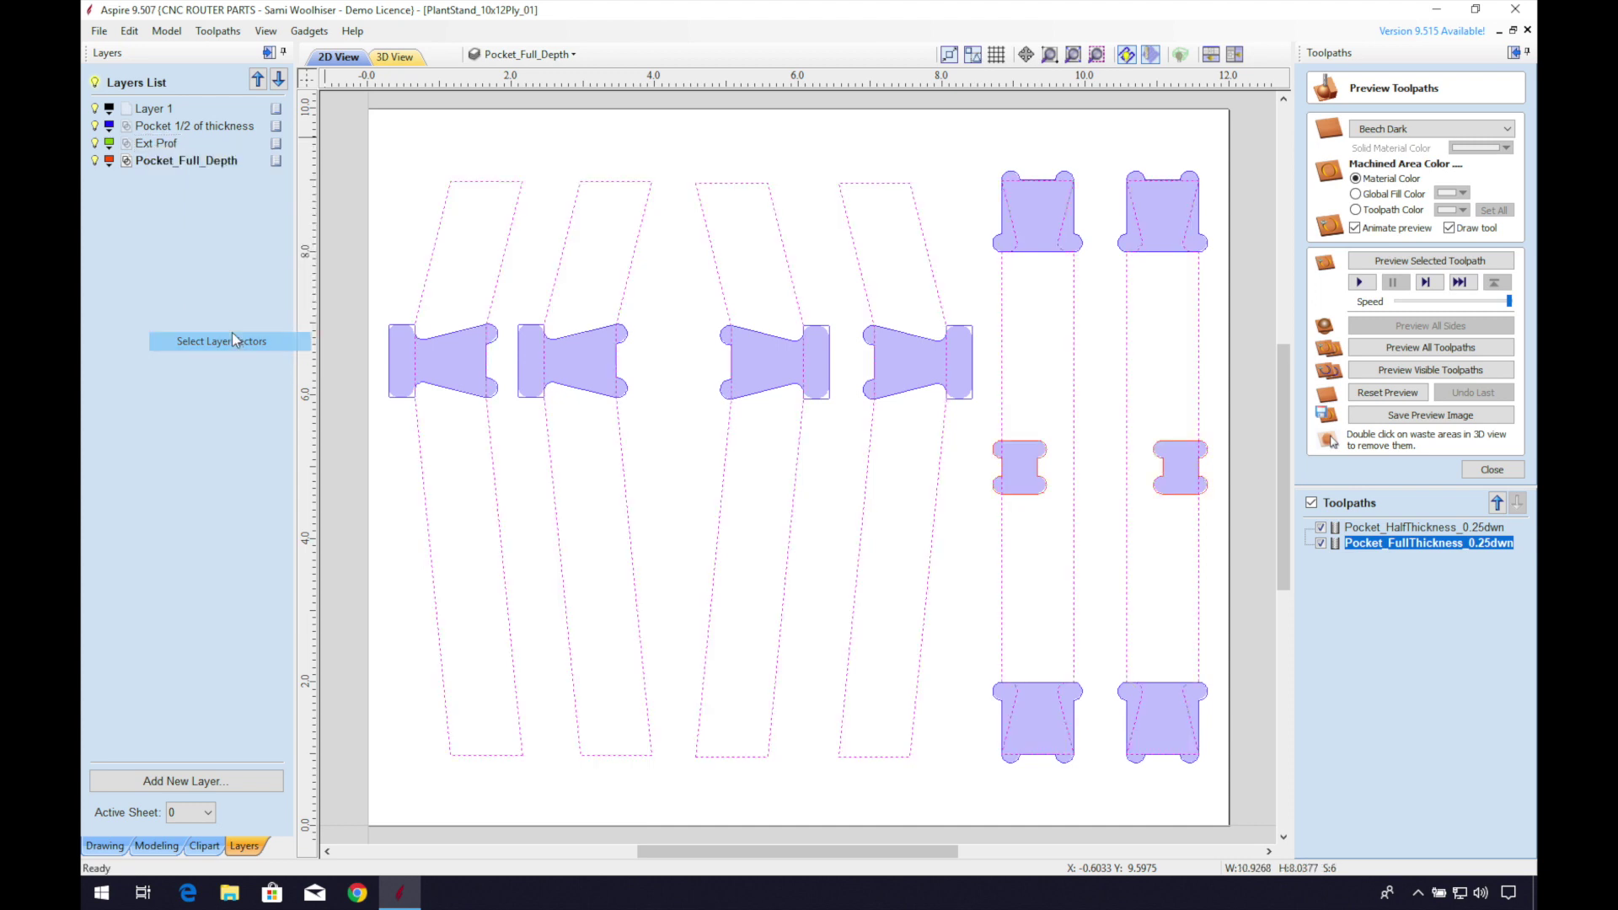
click(1489, 470)
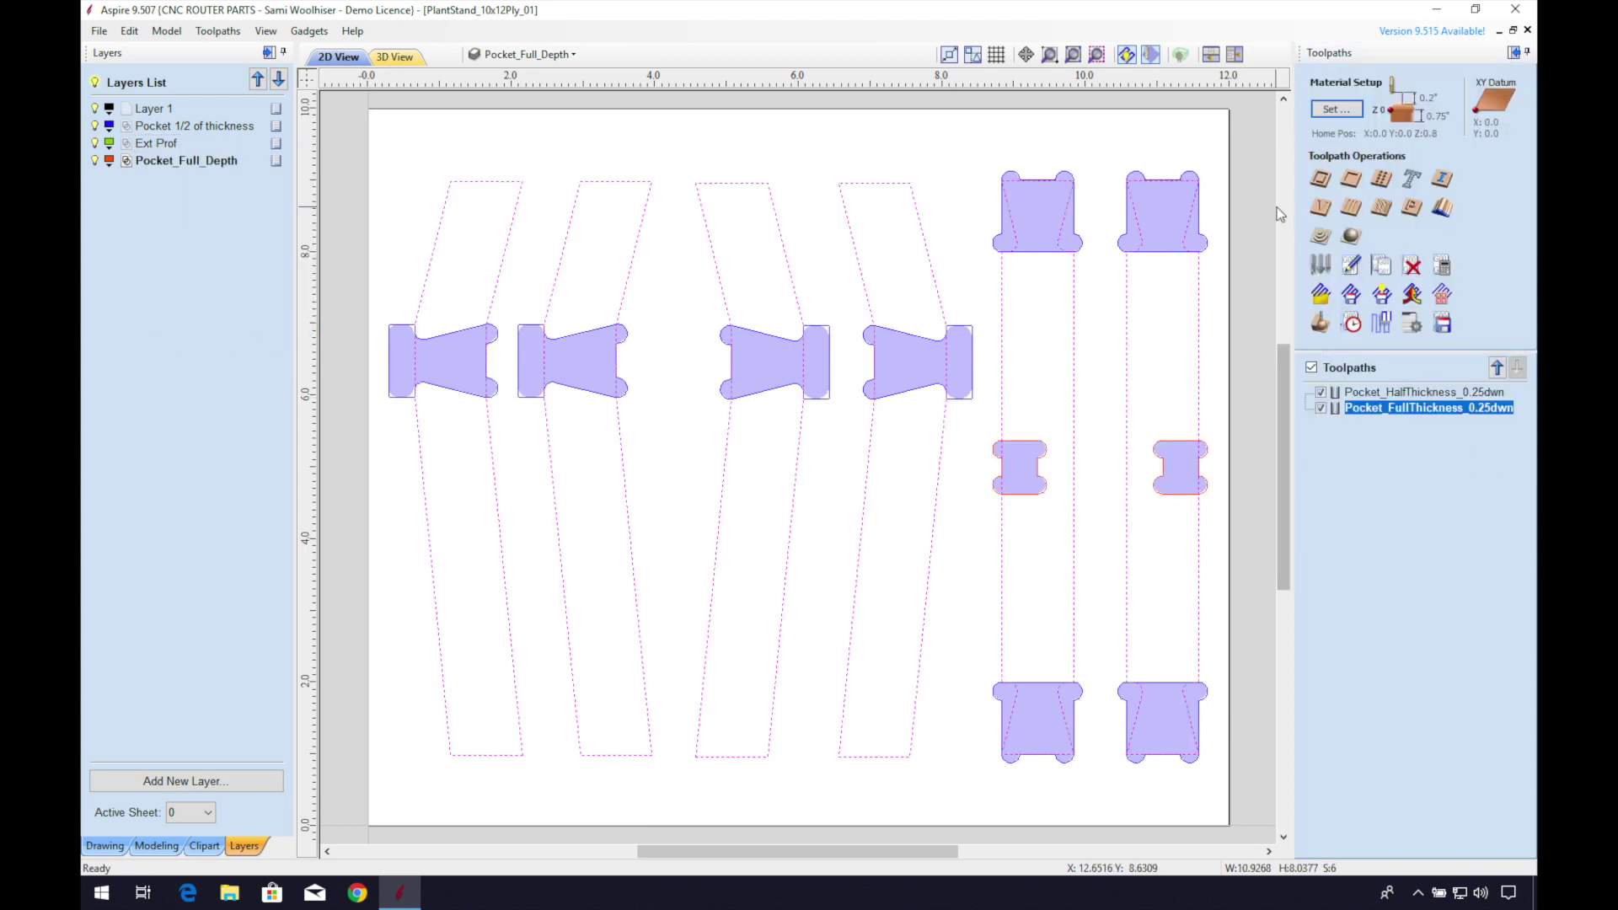
click(1318, 181)
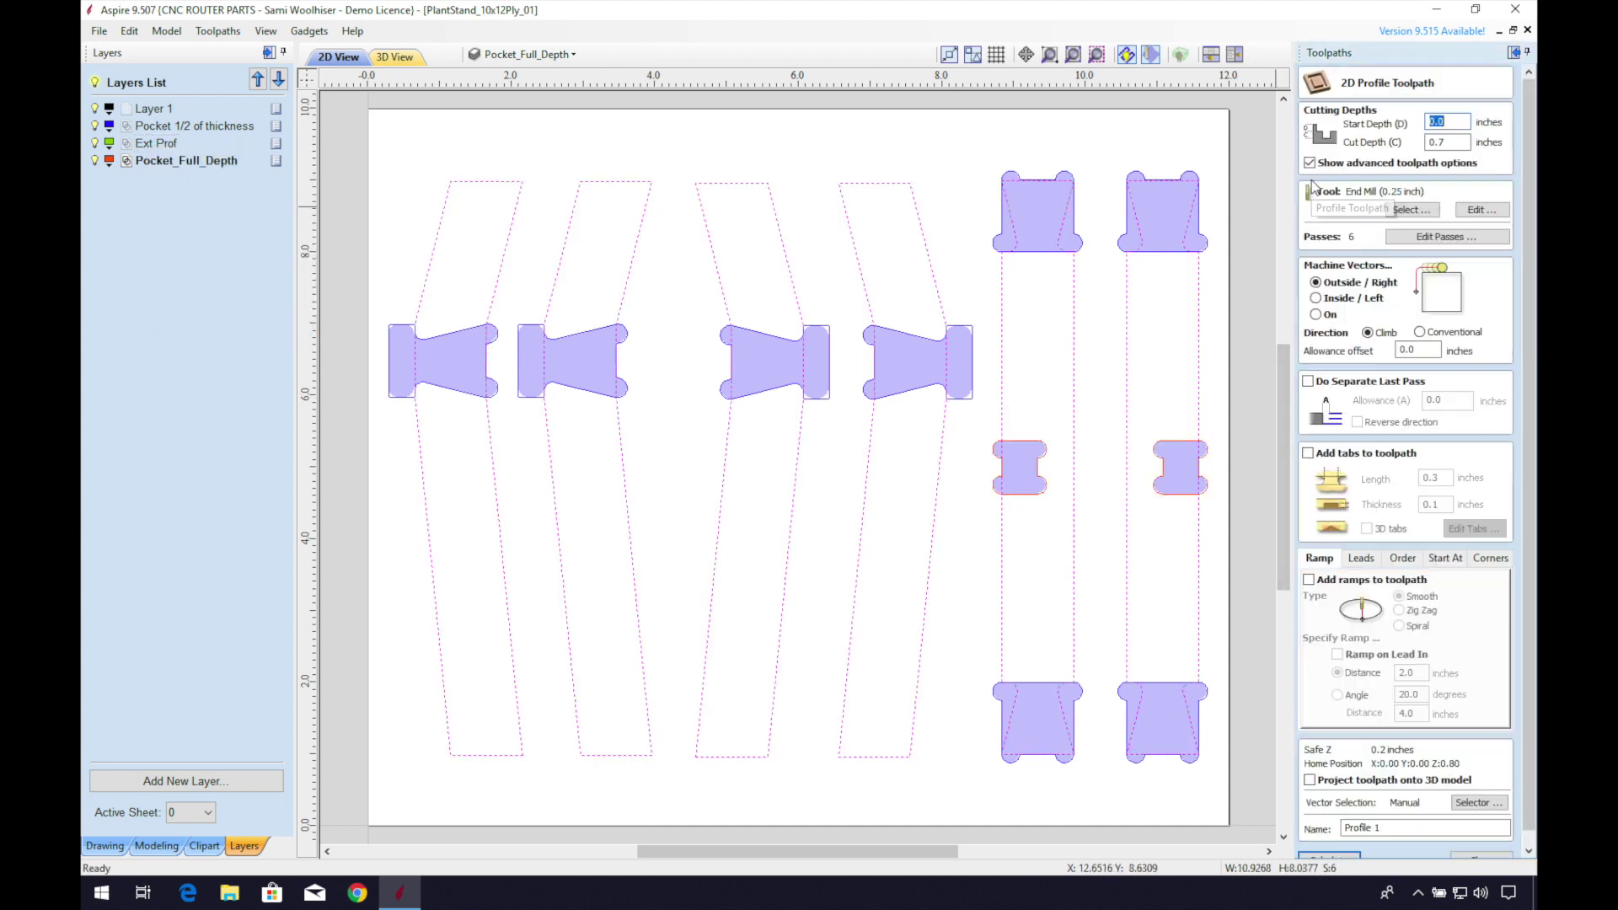
click(1457, 142)
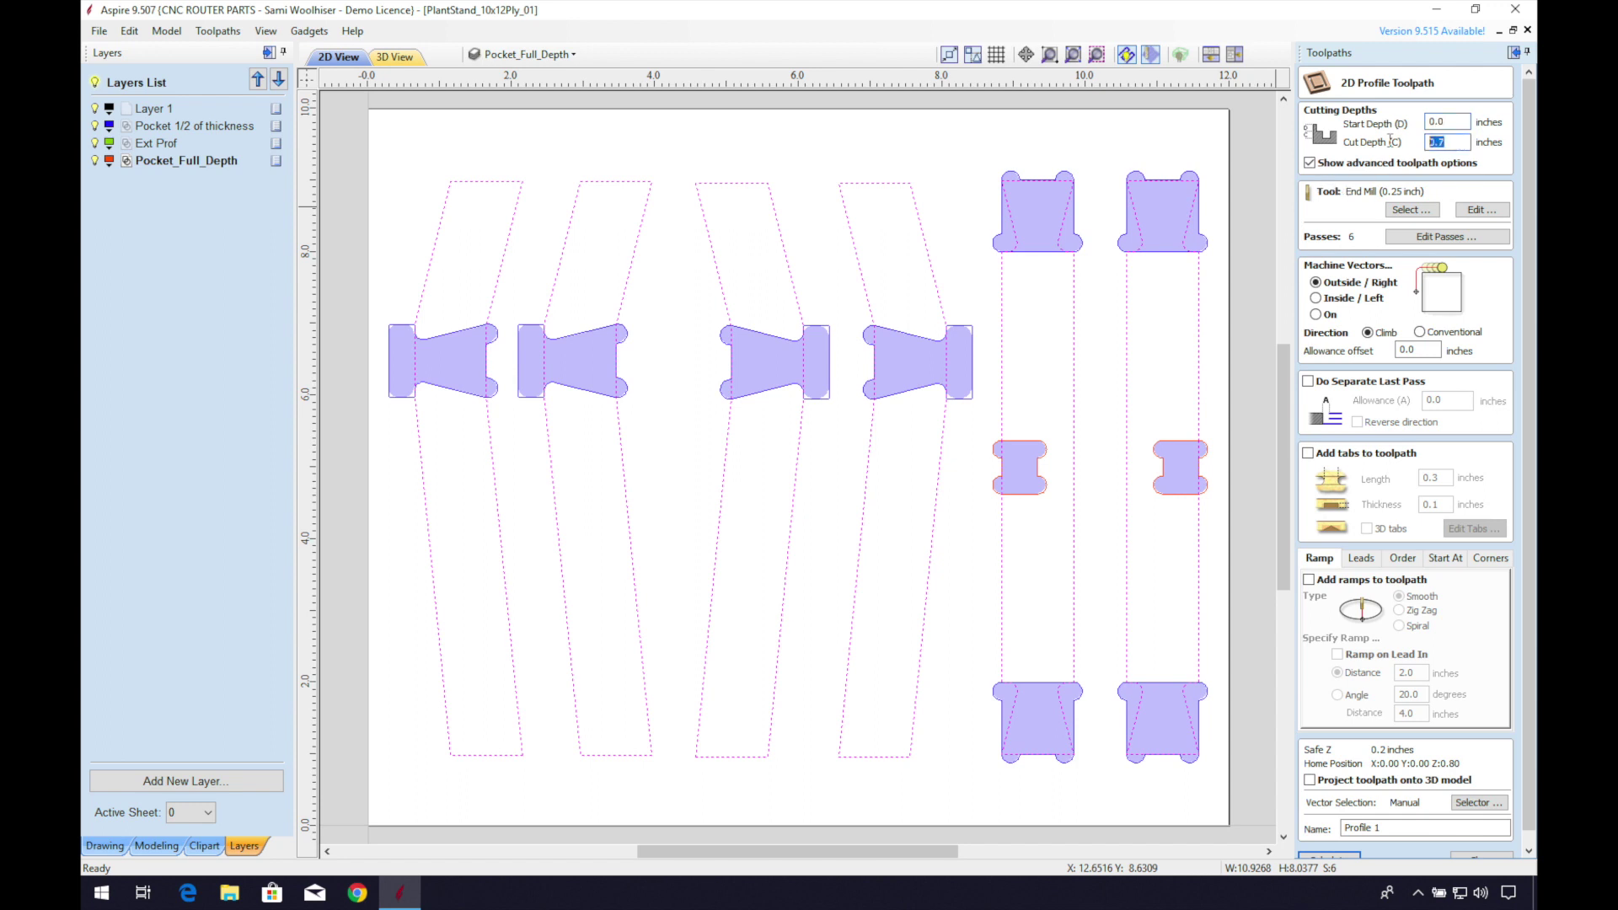
text(z)
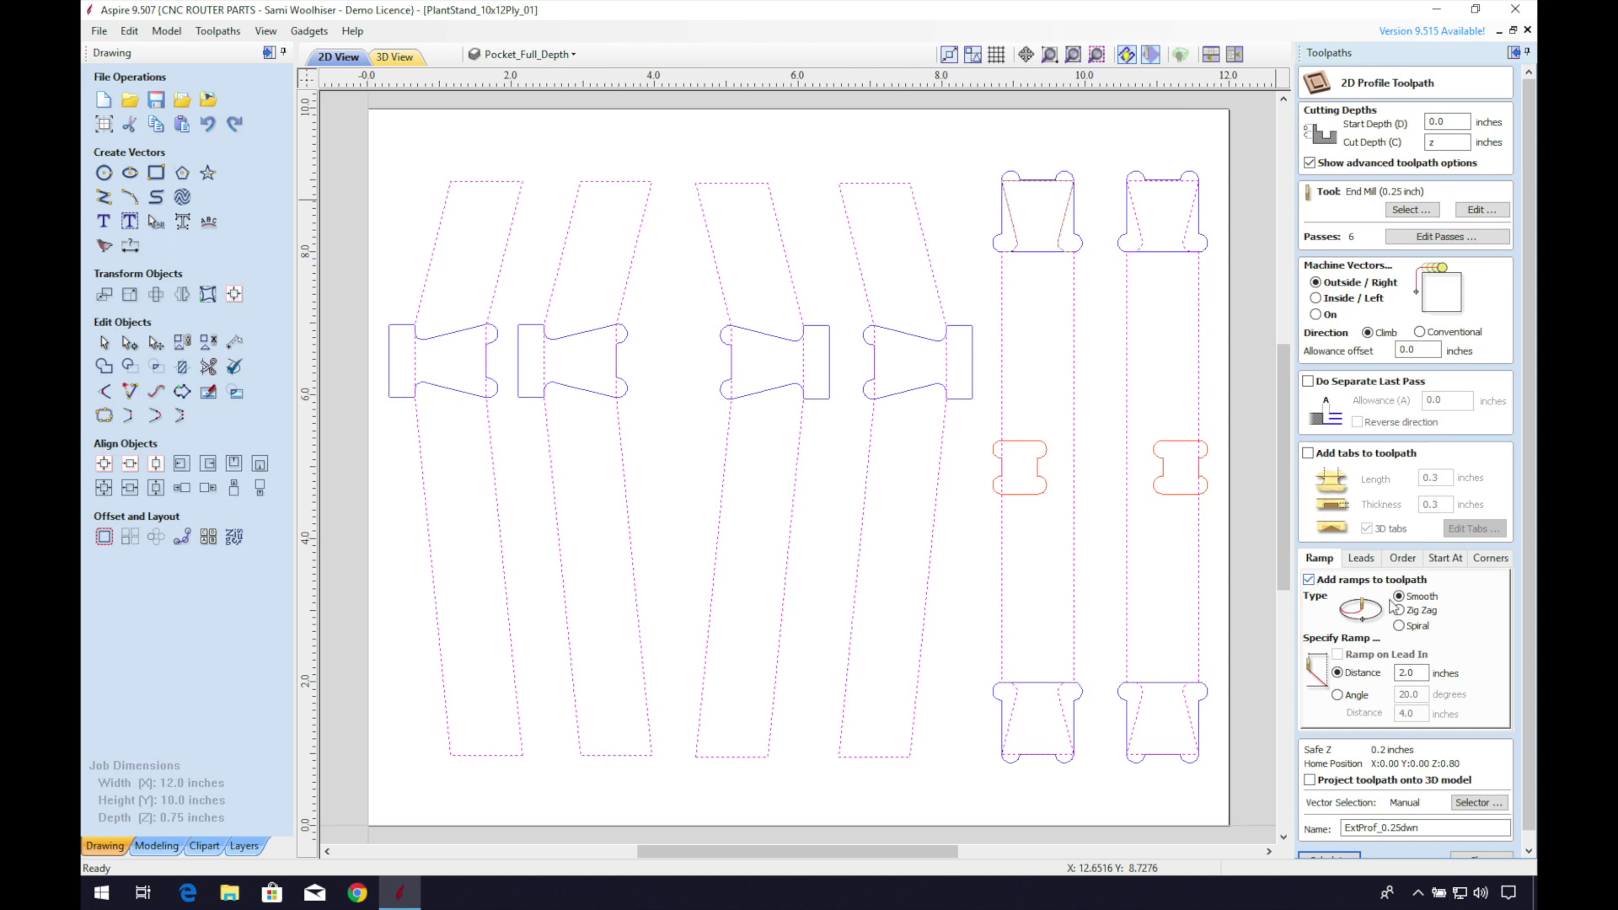
Calculate the ExtProf_0.25dwn toolpath and preview all toolpaths in 3D.
click(1323, 853)
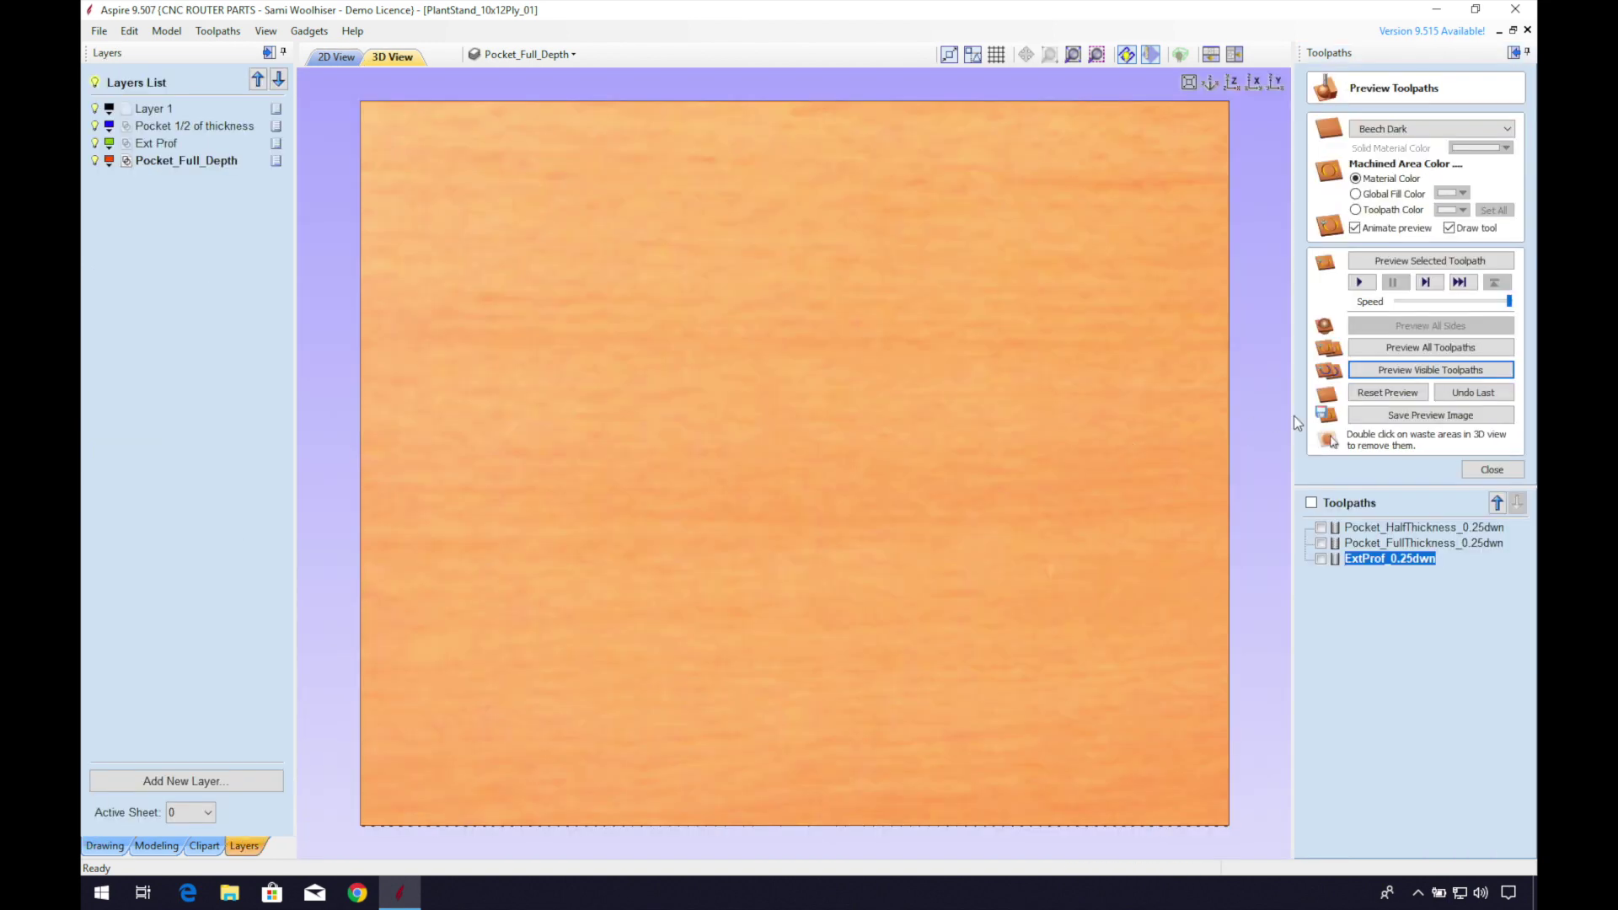
click(1403, 356)
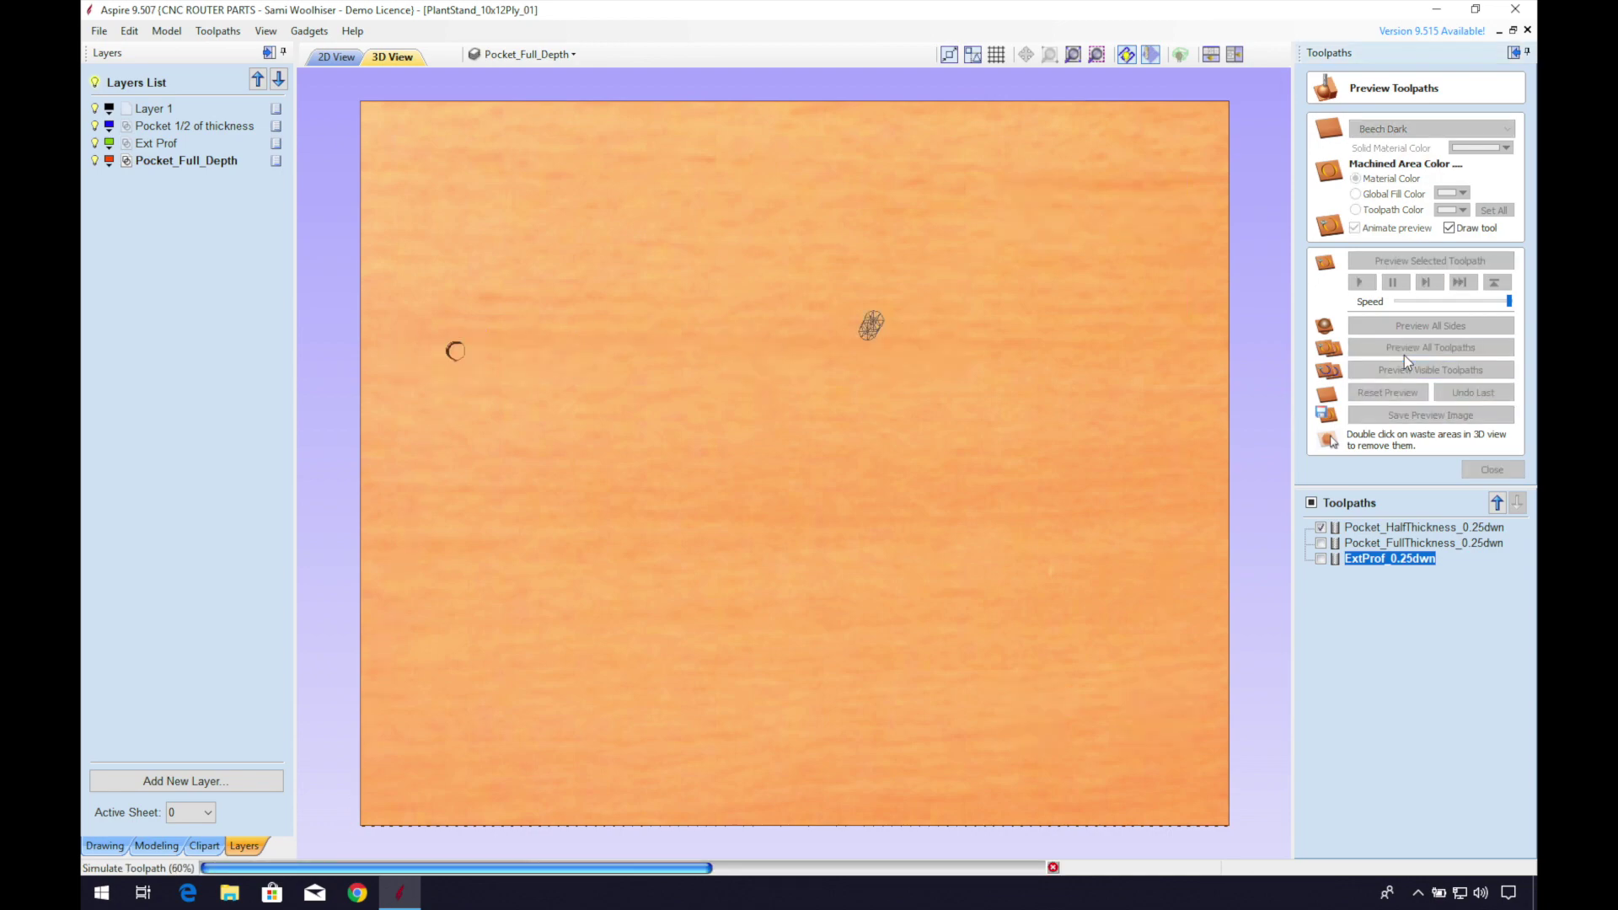